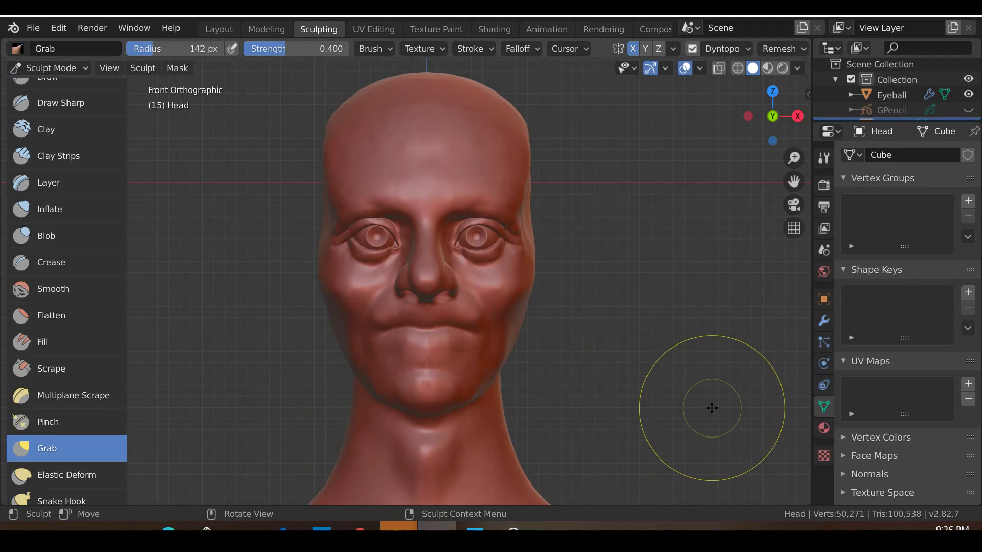
Step: Deepen and sharpen the line between the lips with repeated Crease brush strokes along the mouth
{"action": "scroll", "coordinate": [662, 397], "scroll_direction": "up", "scroll_amount": 3}
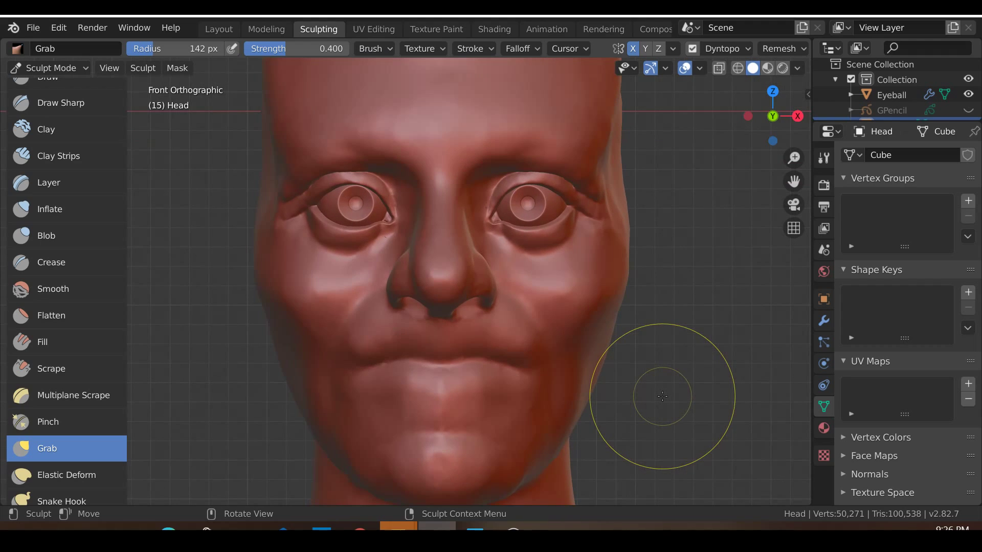
{"action": "scroll", "coordinate": [660, 394], "scroll_direction": "up", "scroll_amount": 5}
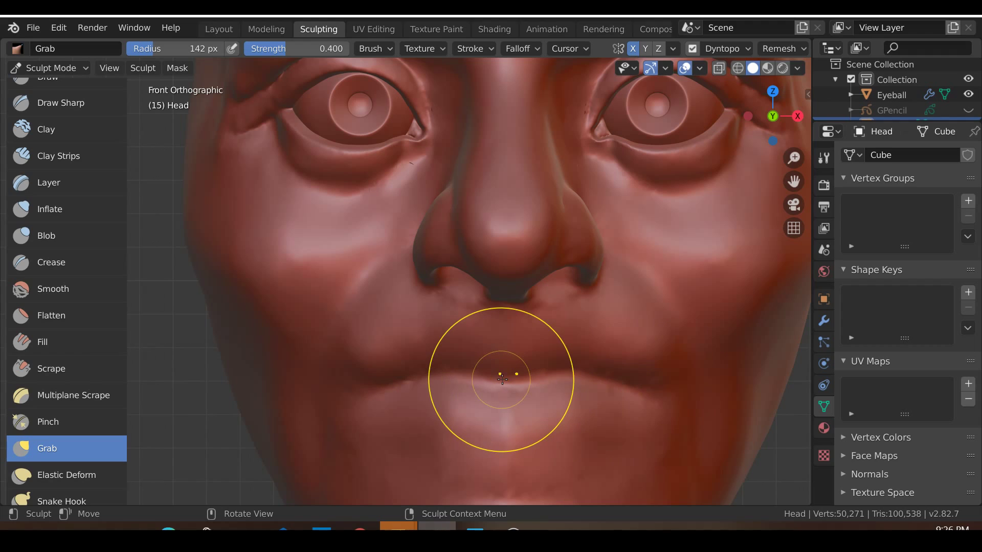
{"action": "middle_click_drag", "start_coordinate": [620, 383], "coordinate": [541, 383], "text": "shift"}
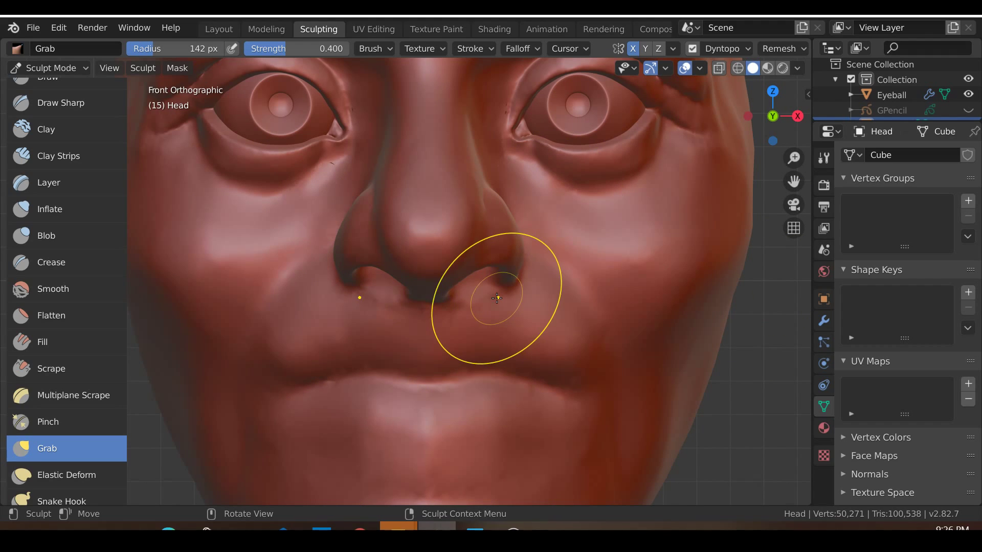
{"action": "middle_click_drag", "start_coordinate": [431, 389], "coordinate": [454, 373], "text": "shift"}
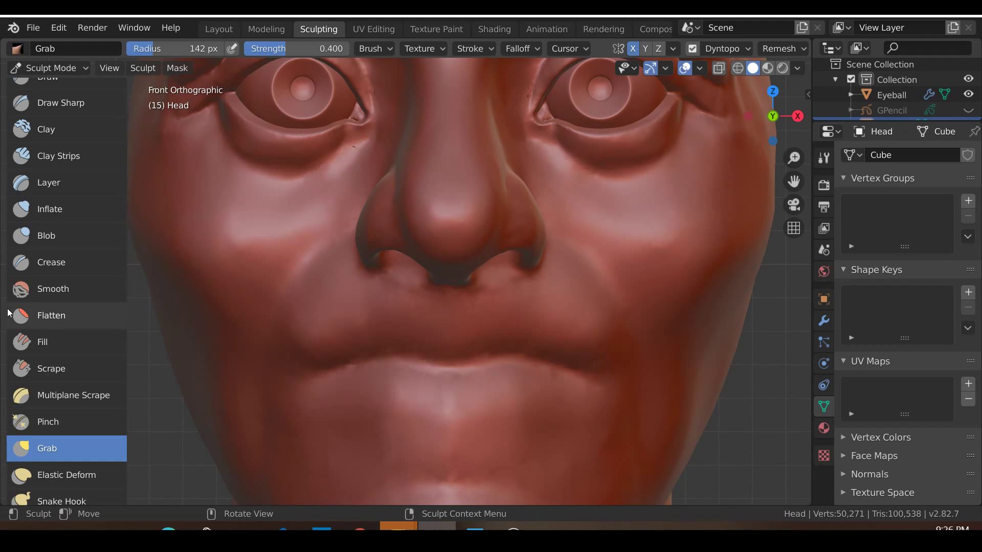
{"action": "left_click", "coordinate": [58, 262]}
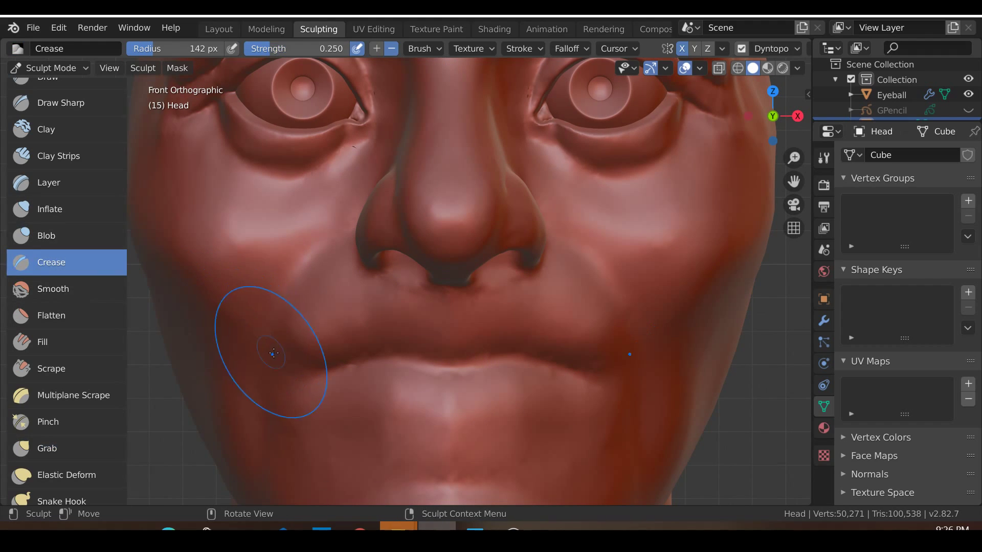
{"action": "scroll", "coordinate": [450, 389], "scroll_direction": "up", "scroll_amount": 3}
{"action": "left_click_drag", "start_coordinate": [464, 406], "coordinate": [555, 390]}
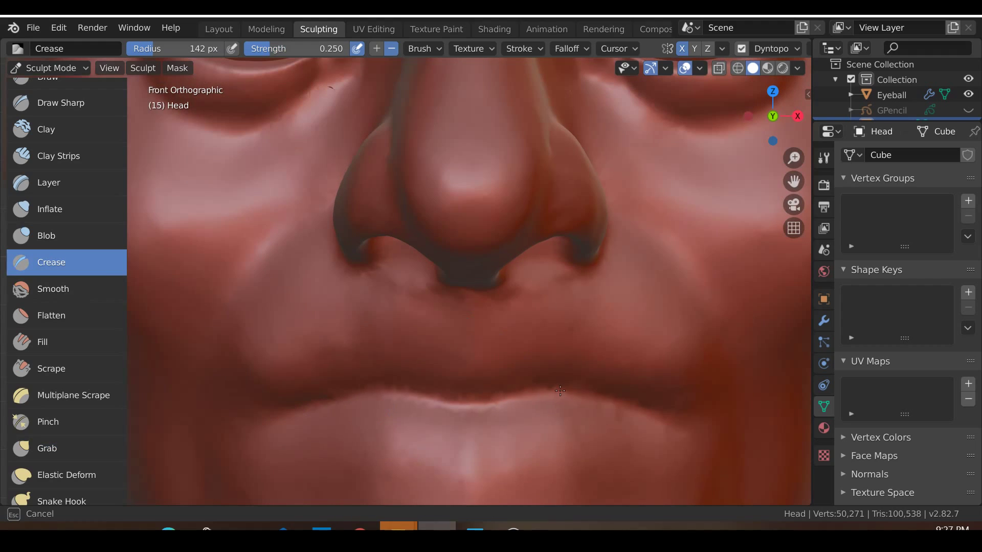
{"action": "left_click_drag", "start_coordinate": [645, 415], "coordinate": [508, 396]}
{"action": "left_click_drag", "start_coordinate": [450, 403], "coordinate": [571, 393]}
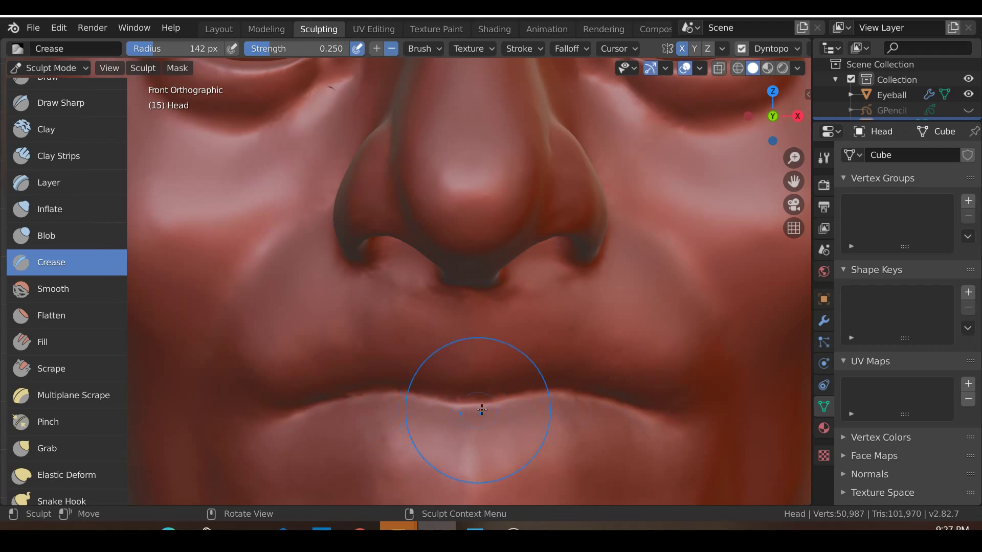
{"action": "scroll", "coordinate": [441, 402], "scroll_direction": "up", "scroll_amount": 1}
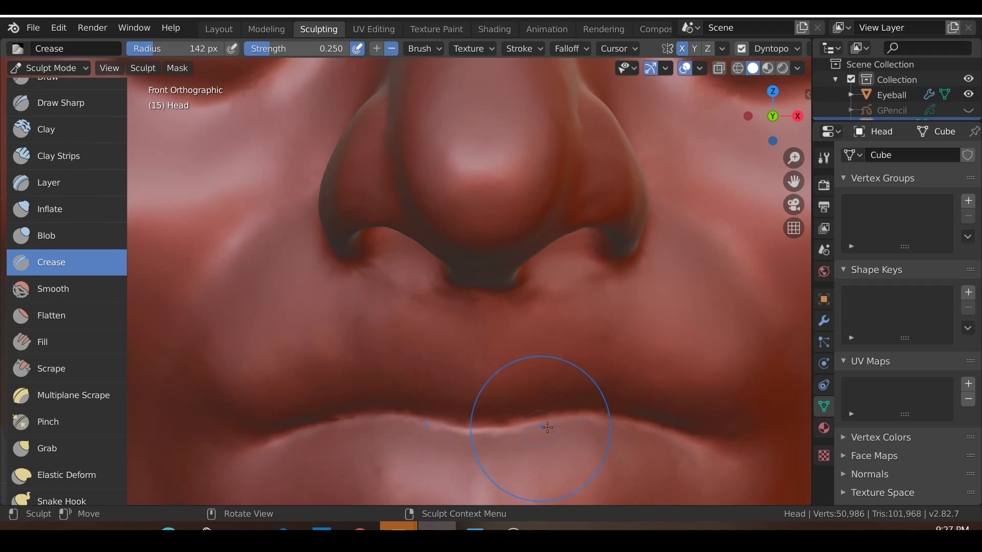
Step: Pull the middle of the mouth line lower on the face with the Grab brush
{"action": "scroll", "coordinate": [588, 417], "scroll_direction": "down", "scroll_amount": 4}
{"action": "scroll", "coordinate": [590, 414], "scroll_direction": "down", "scroll_amount": 2}
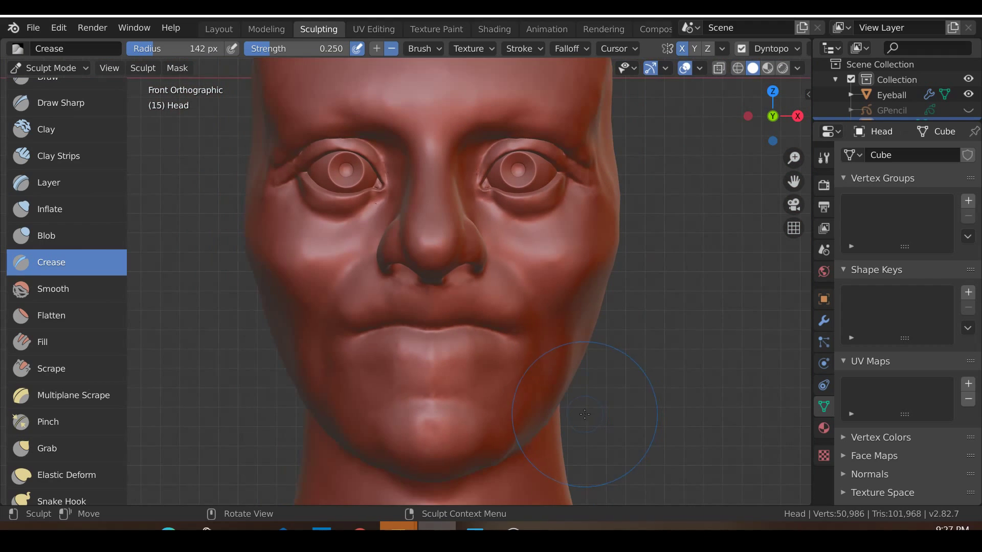
{"action": "key", "text": "g"}
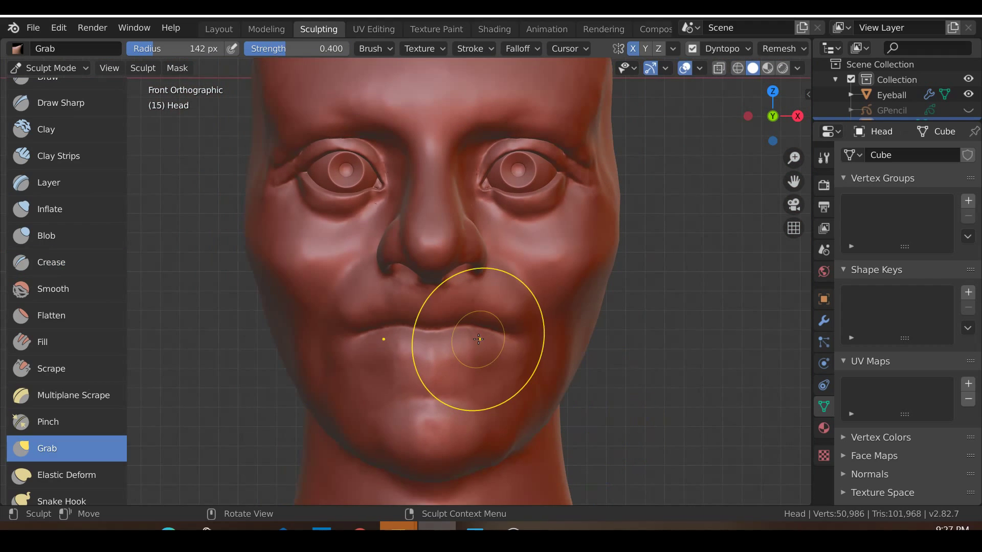
{"action": "mouse_move", "coordinate": [451, 330]}
{"action": "left_mouse_down"}
{"action": "mouse_move", "coordinate": [462, 340]}
{"action": "mouse_move", "coordinate": [475, 332]}
{"action": "mouse_move", "coordinate": [518, 340]}
{"action": "mouse_move", "coordinate": [510, 346]}
{"action": "left_mouse_up"}
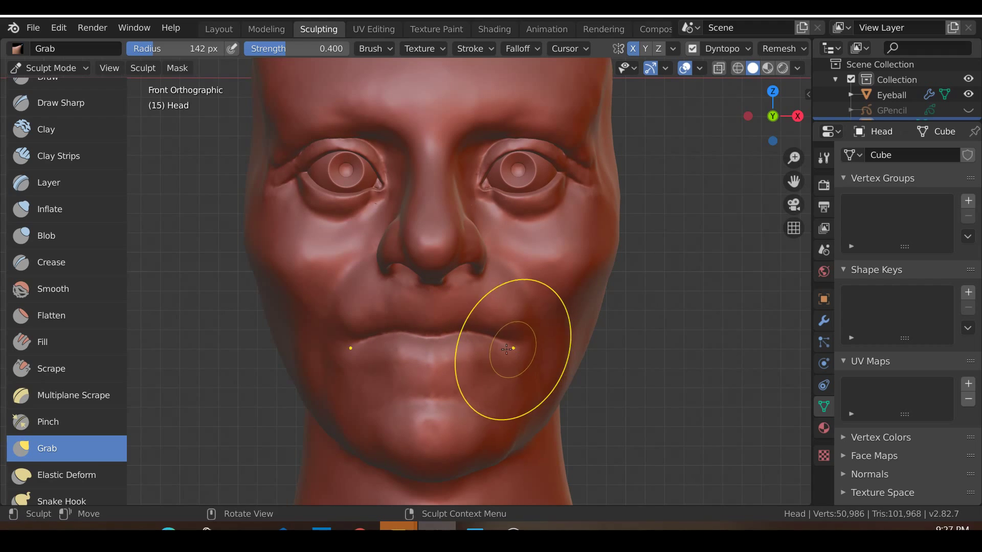
{"action": "scroll", "coordinate": [409, 302], "scroll_direction": "down", "scroll_amount": 2}
{"action": "mouse_move", "coordinate": [412, 334]}
{"action": "left_mouse_down"}
{"action": "mouse_move", "coordinate": [427, 323]}
{"action": "mouse_move", "coordinate": [483, 335]}
{"action": "mouse_move", "coordinate": [460, 335]}
{"action": "left_mouse_up"}
{"action": "scroll", "coordinate": [469, 344], "scroll_direction": "up", "scroll_amount": 2}
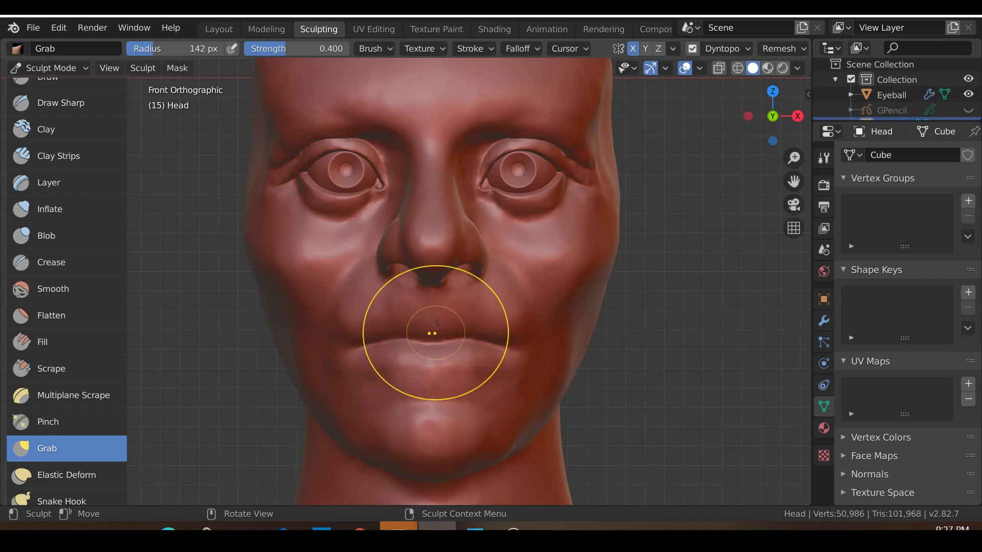
Step: Refine the shape of the lip line and mouth corners with small Grab strokes from the front
{"action": "left_click_drag", "start_coordinate": [461, 336], "coordinate": [464, 338]}
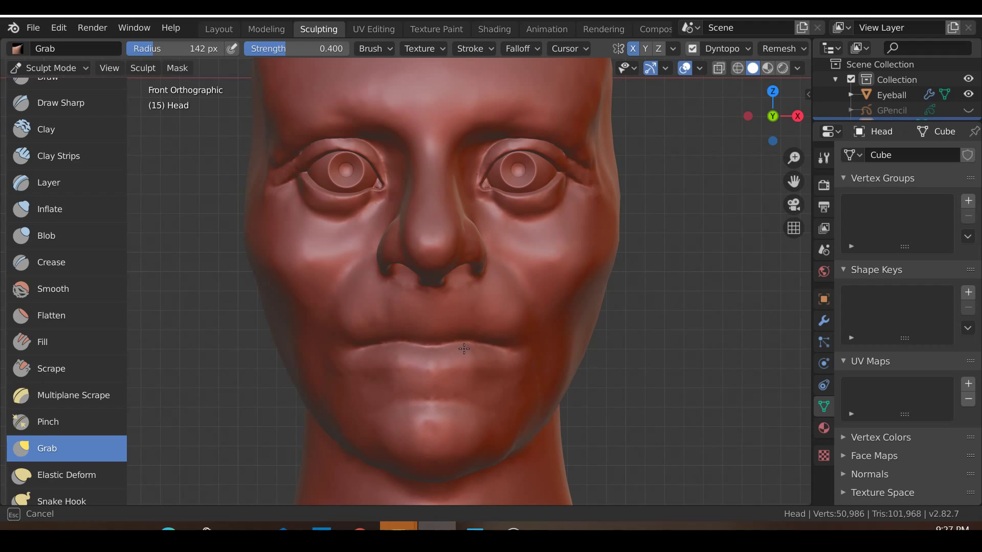
{"action": "mouse_move", "coordinate": [464, 351]}
{"action": "left_mouse_down"}
{"action": "mouse_move", "coordinate": [521, 363]}
{"action": "mouse_move", "coordinate": [530, 332]}
{"action": "mouse_move", "coordinate": [533, 347]}
{"action": "left_mouse_up"}
{"action": "left_click_drag", "start_coordinate": [530, 351], "coordinate": [530, 352]}
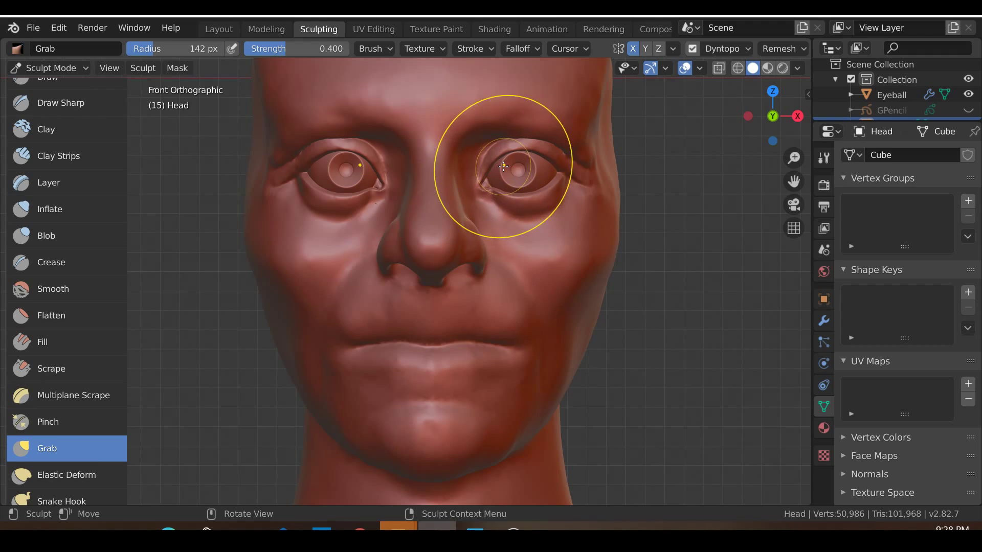
{"action": "left_click_drag", "start_coordinate": [506, 358], "coordinate": [511, 352]}
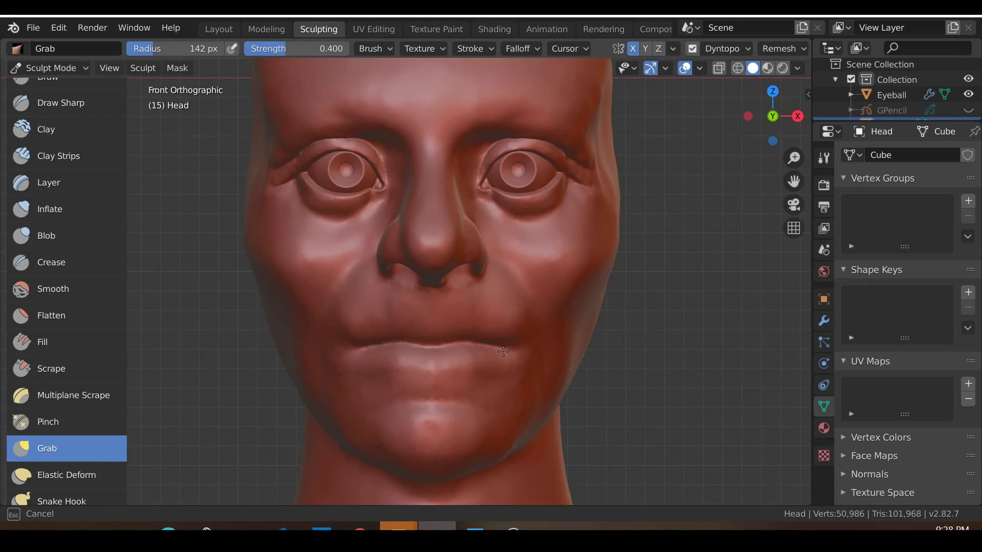
{"action": "left_click_drag", "start_coordinate": [509, 353], "coordinate": [509, 354]}
{"action": "scroll", "coordinate": [582, 424], "scroll_direction": "down", "scroll_amount": 3}
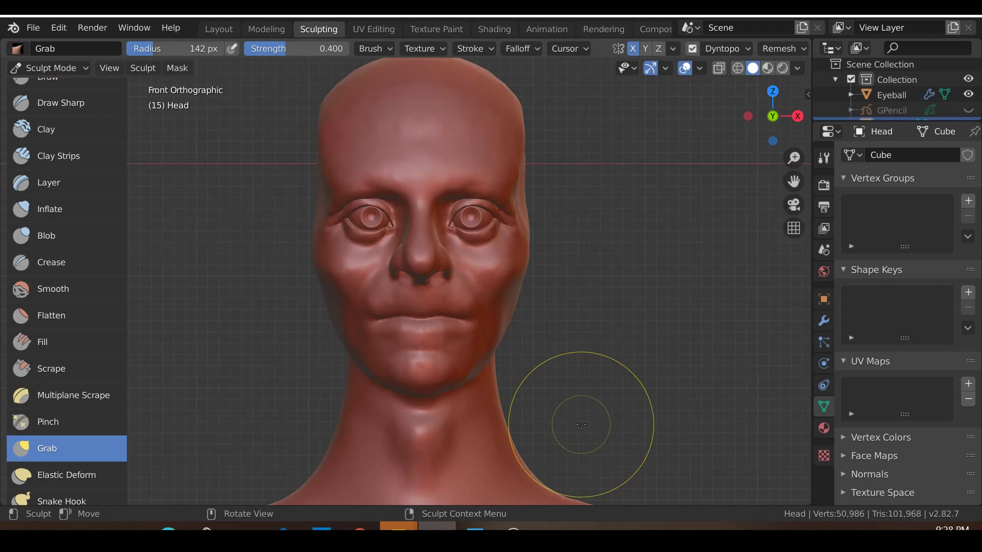
{"action": "scroll", "coordinate": [581, 424], "scroll_direction": "up", "scroll_amount": 6}
{"action": "left_click_drag", "start_coordinate": [459, 391], "coordinate": [450, 405]}
Step: Examine the curvature of the mouth and upper lip from below the chin
{"action": "scroll", "coordinate": [554, 401], "scroll_direction": "down", "scroll_amount": 3}
{"action": "mouse_move", "coordinate": [554, 401]}
{"action": "middle_mouse_down"}
{"action": "mouse_move", "coordinate": [267, 369]}
{"action": "mouse_move", "coordinate": [429, 383]}
{"action": "mouse_move", "coordinate": [451, 335]}
{"action": "mouse_move", "coordinate": [450, 375]}
{"action": "mouse_move", "coordinate": [409, 286]}
{"action": "middle_mouse_up"}
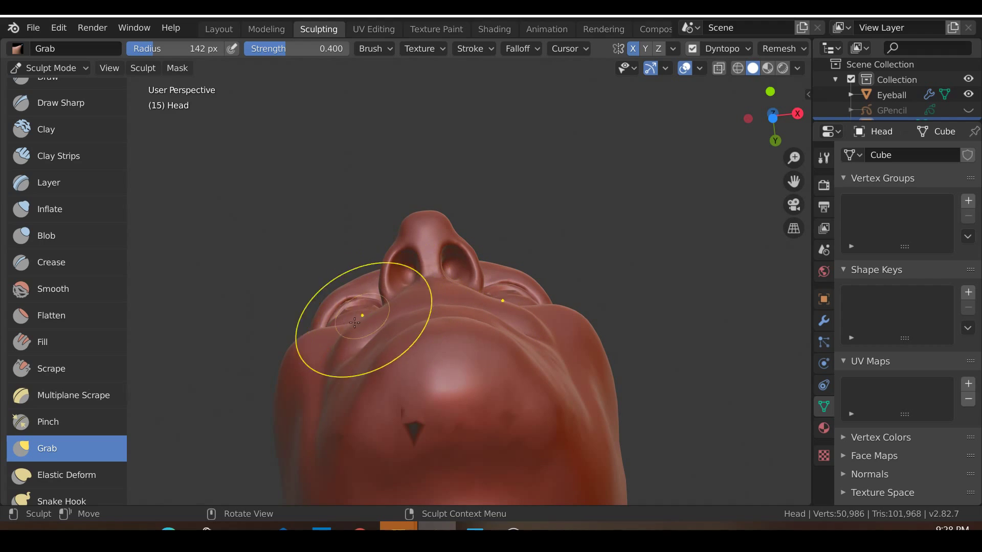
{"action": "middle_click_drag", "start_coordinate": [351, 342], "coordinate": [429, 312]}
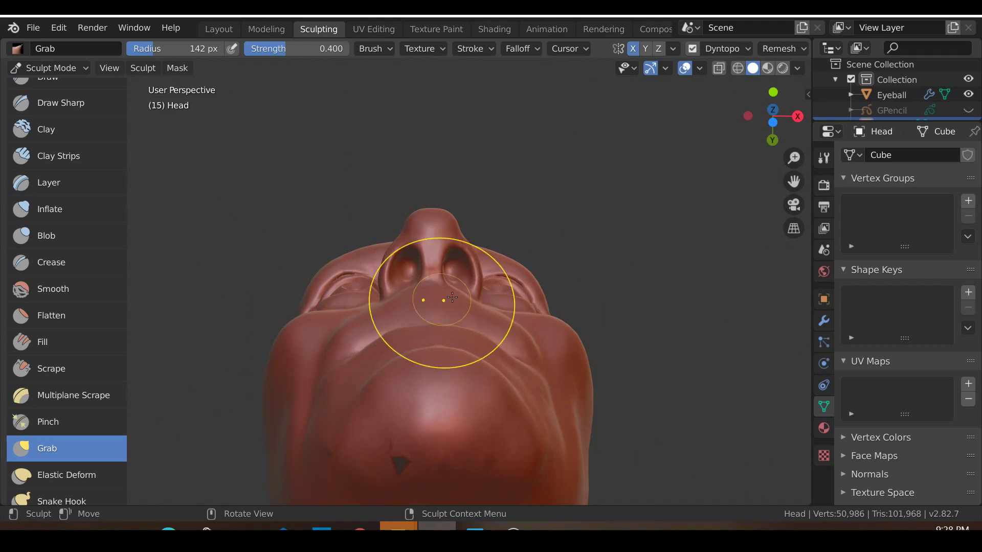
{"action": "mouse_move", "coordinate": [434, 264]}
{"action": "middle_mouse_down"}
{"action": "mouse_move", "coordinate": [522, 329]}
{"action": "mouse_move", "coordinate": [407, 295]}
{"action": "mouse_move", "coordinate": [338, 335]}
{"action": "middle_mouse_up"}
{"action": "mouse_move", "coordinate": [581, 344]}
{"action": "middle_mouse_down"}
{"action": "mouse_move", "coordinate": [431, 275]}
{"action": "mouse_move", "coordinate": [483, 362]}
{"action": "mouse_move", "coordinate": [395, 333]}
{"action": "mouse_move", "coordinate": [358, 307]}
{"action": "middle_mouse_up"}
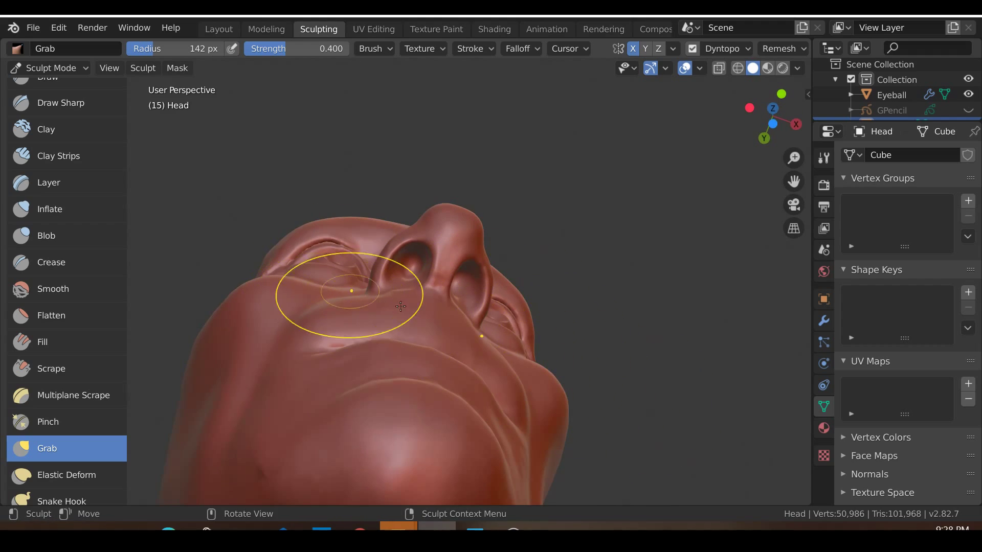
{"action": "mouse_move", "coordinate": [383, 298]}
{"action": "middle_mouse_down"}
{"action": "mouse_move", "coordinate": [513, 333]}
{"action": "mouse_move", "coordinate": [460, 317]}
{"action": "mouse_move", "coordinate": [332, 389]}
{"action": "middle_mouse_up"}
Step: Smooth the lips and mouth area with the Smooth brush from the front and from below
{"action": "key", "text": "KP_1"}
{"action": "scroll", "coordinate": [332, 389], "scroll_direction": "up", "scroll_amount": 2}
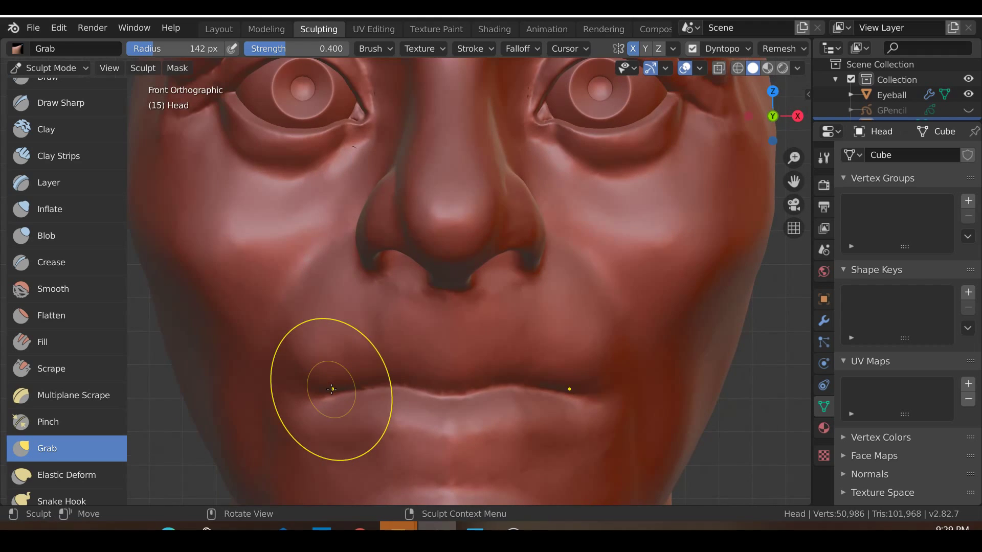
{"action": "key", "text": "shift+s"}
{"action": "scroll", "coordinate": [363, 389], "scroll_direction": "up", "scroll_amount": 3}
{"action": "mouse_move", "coordinate": [400, 365]}
{"action": "left_mouse_down"}
{"action": "mouse_move", "coordinate": [550, 344]}
{"action": "mouse_move", "coordinate": [561, 376]}
{"action": "left_mouse_up"}
{"action": "middle_click_drag", "start_coordinate": [562, 376], "coordinate": [397, 271]}
{"action": "mouse_move", "coordinate": [486, 320]}
{"action": "left_mouse_down"}
{"action": "mouse_move", "coordinate": [520, 331]}
{"action": "mouse_move", "coordinate": [500, 325]}
{"action": "left_mouse_up"}
{"action": "middle_click_drag", "start_coordinate": [500, 325], "coordinate": [384, 263]}
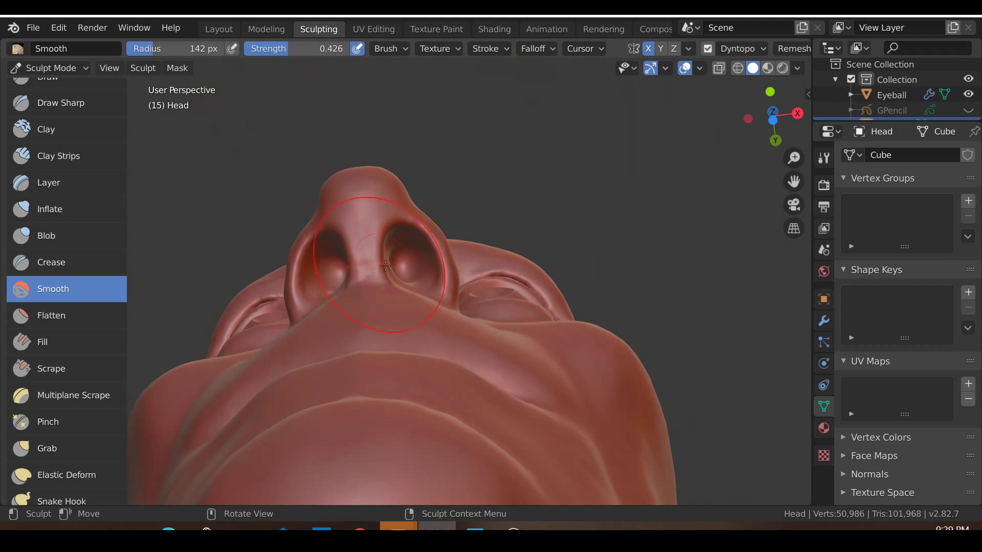
Step: Reshape the curvature of the lips with Grab strokes while viewing the mouth from below
{"action": "middle_click_drag", "start_coordinate": [313, 336], "coordinate": [378, 389]}
{"action": "middle_click_drag", "start_coordinate": [615, 458], "coordinate": [218, 386]}
{"action": "key", "text": "g"}
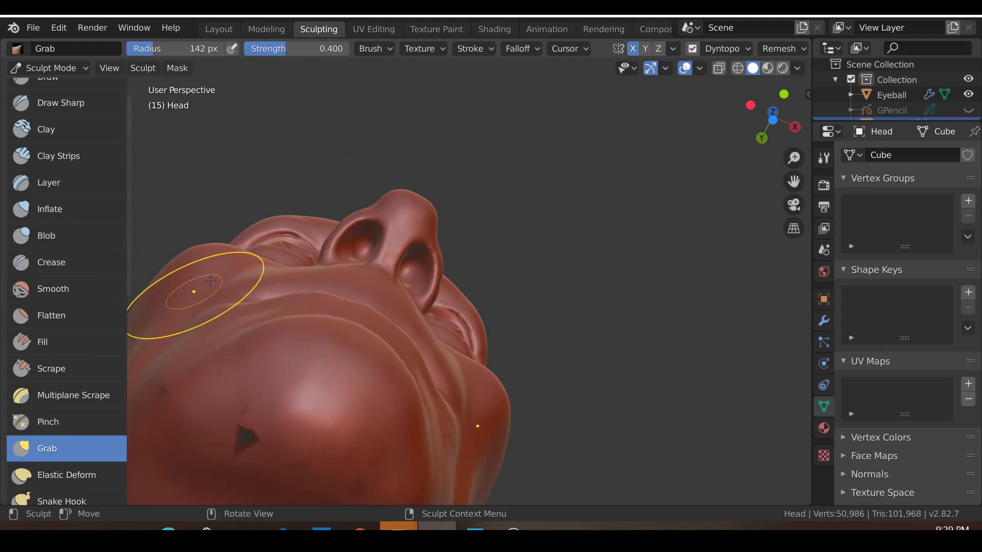
{"action": "mouse_move", "coordinate": [606, 197]}
{"action": "middle_mouse_down"}
{"action": "mouse_move", "coordinate": [616, 185]}
{"action": "mouse_move", "coordinate": [410, 109]}
{"action": "mouse_move", "coordinate": [358, 108]}
{"action": "mouse_move", "coordinate": [354, 121]}
{"action": "middle_mouse_up"}
{"action": "mouse_move", "coordinate": [381, 278]}
{"action": "middle_mouse_down"}
{"action": "mouse_move", "coordinate": [385, 250]}
{"action": "mouse_move", "coordinate": [391, 271]}
{"action": "middle_mouse_up"}
{"action": "mouse_move", "coordinate": [422, 328]}
{"action": "left_mouse_down"}
{"action": "mouse_move", "coordinate": [438, 306]}
{"action": "mouse_move", "coordinate": [485, 387]}
{"action": "mouse_move", "coordinate": [448, 325]}
{"action": "mouse_move", "coordinate": [381, 348]}
{"action": "mouse_move", "coordinate": [387, 284]}
{"action": "left_mouse_up"}
{"action": "left_click_drag", "start_coordinate": [421, 349], "coordinate": [410, 365]}
{"action": "mouse_move", "coordinate": [407, 376]}
{"action": "middle_mouse_down"}
{"action": "mouse_move", "coordinate": [367, 477]}
{"action": "mouse_move", "coordinate": [379, 470]}
{"action": "mouse_move", "coordinate": [351, 460]}
{"action": "middle_mouse_up"}
{"action": "left_click_drag", "start_coordinate": [445, 373], "coordinate": [440, 378]}
Step: Check the profile of the lips and chin in the right orthographic view
{"action": "key", "text": "KP_5"}
{"action": "key", "text": "KP_3"}
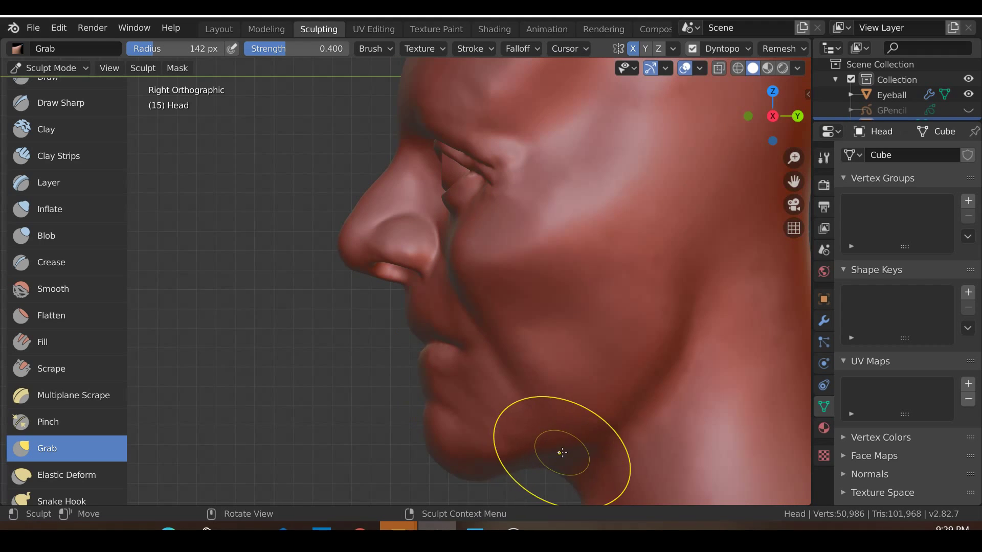
{"action": "scroll", "coordinate": [548, 450], "scroll_direction": "down", "scroll_amount": 4}
{"action": "scroll", "coordinate": [403, 347], "scroll_direction": "up", "scroll_amount": 5}
{"action": "scroll", "coordinate": [404, 346], "scroll_direction": "up", "scroll_amount": 1}
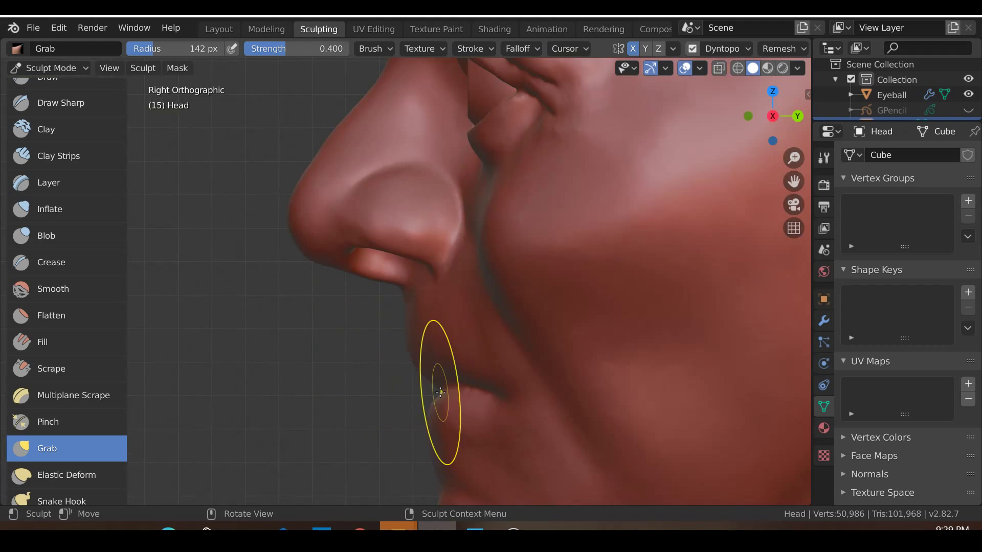
Step: Try to build up small spots on the upper lip beneath the nose with the Draw brush
{"action": "key", "text": "KP_1"}
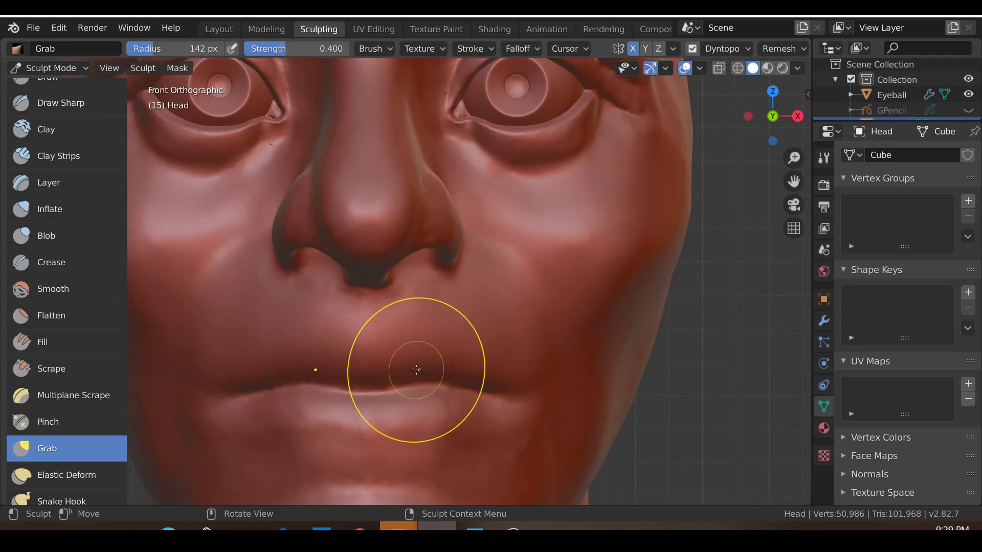
{"action": "scroll", "coordinate": [434, 382], "scroll_direction": "up", "scroll_amount": 2}
{"action": "key", "text": "shift+c"}
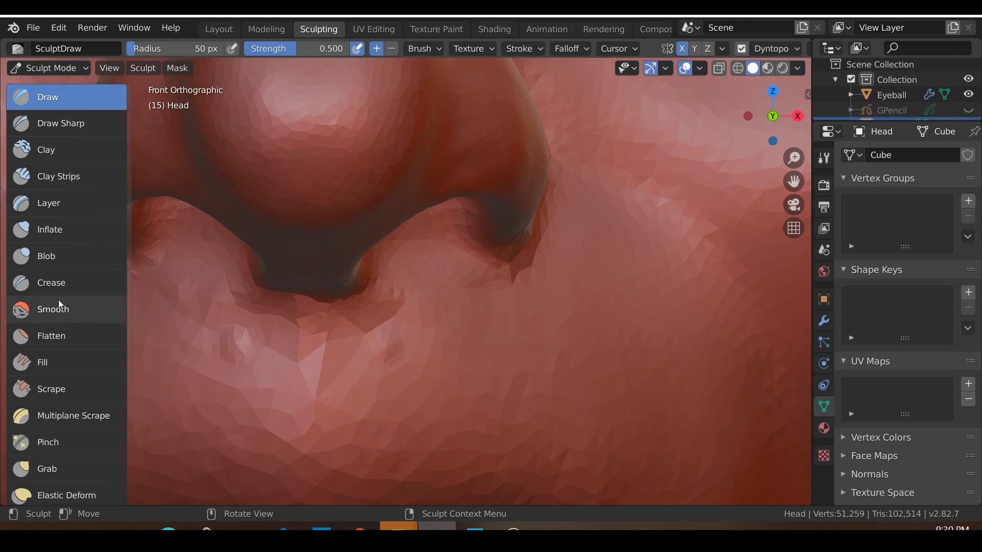
{"action": "left_click_drag", "start_coordinate": [384, 347], "coordinate": [378, 361]}
{"action": "left_click_drag", "start_coordinate": [390, 456], "coordinate": [403, 459]}
{"action": "left_click_drag", "start_coordinate": [378, 346], "coordinate": [381, 348]}
Step: Try to carve the upper lip and mouth line with the Crease brush at a 140 px radius
{"action": "left_click", "coordinate": [43, 286]}
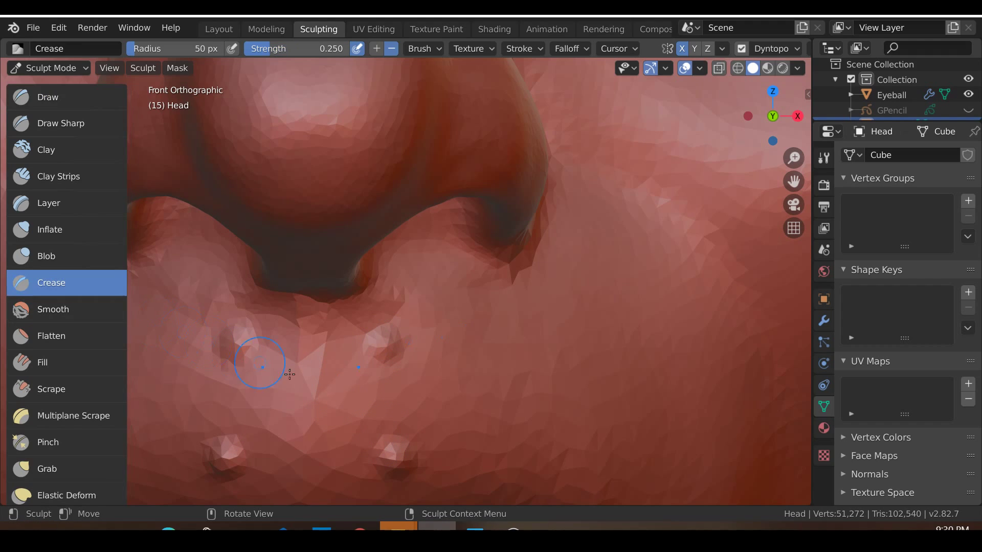
{"action": "key", "text": "f"}
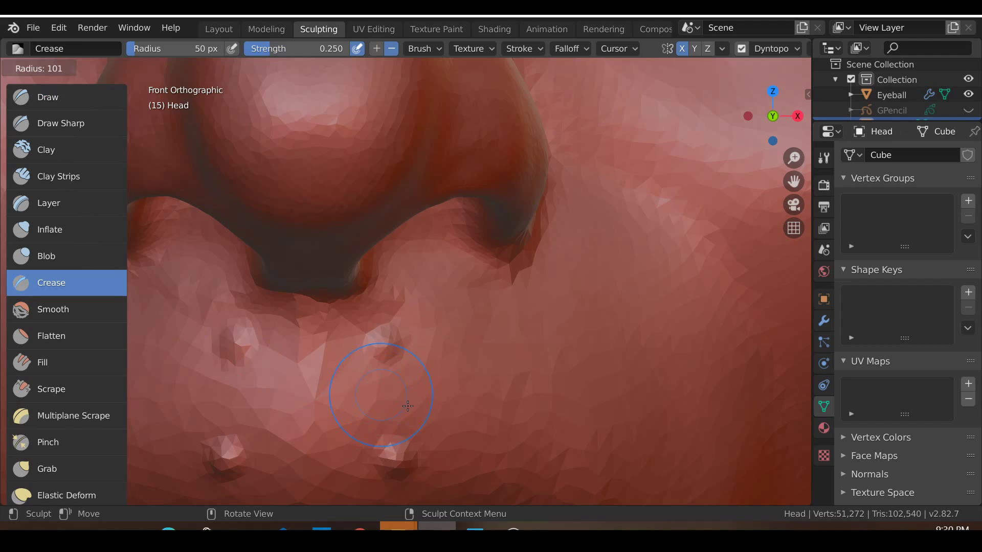
{"action": "left_click", "coordinate": [420, 413]}
{"action": "key", "text": "f"}
{"action": "left_click", "coordinate": [411, 401]}
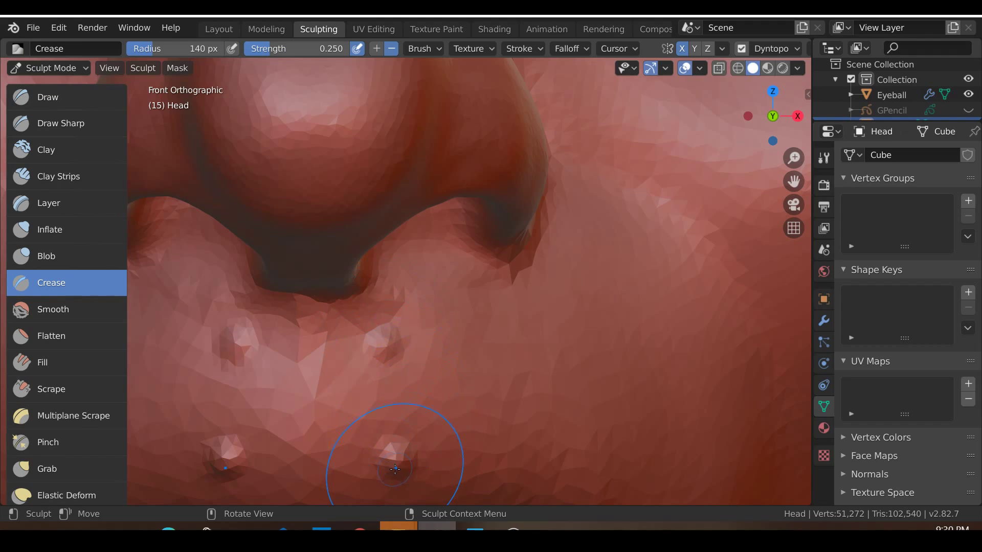
{"action": "mouse_move", "coordinate": [379, 394]}
{"action": "left_mouse_down"}
{"action": "mouse_move", "coordinate": [373, 401]}
{"action": "mouse_move", "coordinate": [524, 408]}
{"action": "mouse_move", "coordinate": [379, 403]}
{"action": "mouse_move", "coordinate": [477, 403]}
{"action": "left_mouse_up"}
{"action": "left_click_drag", "start_coordinate": [608, 422], "coordinate": [348, 407]}
{"action": "mouse_move", "coordinate": [438, 392]}
{"action": "left_mouse_down"}
{"action": "mouse_move", "coordinate": [314, 405]}
{"action": "mouse_move", "coordinate": [440, 394]}
{"action": "mouse_move", "coordinate": [388, 395]}
{"action": "mouse_move", "coordinate": [588, 409]}
{"action": "mouse_move", "coordinate": [394, 389]}
{"action": "left_mouse_up"}
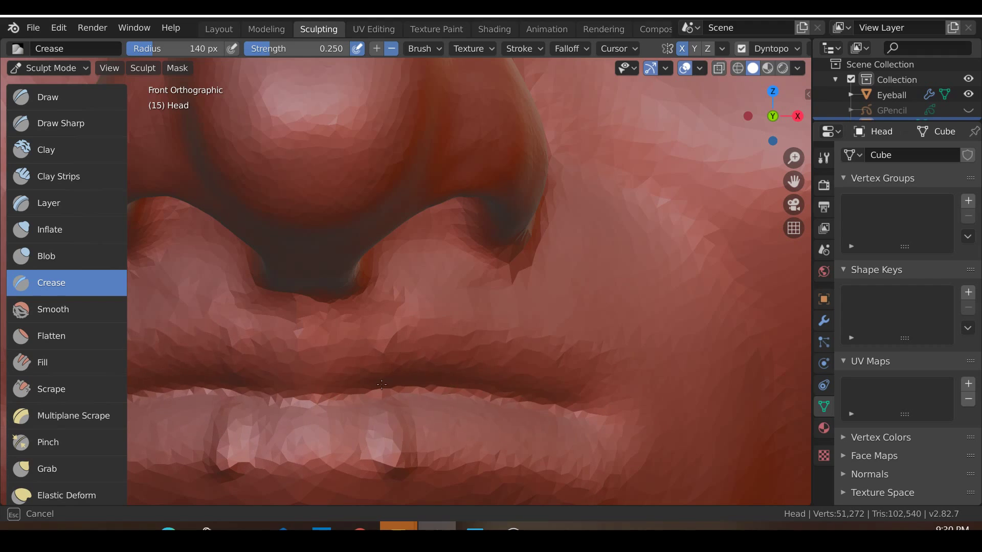
{"action": "left_click_drag", "start_coordinate": [488, 390], "coordinate": [611, 445]}
Step: Undo the recent Crease and Draw strokes around the mouth
{"action": "scroll", "coordinate": [617, 448], "scroll_direction": "down", "scroll_amount": 4}
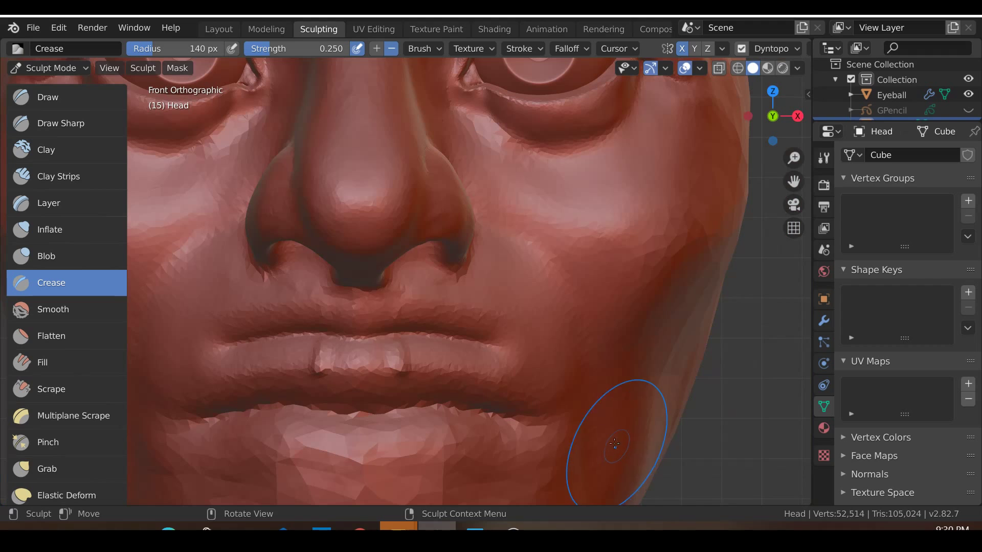
{"action": "scroll", "coordinate": [588, 424], "scroll_direction": "up", "scroll_amount": 3}
{"action": "key", "text": "ctrl+z"}
{"action": "key", "text": "ctrl+z"}
{"action": "key", "text": "ctrl+z"}
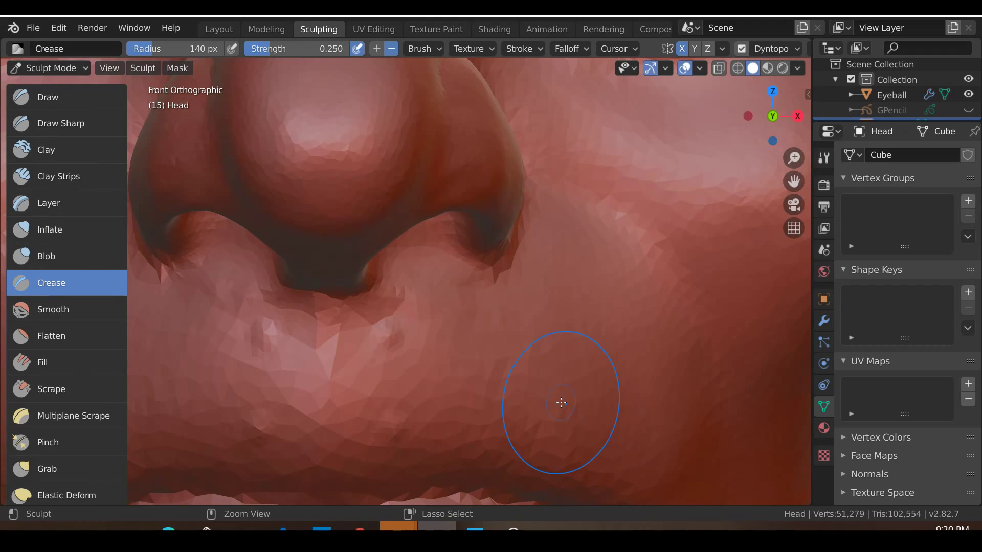
{"action": "key", "text": "ctrl+z"}
Step: Reshape the side of the mouth from beneath the chin with the Grab brush
{"action": "scroll", "coordinate": [562, 403], "scroll_direction": "down", "scroll_amount": 6}
{"action": "middle_click_drag", "start_coordinate": [417, 456], "coordinate": [236, 356]}
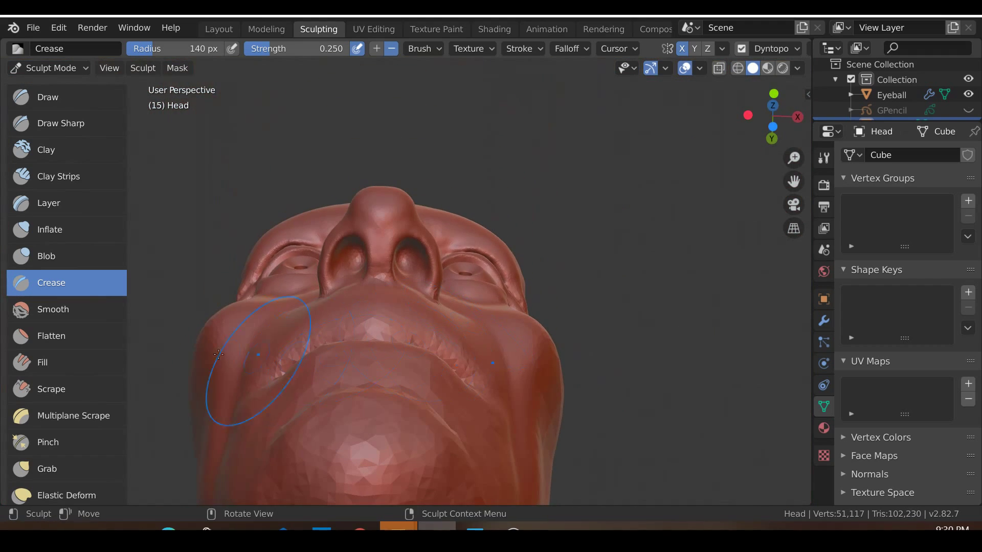
{"action": "middle_click_drag", "start_coordinate": [443, 381], "coordinate": [388, 284]}
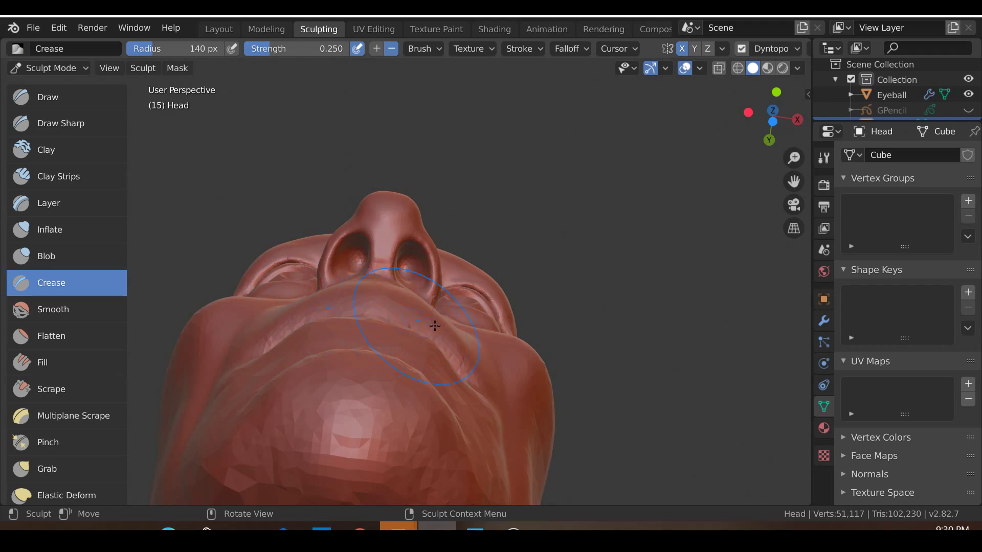
{"action": "middle_click_drag", "start_coordinate": [428, 324], "coordinate": [477, 361]}
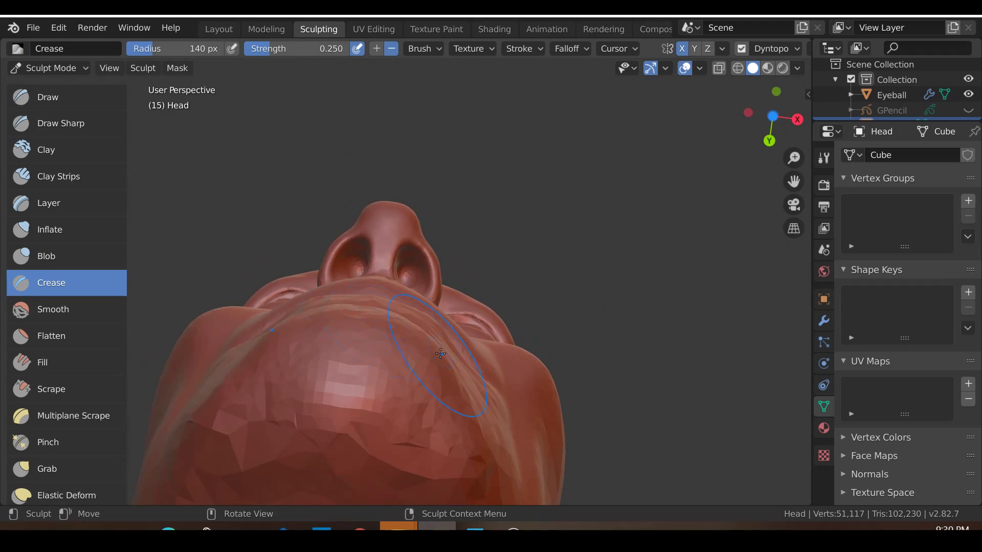
{"action": "left_click_drag", "start_coordinate": [465, 336], "coordinate": [471, 335]}
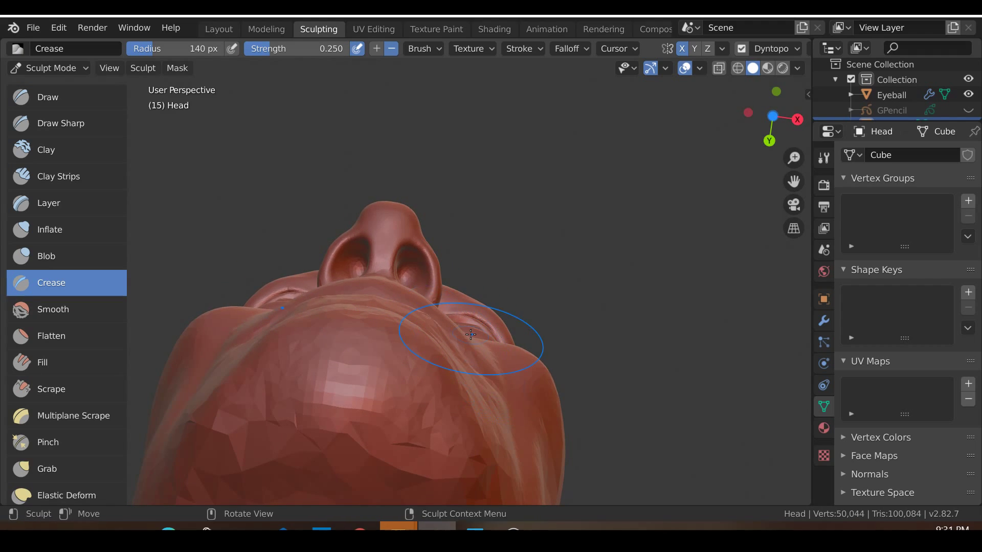
{"action": "key", "text": "ctrl+z"}
{"action": "key", "text": "g"}
{"action": "mouse_move", "coordinate": [458, 335]}
{"action": "left_mouse_down"}
{"action": "mouse_move", "coordinate": [482, 352]}
{"action": "mouse_move", "coordinate": [479, 372]}
{"action": "mouse_move", "coordinate": [444, 305]}
{"action": "left_mouse_up"}
{"action": "mouse_move", "coordinate": [444, 306]}
{"action": "middle_mouse_down"}
{"action": "mouse_move", "coordinate": [440, 333]}
{"action": "mouse_move", "coordinate": [365, 423]}
{"action": "mouse_move", "coordinate": [380, 383]}
{"action": "mouse_move", "coordinate": [434, 394]}
{"action": "middle_mouse_up"}
{"action": "key", "text": "KP_1"}
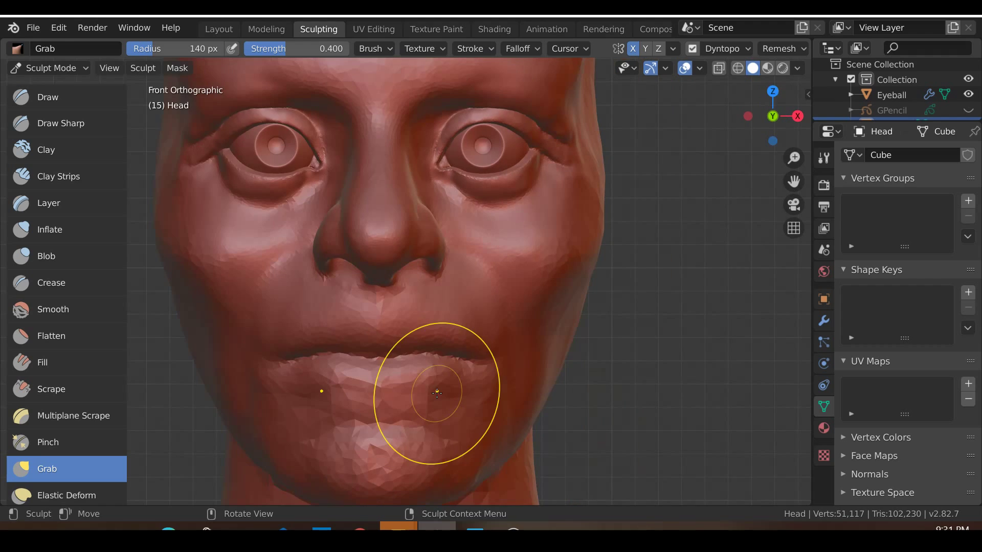
Step: Smooth the upper lip and the skin above the mouth corner with the Smooth brush
{"action": "scroll", "coordinate": [438, 394], "scroll_direction": "up", "scroll_amount": 3}
{"action": "key", "text": "s"}
{"action": "scroll", "coordinate": [437, 394], "scroll_direction": "up", "scroll_amount": 2}
{"action": "left_click_drag", "start_coordinate": [417, 406], "coordinate": [508, 379]}
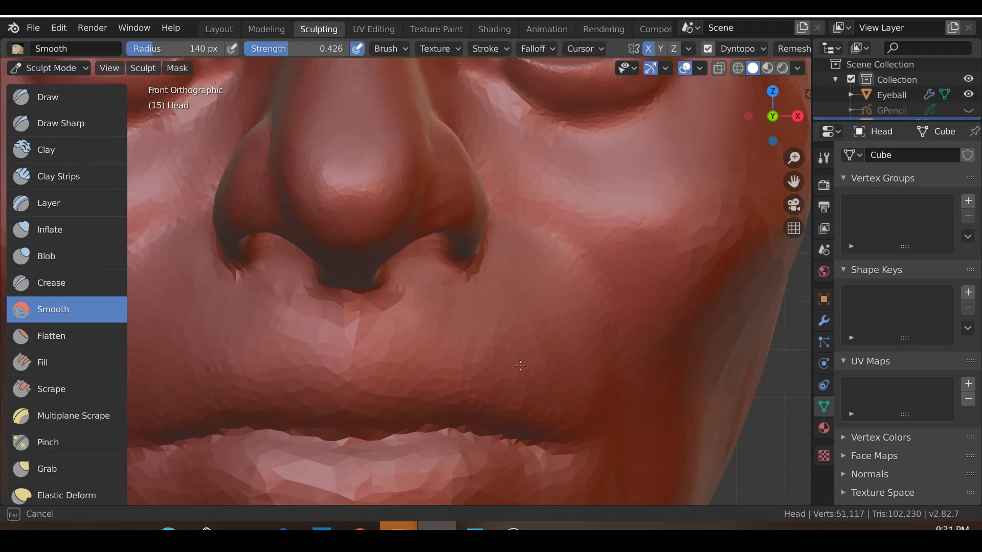
{"action": "left_click_drag", "start_coordinate": [554, 406], "coordinate": [547, 380]}
{"action": "scroll", "coordinate": [547, 380], "scroll_direction": "down", "scroll_amount": 3}
{"action": "mouse_move", "coordinate": [547, 380]}
{"action": "middle_mouse_down"}
{"action": "mouse_move", "coordinate": [458, 360]}
{"action": "mouse_move", "coordinate": [411, 315]}
{"action": "middle_mouse_up"}
{"action": "key", "text": "KP_1"}
Step: Carve the mouth corners down and outward below the lip line with the Crease brush
{"action": "key", "text": "shift+c"}
{"action": "scroll", "coordinate": [399, 302], "scroll_direction": "up", "scroll_amount": 4}
{"action": "scroll", "coordinate": [399, 302], "scroll_direction": "up", "scroll_amount": 1}
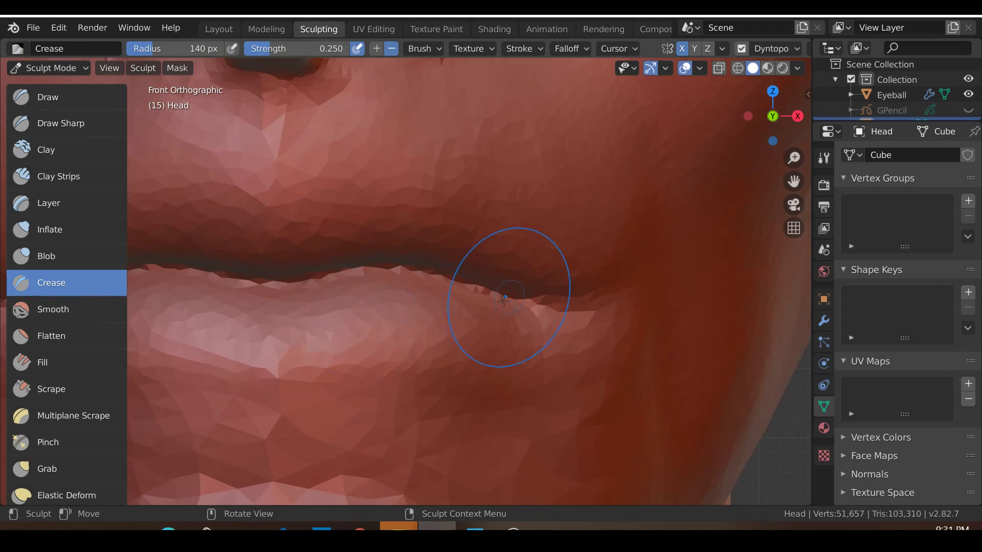
{"action": "mouse_move", "coordinate": [533, 290]}
{"action": "left_mouse_down"}
{"action": "mouse_move", "coordinate": [535, 317]}
{"action": "mouse_move", "coordinate": [546, 314]}
{"action": "mouse_move", "coordinate": [595, 367]}
{"action": "left_mouse_up"}
{"action": "mouse_move", "coordinate": [550, 310]}
{"action": "left_mouse_down"}
{"action": "mouse_move", "coordinate": [568, 317]}
{"action": "mouse_move", "coordinate": [593, 394]}
{"action": "left_mouse_up"}
{"action": "scroll", "coordinate": [602, 439], "scroll_direction": "down", "scroll_amount": 4}
Step: Compare the mouth corners and lip profile in the right and front orthographic views
{"action": "middle_click_drag", "start_coordinate": [601, 440], "coordinate": [520, 440]}
{"action": "key", "text": "KP_3"}
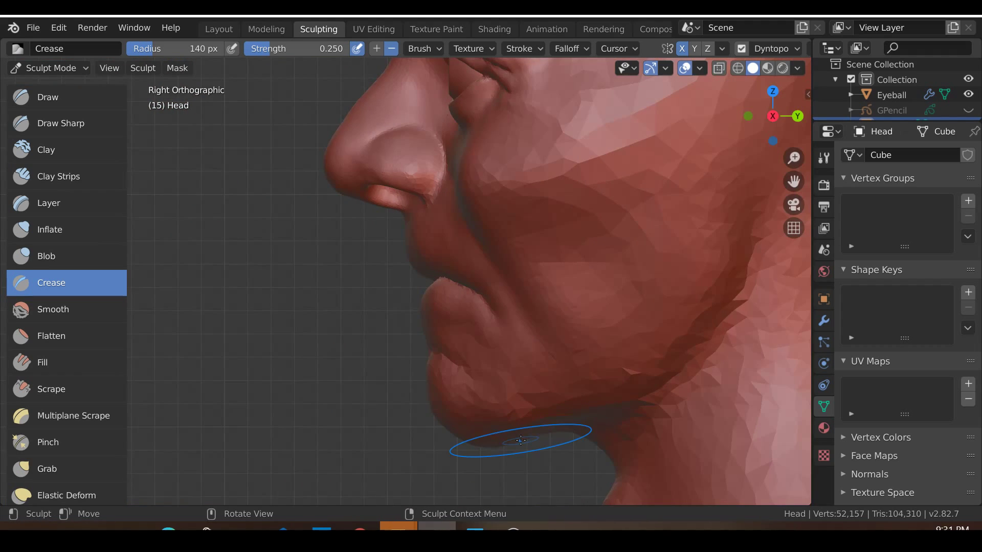
{"action": "scroll", "coordinate": [521, 440], "scroll_direction": "down", "scroll_amount": 2}
{"action": "scroll", "coordinate": [520, 440], "scroll_direction": "up", "scroll_amount": 7}
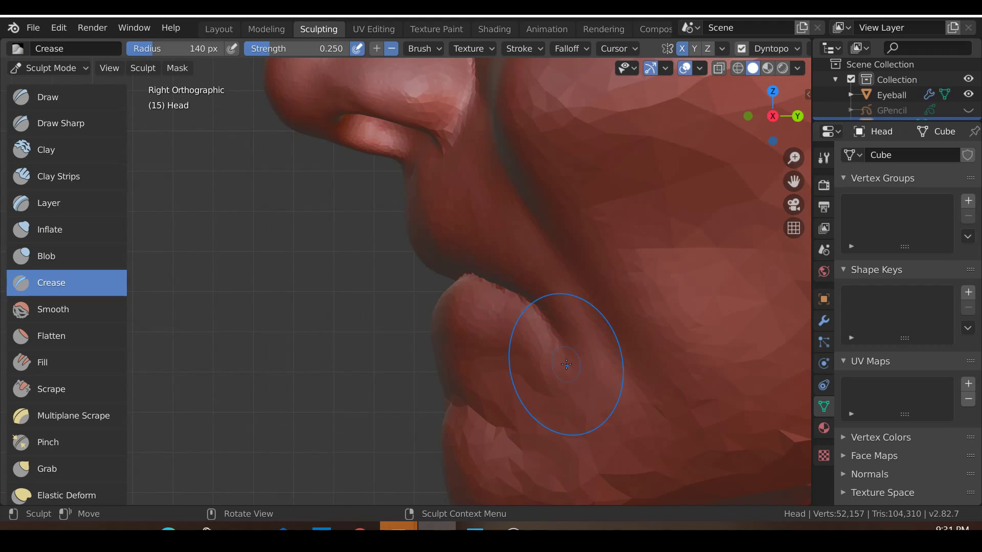
{"action": "key", "text": "KP_1"}
{"action": "scroll", "coordinate": [567, 364], "scroll_direction": "down", "scroll_amount": 3}
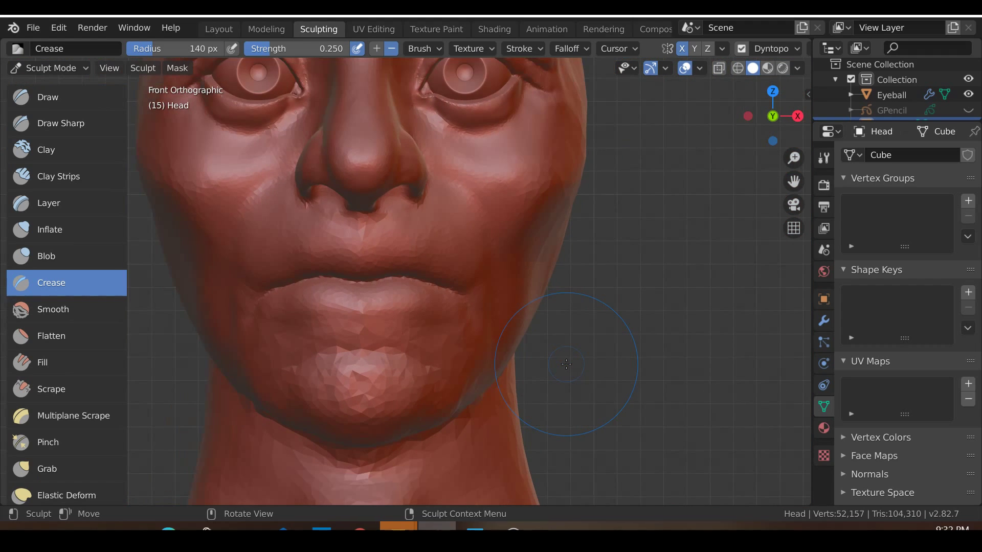
{"action": "key", "text": "KP_3"}
{"action": "scroll", "coordinate": [565, 373], "scroll_direction": "up", "scroll_amount": 4}
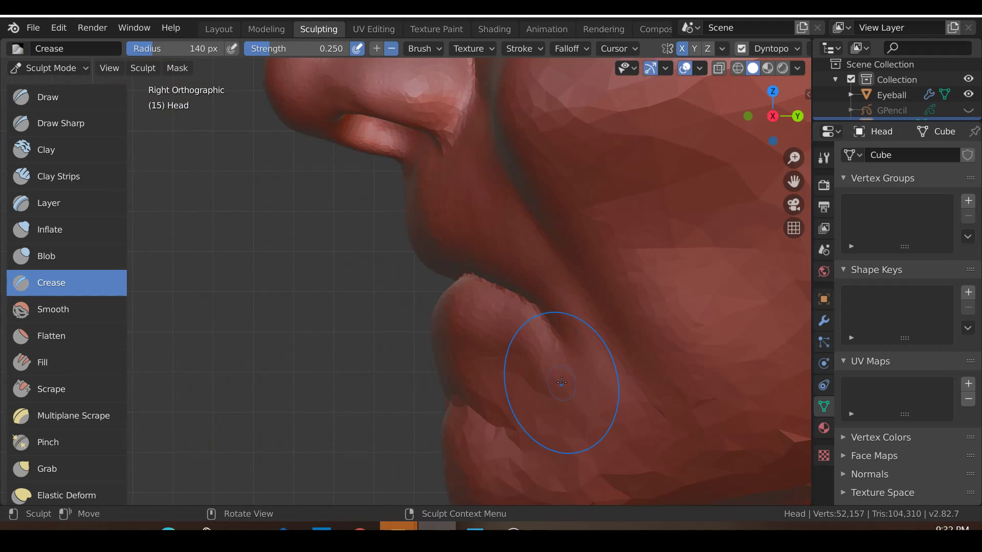
{"action": "key", "text": "KP_1"}
{"action": "scroll", "coordinate": [565, 389], "scroll_direction": "down", "scroll_amount": 3}
{"action": "middle_click_drag", "start_coordinate": [462, 384], "coordinate": [511, 390]}
{"action": "key", "text": "KP_1"}
Step: Try to outline the upper lip from its centre dip to the mouth corner with the Crease brush
{"action": "scroll", "coordinate": [511, 385], "scroll_direction": "up", "scroll_amount": 4}
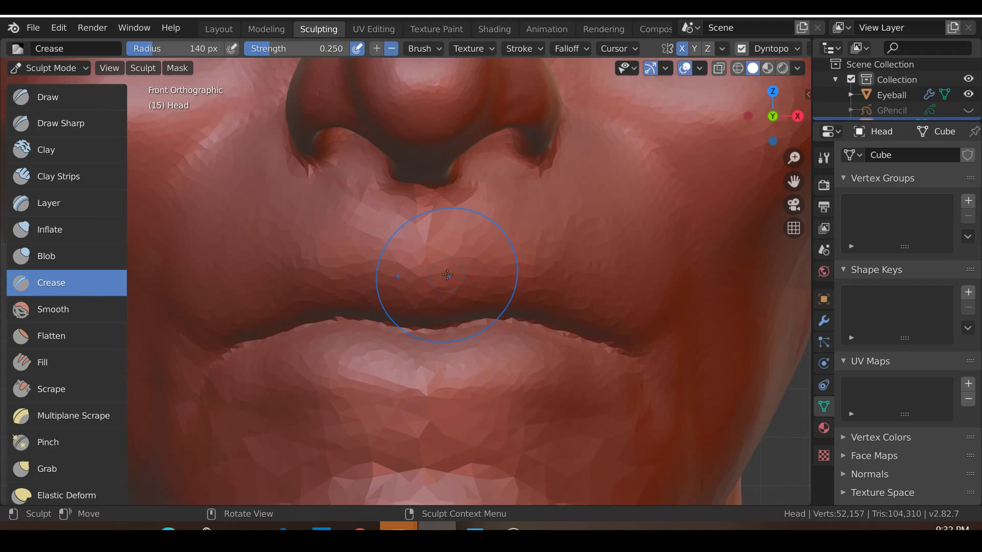
{"action": "middle_click_drag", "start_coordinate": [440, 346], "coordinate": [460, 377], "text": "shift"}
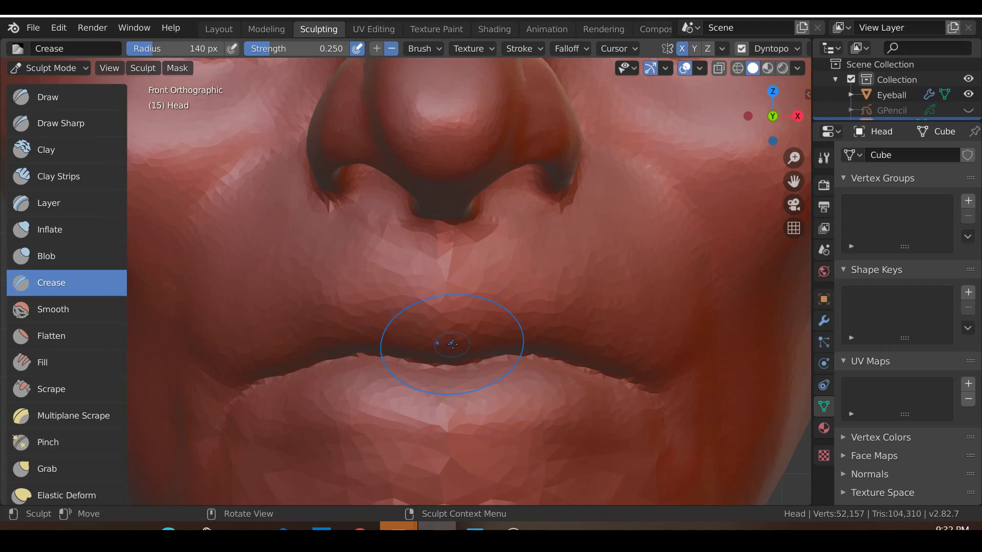
{"action": "middle_click_drag", "start_coordinate": [487, 344], "coordinate": [460, 344], "text": "shift"}
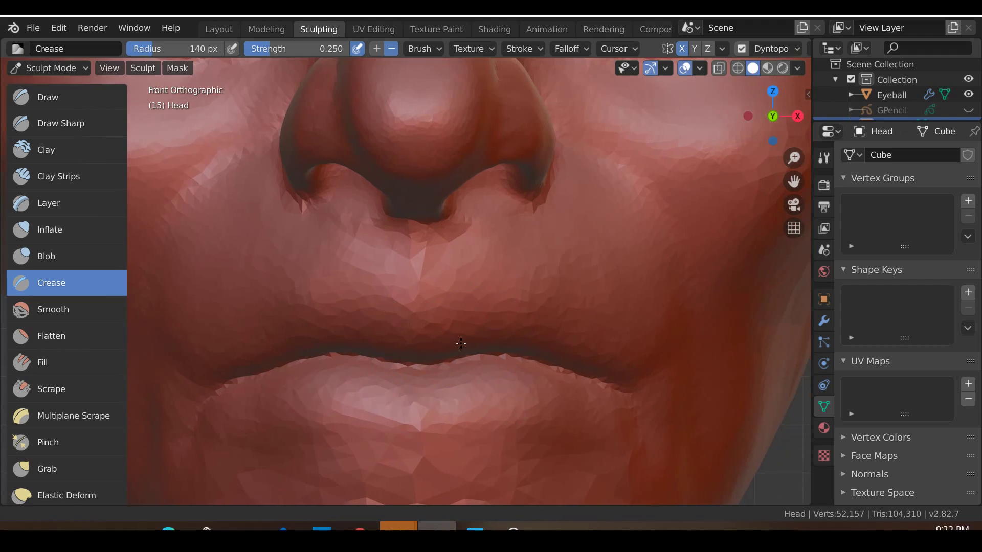
{"action": "scroll", "coordinate": [460, 344], "scroll_direction": "up", "scroll_amount": 2}
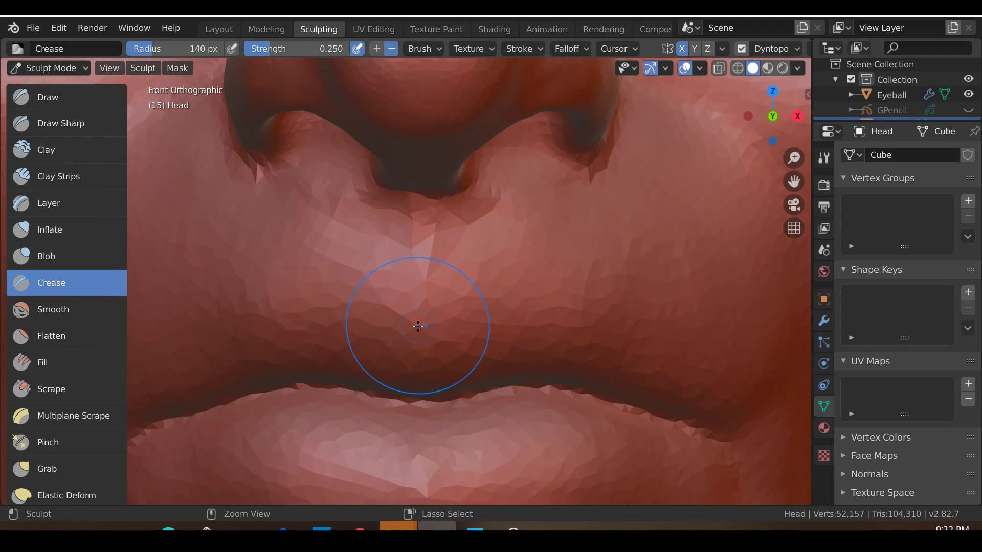
{"action": "left_click_drag", "start_coordinate": [421, 331], "coordinate": [455, 302], "text": "ctrl"}
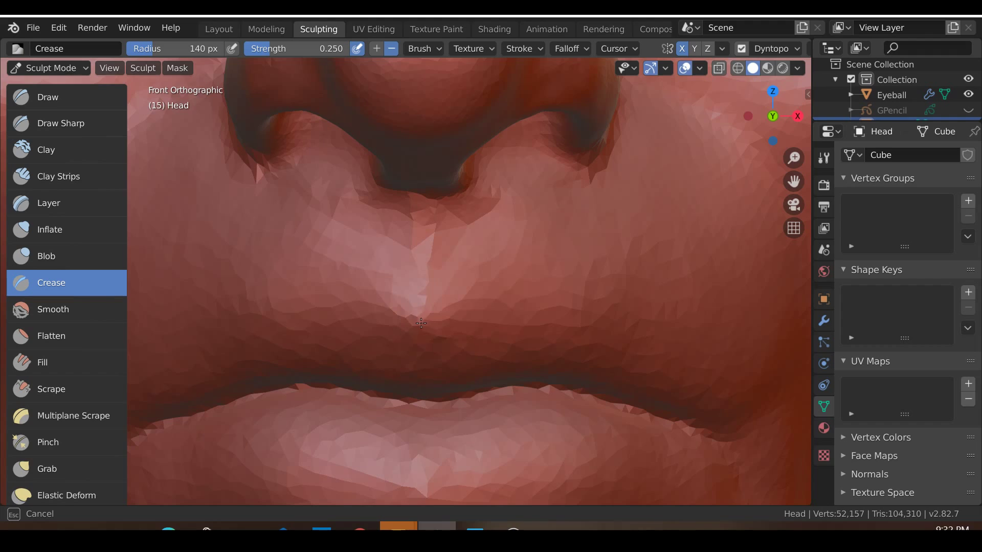
{"action": "middle_click_drag", "start_coordinate": [448, 310], "coordinate": [449, 318], "text": "ctrl"}
{"action": "mouse_move", "coordinate": [450, 318]}
{"action": "left_mouse_down"}
{"action": "mouse_move", "coordinate": [467, 299]}
{"action": "mouse_move", "coordinate": [491, 297]}
{"action": "mouse_move", "coordinate": [568, 325]}
{"action": "mouse_move", "coordinate": [614, 399]}
{"action": "mouse_move", "coordinate": [428, 328]}
{"action": "left_mouse_up"}
{"action": "middle_click_drag", "start_coordinate": [429, 329], "coordinate": [490, 314], "text": "ctrl"}
{"action": "left_click_drag", "start_coordinate": [593, 352], "coordinate": [670, 397]}
{"action": "scroll", "coordinate": [670, 398], "scroll_direction": "down", "scroll_amount": 2}
{"action": "mouse_move", "coordinate": [669, 397]}
{"action": "middle_mouse_down"}
{"action": "mouse_move", "coordinate": [563, 385]}
{"action": "mouse_move", "coordinate": [636, 373]}
{"action": "middle_mouse_up"}
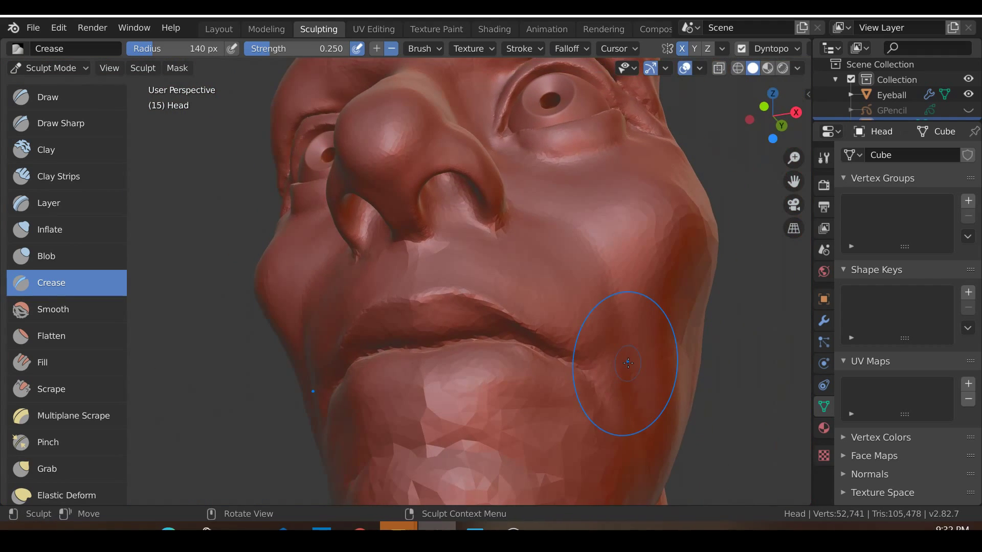
Step: Undo the Crease strokes outlining the upper lip
{"action": "key", "text": "KP_1"}
{"action": "key", "text": "ctrl+z"}
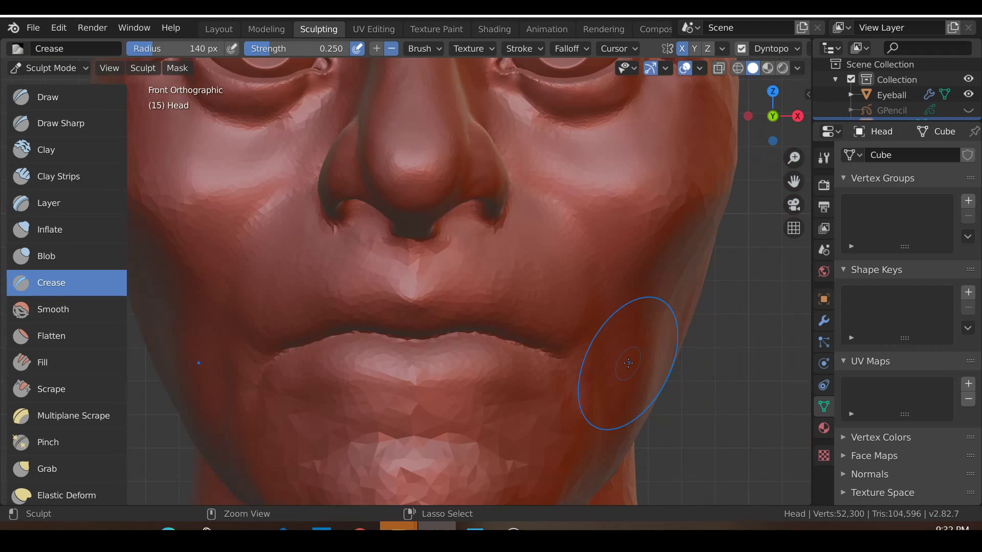
{"action": "key", "text": "ctrl+z"}
Step: Try to redefine the centre dip and upper edge of the upper lip with the Crease brush
{"action": "scroll", "coordinate": [635, 373], "scroll_direction": "up", "scroll_amount": 3}
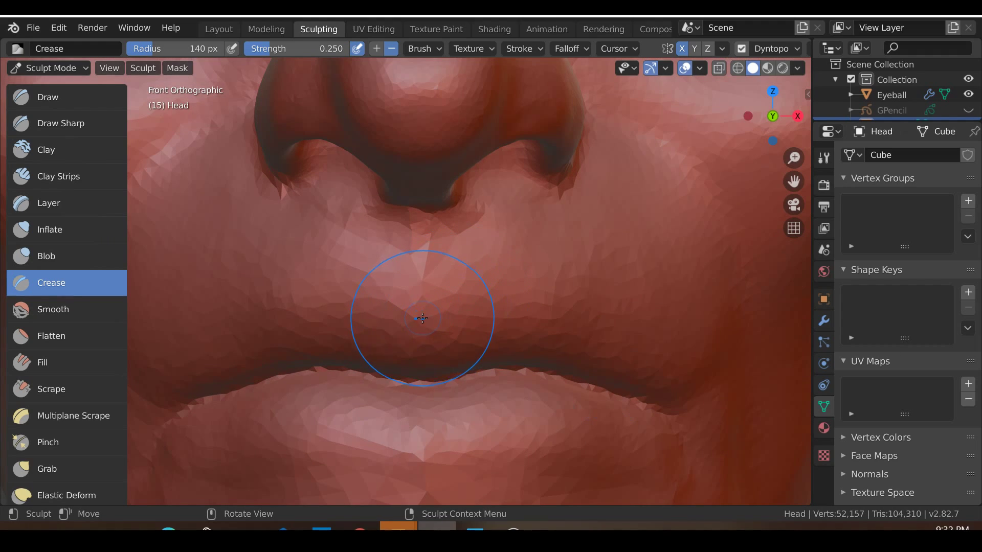
{"action": "mouse_move", "coordinate": [421, 321]}
{"action": "left_mouse_down"}
{"action": "mouse_move", "coordinate": [431, 299]}
{"action": "mouse_move", "coordinate": [358, 286]}
{"action": "mouse_move", "coordinate": [339, 272]}
{"action": "left_mouse_up"}
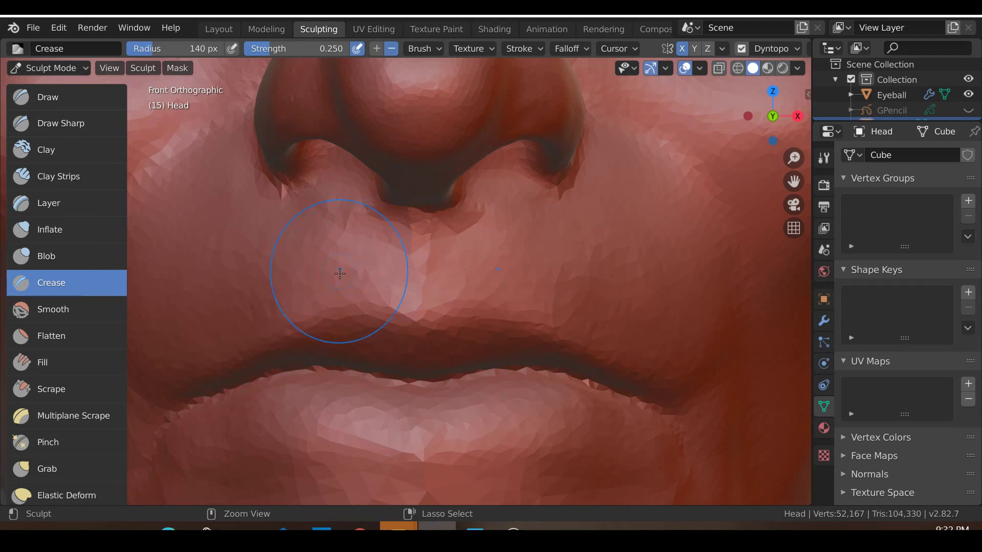
{"action": "mouse_move", "coordinate": [418, 326]}
{"action": "left_mouse_down"}
{"action": "mouse_move", "coordinate": [477, 317]}
{"action": "mouse_move", "coordinate": [429, 332]}
{"action": "left_mouse_up"}
{"action": "mouse_move", "coordinate": [430, 331]}
{"action": "middle_mouse_down"}
{"action": "mouse_move", "coordinate": [368, 307]}
{"action": "mouse_move", "coordinate": [560, 291]}
{"action": "mouse_move", "coordinate": [704, 333]}
{"action": "middle_mouse_up"}
Step: Undo the repeated Crease strokes at the centre of the upper lip
{"action": "key", "text": "KP_1"}
{"action": "key", "text": "ctrl+z"}
{"action": "key", "text": "ctrl+z"}
{"action": "key", "text": "ctrl+z"}
{"action": "scroll", "coordinate": [705, 332], "scroll_direction": "up", "scroll_amount": 4}
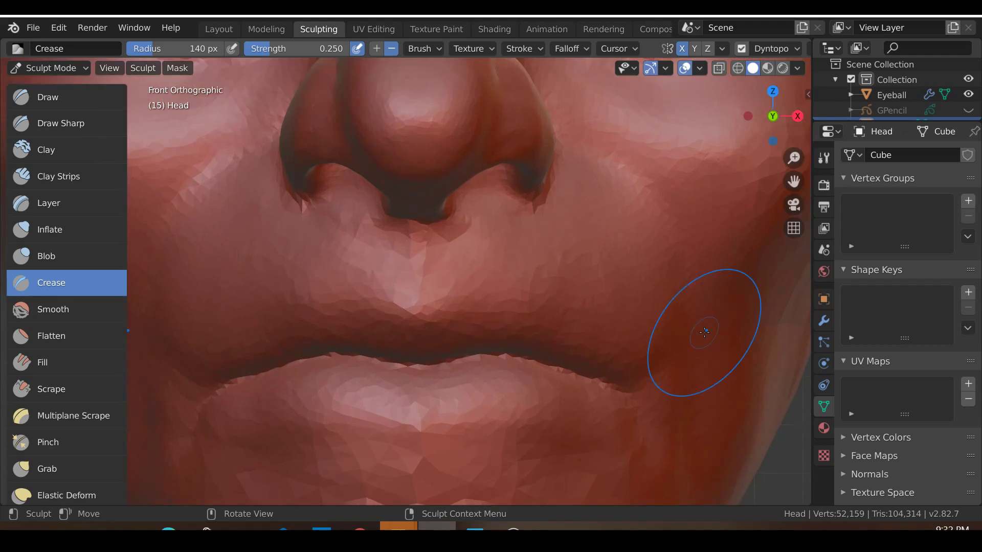
{"action": "key", "text": "ctrl+z"}
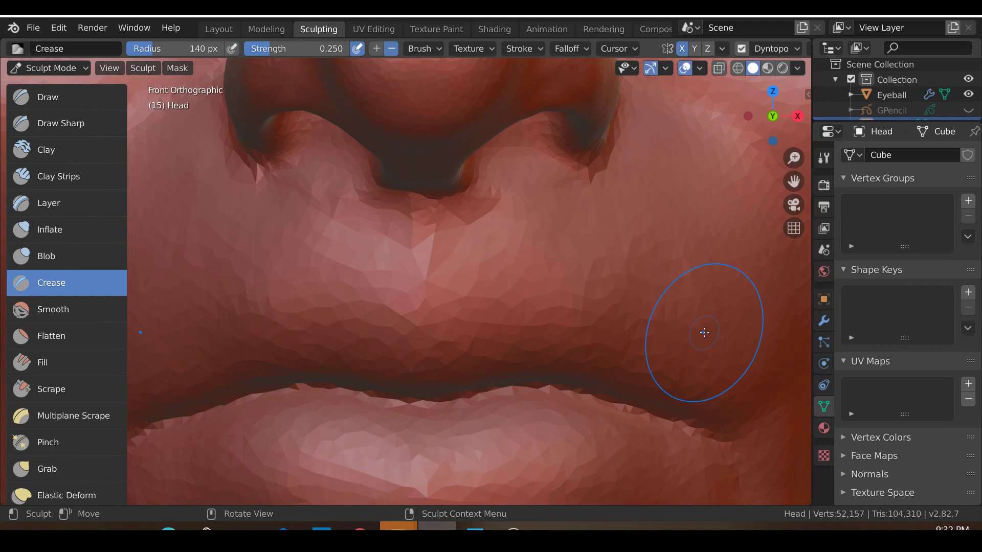
Step: Define the outlines of the upper and lower lips out to the mouth corners with the Crease brush
{"action": "mouse_move", "coordinate": [428, 334]}
{"action": "left_mouse_down"}
{"action": "mouse_move", "coordinate": [452, 333]}
{"action": "mouse_move", "coordinate": [461, 301]}
{"action": "mouse_move", "coordinate": [489, 312]}
{"action": "mouse_move", "coordinate": [358, 317]}
{"action": "mouse_move", "coordinate": [430, 292]}
{"action": "left_mouse_up"}
{"action": "left_click_drag", "start_coordinate": [402, 353], "coordinate": [499, 322]}
{"action": "mouse_move", "coordinate": [411, 329]}
{"action": "left_mouse_down"}
{"action": "mouse_move", "coordinate": [486, 323]}
{"action": "mouse_move", "coordinate": [579, 341]}
{"action": "mouse_move", "coordinate": [686, 401]}
{"action": "left_mouse_up"}
{"action": "scroll", "coordinate": [685, 403], "scroll_direction": "down", "scroll_amount": 3}
{"action": "mouse_move", "coordinate": [664, 398]}
{"action": "middle_mouse_down"}
{"action": "mouse_move", "coordinate": [637, 378]}
{"action": "mouse_move", "coordinate": [623, 344]}
{"action": "mouse_move", "coordinate": [634, 404]}
{"action": "middle_mouse_up"}
{"action": "key", "text": "KP_1"}
{"action": "scroll", "coordinate": [634, 395], "scroll_direction": "up", "scroll_amount": 5}
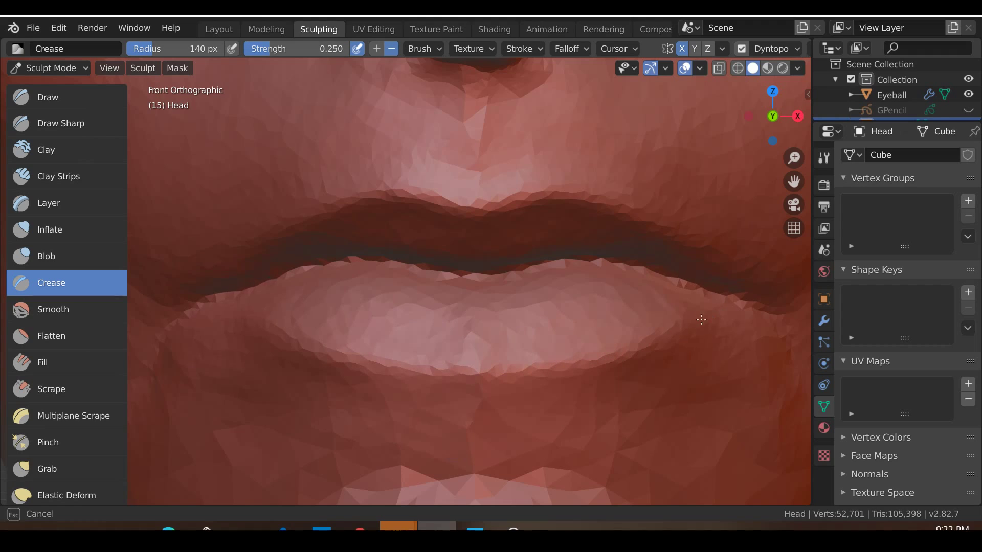
{"action": "scroll", "coordinate": [423, 336], "scroll_direction": "down", "scroll_amount": 10}
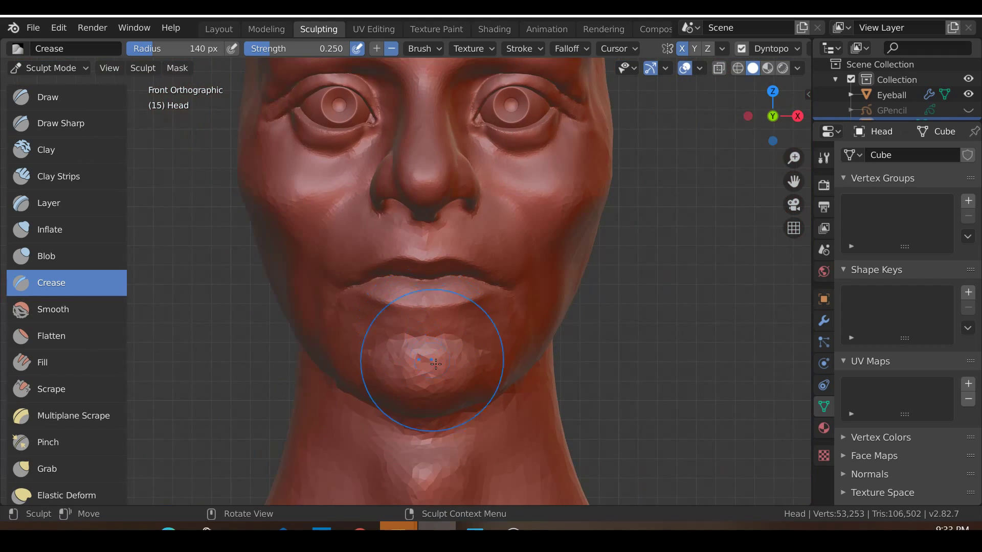
{"action": "key", "text": "KP_3"}
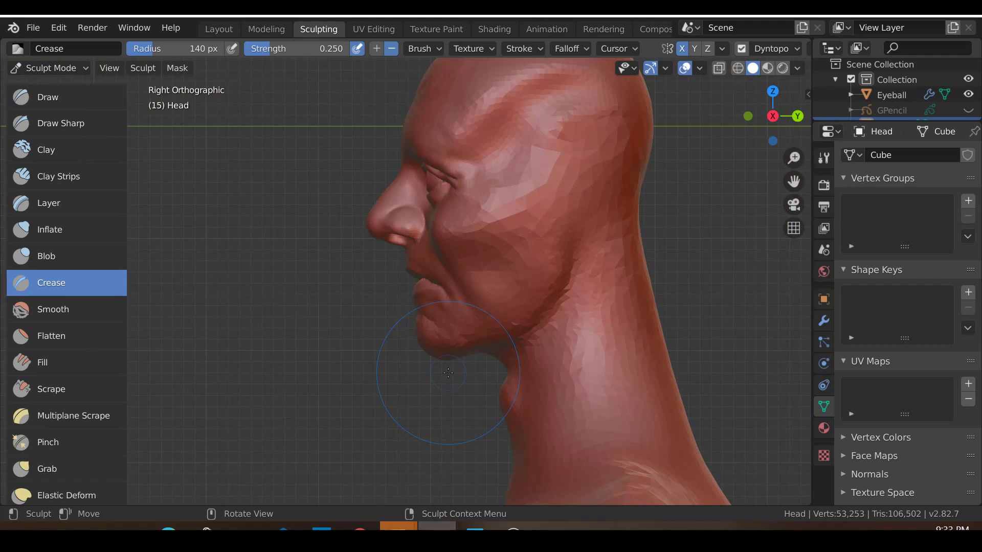
{"action": "key", "text": "KP_1"}
Step: Reshape the curve of the lips from beneath the chin with the Grab brush at a 207 px radius
{"action": "scroll", "coordinate": [448, 373], "scroll_direction": "up", "scroll_amount": 2}
{"action": "scroll", "coordinate": [448, 373], "scroll_direction": "up", "scroll_amount": 7}
{"action": "mouse_move", "coordinate": [428, 412]}
{"action": "middle_mouse_down"}
{"action": "mouse_move", "coordinate": [477, 383]}
{"action": "mouse_move", "coordinate": [445, 396]}
{"action": "mouse_move", "coordinate": [452, 387]}
{"action": "mouse_move", "coordinate": [406, 394]}
{"action": "mouse_move", "coordinate": [441, 394]}
{"action": "mouse_move", "coordinate": [416, 358]}
{"action": "middle_mouse_up"}
{"action": "key", "text": "g"}
{"action": "key", "text": "f"}
{"action": "left_click", "coordinate": [485, 369]}
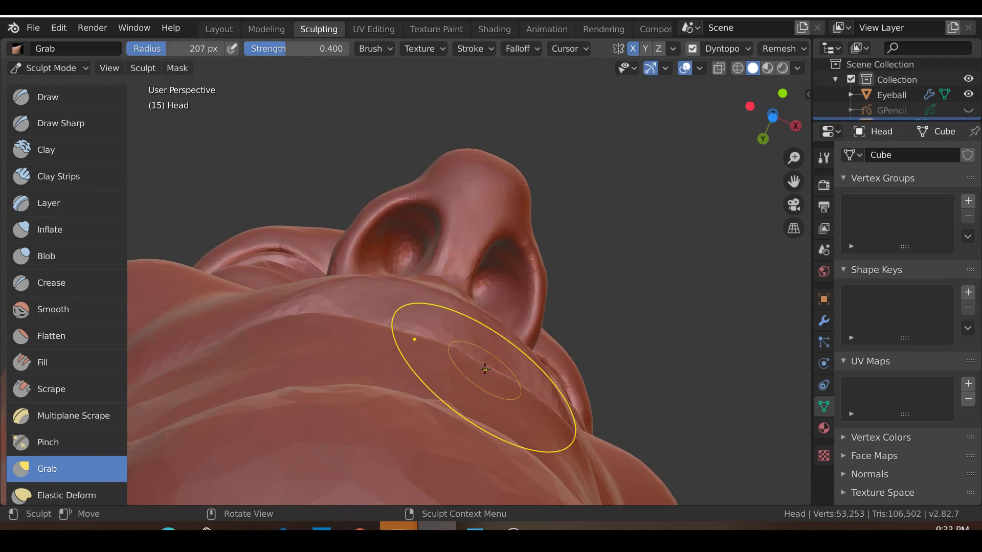
{"action": "mouse_move", "coordinate": [452, 347]}
{"action": "left_mouse_down"}
{"action": "mouse_move", "coordinate": [463, 328]}
{"action": "mouse_move", "coordinate": [493, 383]}
{"action": "mouse_move", "coordinate": [530, 371]}
{"action": "left_mouse_up"}
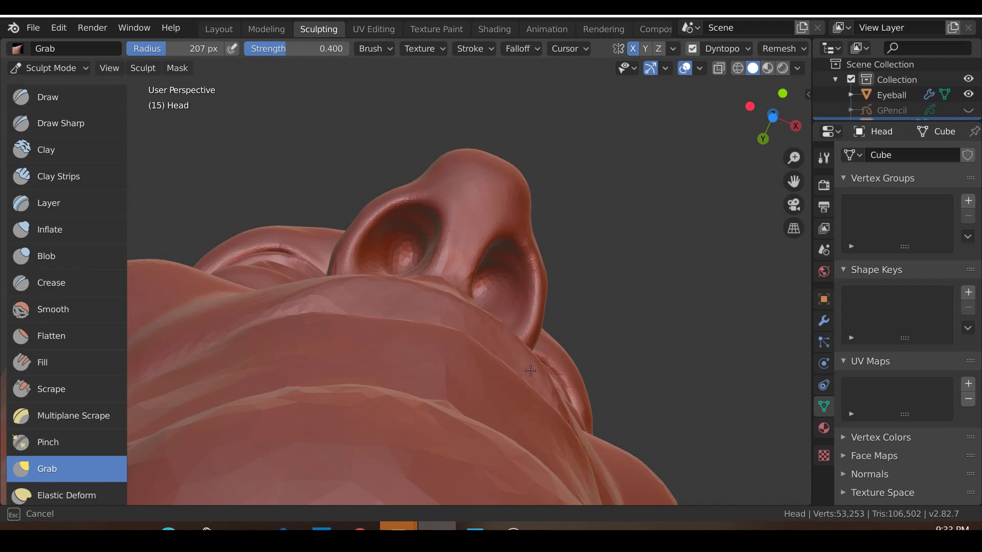
{"action": "mouse_move", "coordinate": [566, 359]}
{"action": "middle_mouse_down"}
{"action": "mouse_move", "coordinate": [527, 409]}
{"action": "mouse_move", "coordinate": [440, 481]}
{"action": "mouse_move", "coordinate": [418, 59]}
{"action": "middle_mouse_up"}
{"action": "key", "text": "KP_3"}
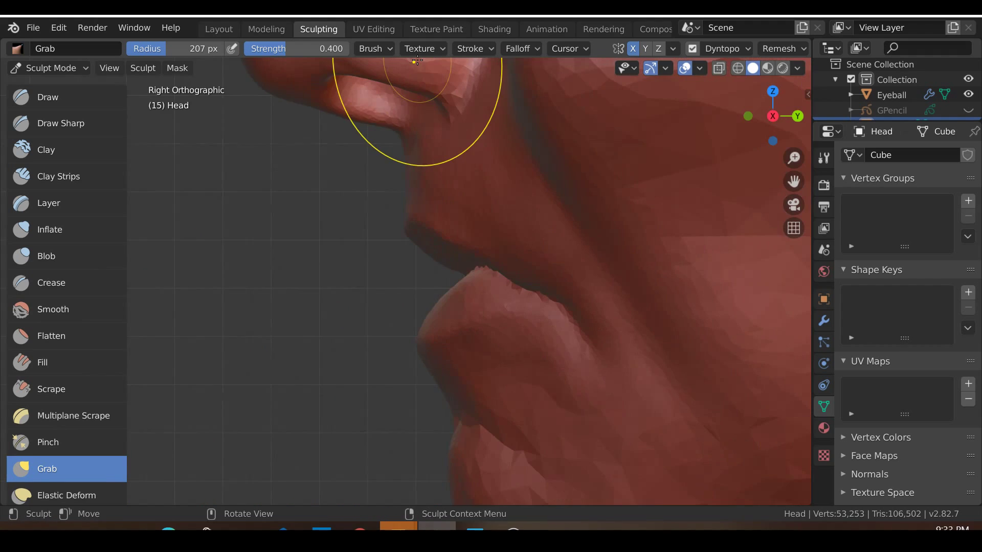
{"action": "mouse_move", "coordinate": [339, 226]}
{"action": "middle_mouse_down"}
{"action": "mouse_move", "coordinate": [410, 291]}
{"action": "mouse_move", "coordinate": [431, 279]}
{"action": "mouse_move", "coordinate": [412, 307]}
{"action": "middle_mouse_up"}
{"action": "mouse_move", "coordinate": [412, 307]}
{"action": "left_mouse_down"}
{"action": "mouse_move", "coordinate": [409, 328]}
{"action": "mouse_move", "coordinate": [358, 328]}
{"action": "left_mouse_up"}
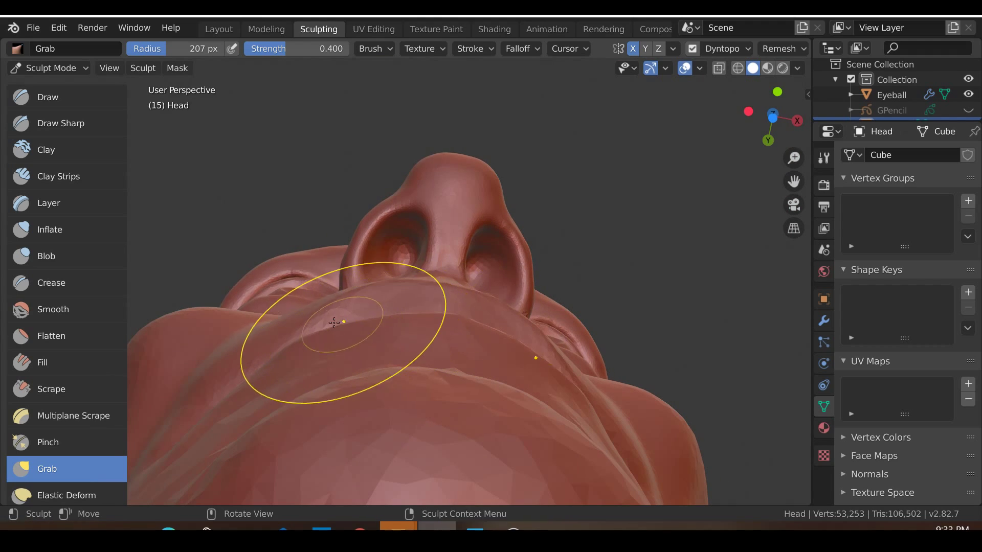
Step: Examine the shape of the lips and mouth in profile, front and angled views
{"action": "middle_click_drag", "start_coordinate": [312, 340], "coordinate": [449, 414]}
{"action": "key", "text": "KP_3"}
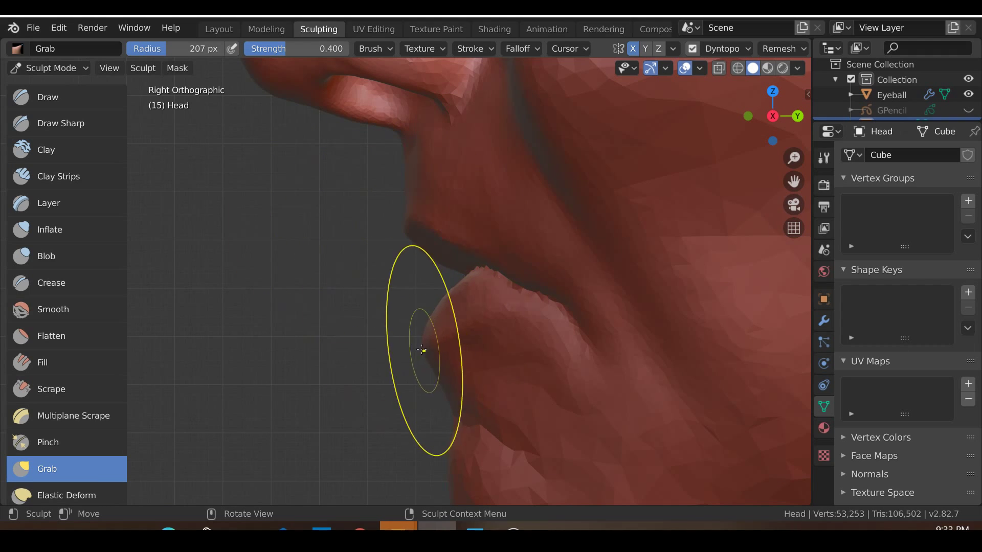
{"action": "scroll", "coordinate": [355, 403], "scroll_direction": "down", "scroll_amount": 3}
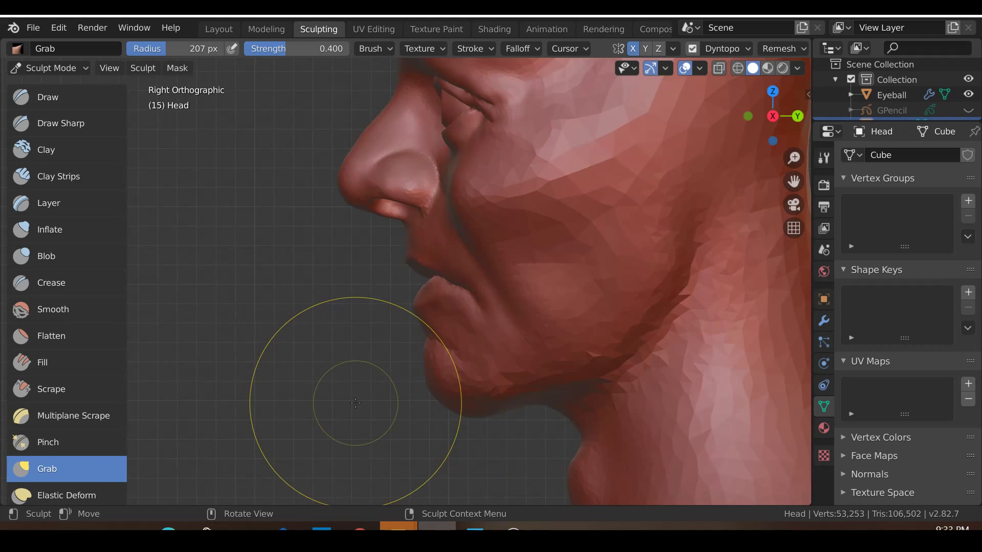
{"action": "scroll", "coordinate": [356, 403], "scroll_direction": "down", "scroll_amount": 2}
{"action": "mouse_move", "coordinate": [355, 403]}
{"action": "middle_mouse_down"}
{"action": "mouse_move", "coordinate": [548, 378]}
{"action": "mouse_move", "coordinate": [493, 373]}
{"action": "middle_mouse_up"}
{"action": "middle_click_drag", "start_coordinate": [458, 289], "coordinate": [503, 274]}
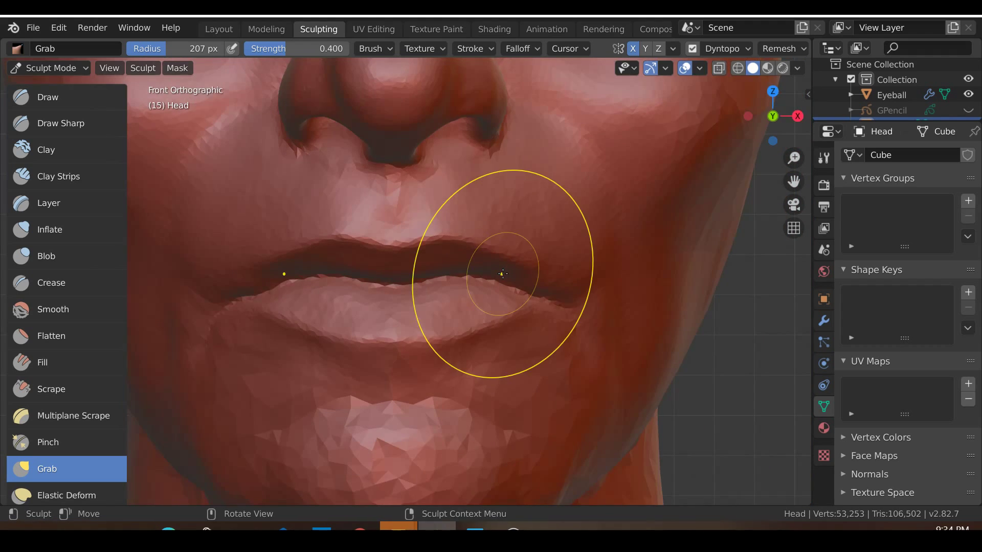
{"action": "scroll", "coordinate": [588, 417], "scroll_direction": "down", "scroll_amount": 4}
{"action": "middle_click_drag", "start_coordinate": [588, 416], "coordinate": [576, 359]}
{"action": "scroll", "coordinate": [533, 303], "scroll_direction": "up", "scroll_amount": 5}
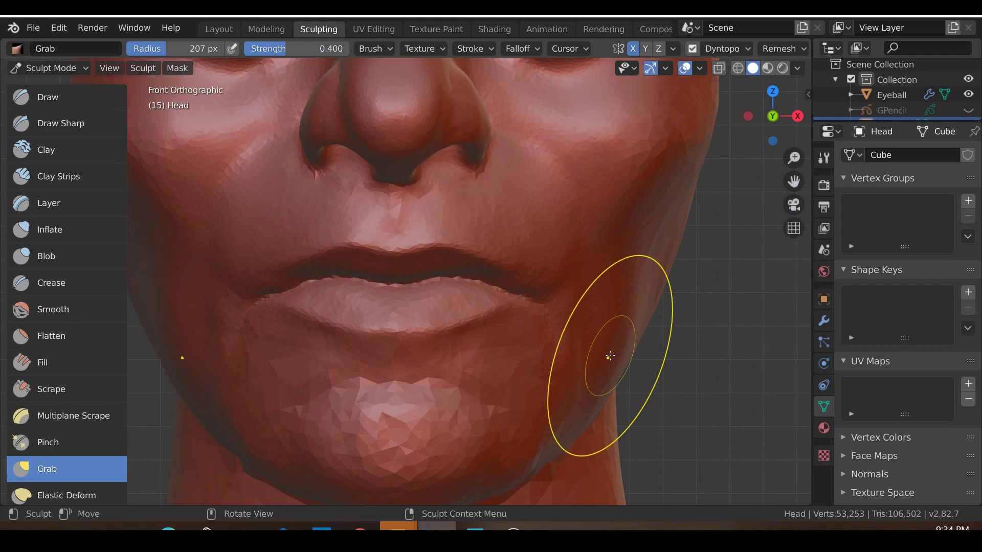
{"action": "scroll", "coordinate": [610, 357], "scroll_direction": "down", "scroll_amount": 5}
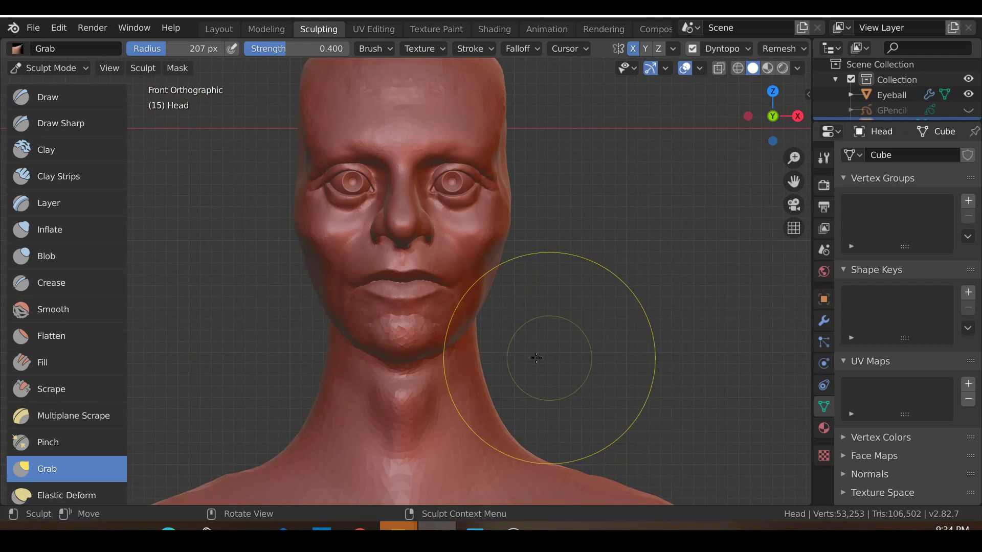
{"action": "middle_click_drag", "start_coordinate": [549, 358], "coordinate": [430, 358]}
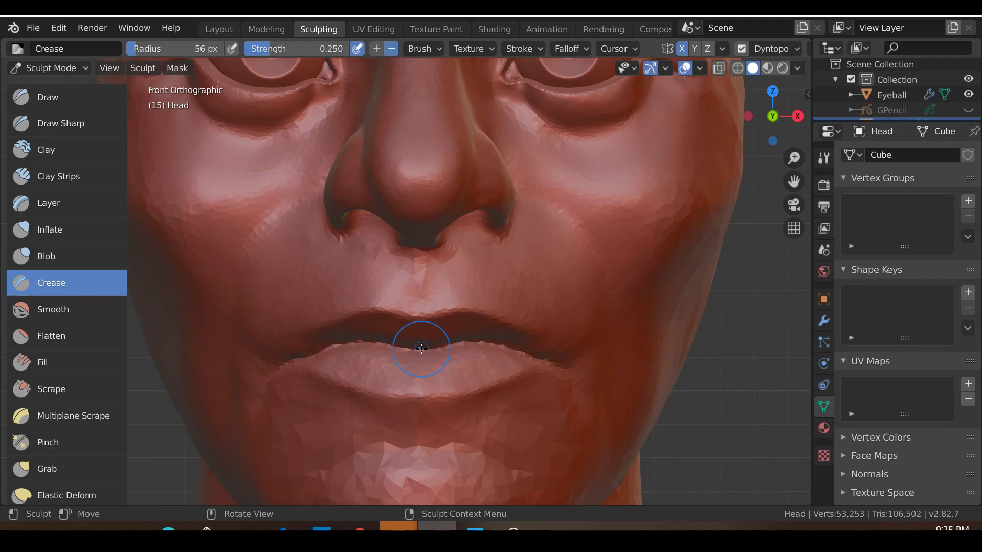
Step: Examine the shape of the lips from the front and at an angle, at different distances
{"action": "key", "text": "f"}
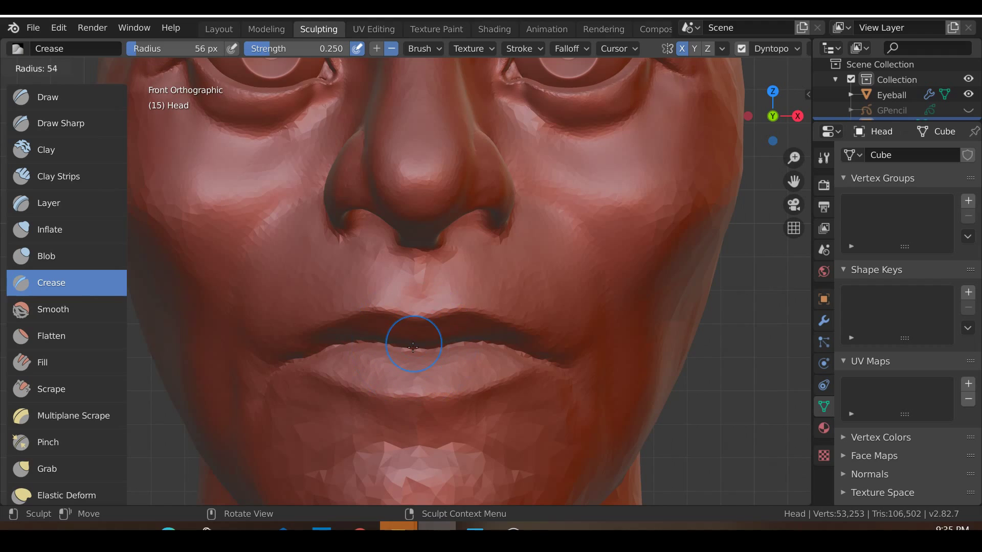
{"action": "left_click", "coordinate": [413, 348]}
{"action": "scroll", "coordinate": [358, 358], "scroll_direction": "down", "scroll_amount": 6}
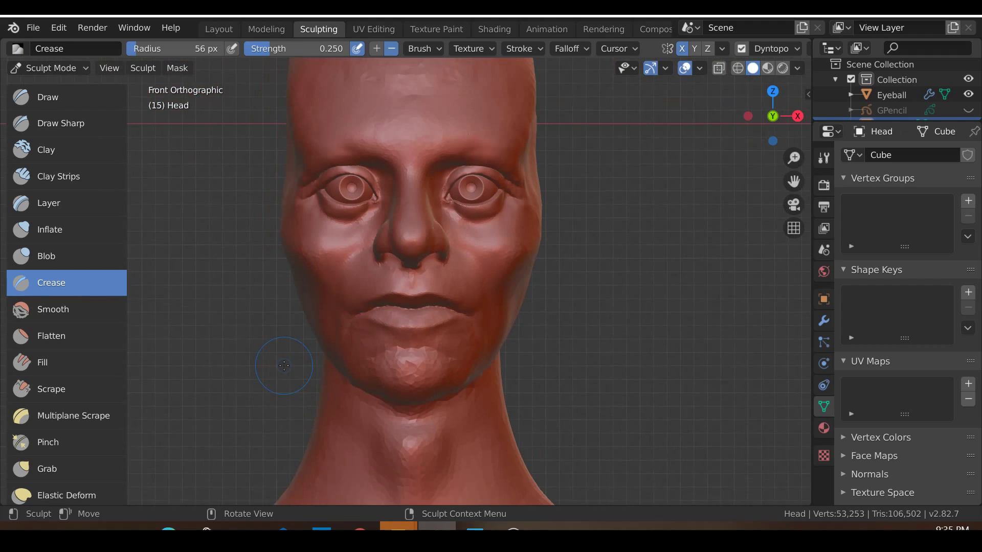
{"action": "scroll", "coordinate": [284, 366], "scroll_direction": "up", "scroll_amount": 2}
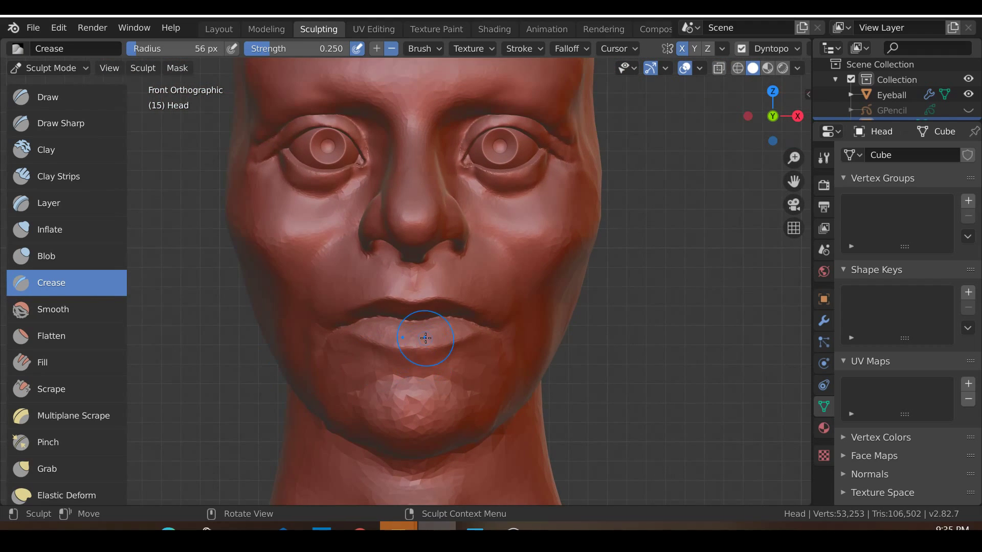
{"action": "middle_click_drag", "start_coordinate": [374, 376], "coordinate": [399, 377]}
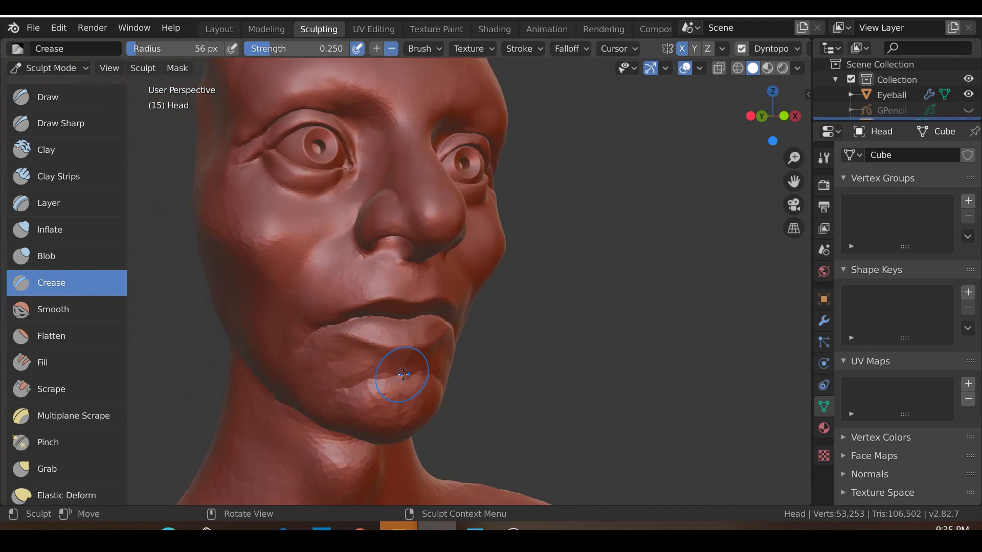
{"action": "key", "text": "KP_1"}
{"action": "scroll", "coordinate": [498, 341], "scroll_direction": "up", "scroll_amount": 1}
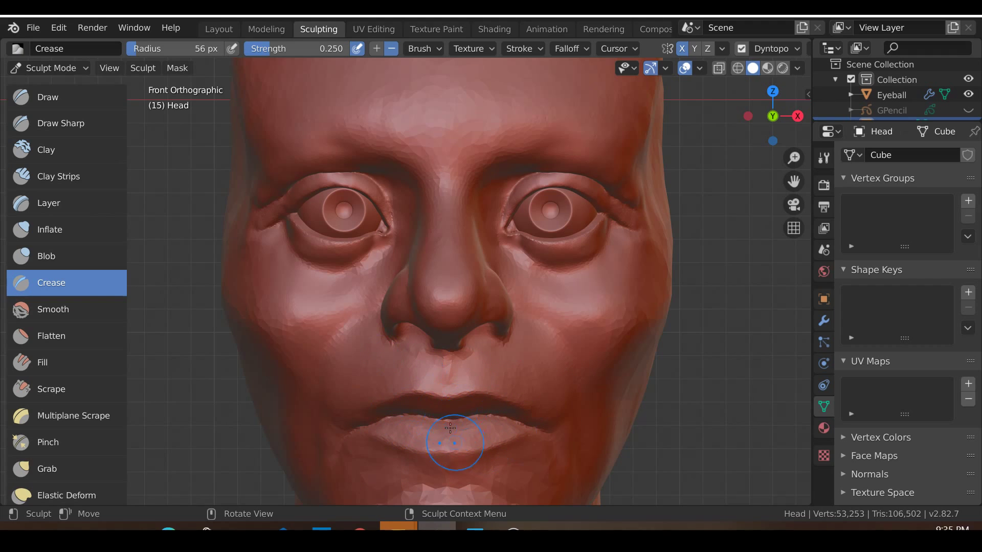
{"action": "scroll", "coordinate": [428, 431], "scroll_direction": "down", "scroll_amount": 1}
{"action": "middle_click_drag", "start_coordinate": [444, 425], "coordinate": [412, 379], "text": "shift"}
{"action": "scroll", "coordinate": [452, 346], "scroll_direction": "up", "scroll_amount": 2}
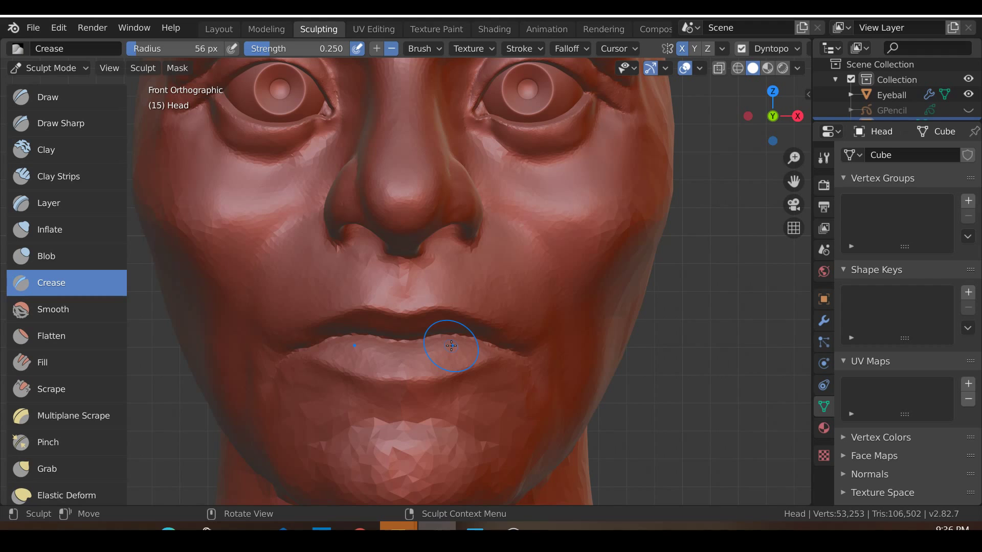
Step: Examine the mouth corner up close and the lips and chin in right-side profile
{"action": "mouse_move", "coordinate": [416, 332]}
{"action": "middle_mouse_down"}
{"action": "mouse_move", "coordinate": [436, 316]}
{"action": "mouse_move", "coordinate": [428, 344]}
{"action": "mouse_move", "coordinate": [416, 328]}
{"action": "mouse_move", "coordinate": [358, 357]}
{"action": "mouse_move", "coordinate": [450, 349]}
{"action": "mouse_move", "coordinate": [434, 313]}
{"action": "mouse_move", "coordinate": [369, 361]}
{"action": "mouse_move", "coordinate": [280, 352]}
{"action": "mouse_move", "coordinate": [263, 334]}
{"action": "middle_mouse_up"}
{"action": "scroll", "coordinate": [312, 335], "scroll_direction": "up", "scroll_amount": 3}
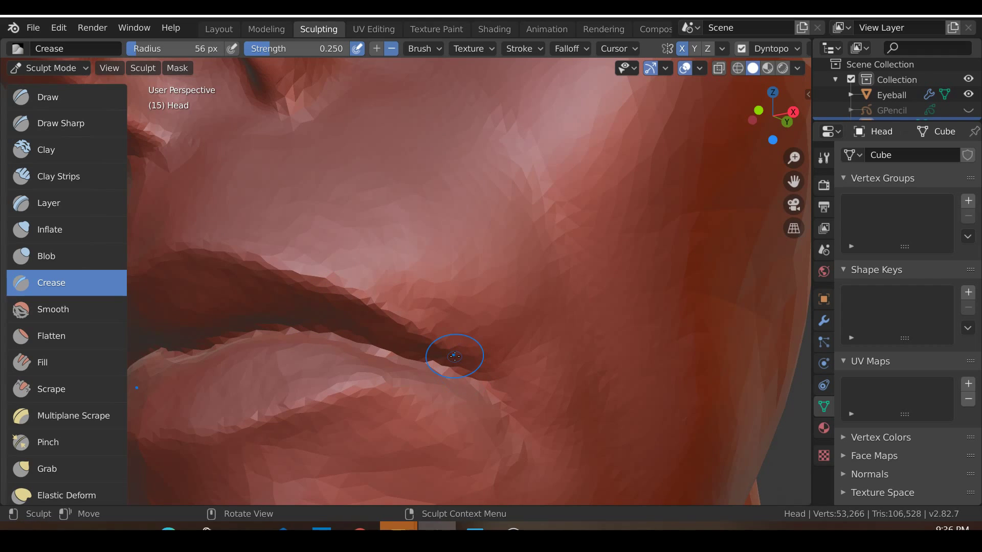
{"action": "scroll", "coordinate": [454, 356], "scroll_direction": "down", "scroll_amount": 5}
{"action": "mouse_move", "coordinate": [455, 356]}
{"action": "middle_mouse_down"}
{"action": "mouse_move", "coordinate": [471, 319]}
{"action": "mouse_move", "coordinate": [376, 374]}
{"action": "middle_mouse_up"}
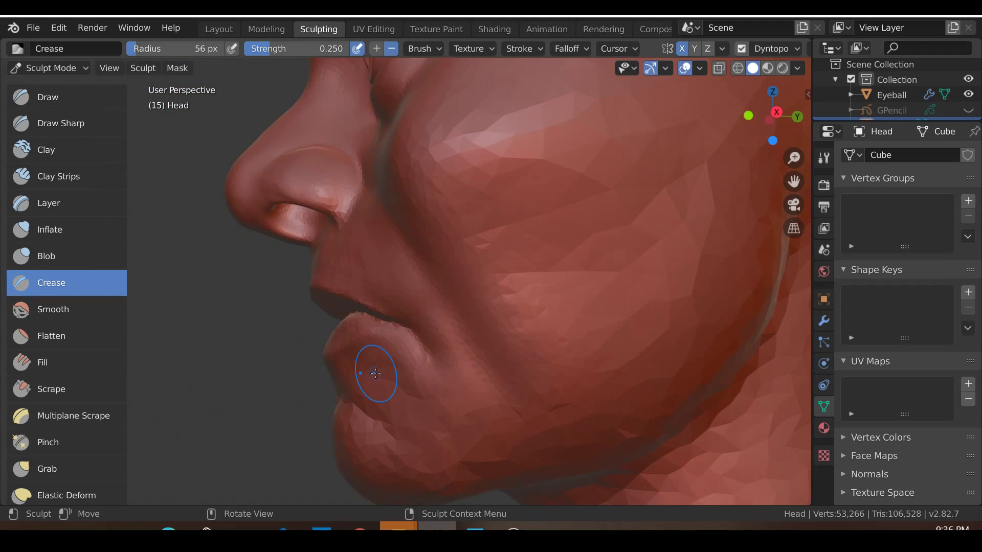
{"action": "key", "text": "KP_3"}
{"action": "scroll", "coordinate": [375, 374], "scroll_direction": "down", "scroll_amount": 6}
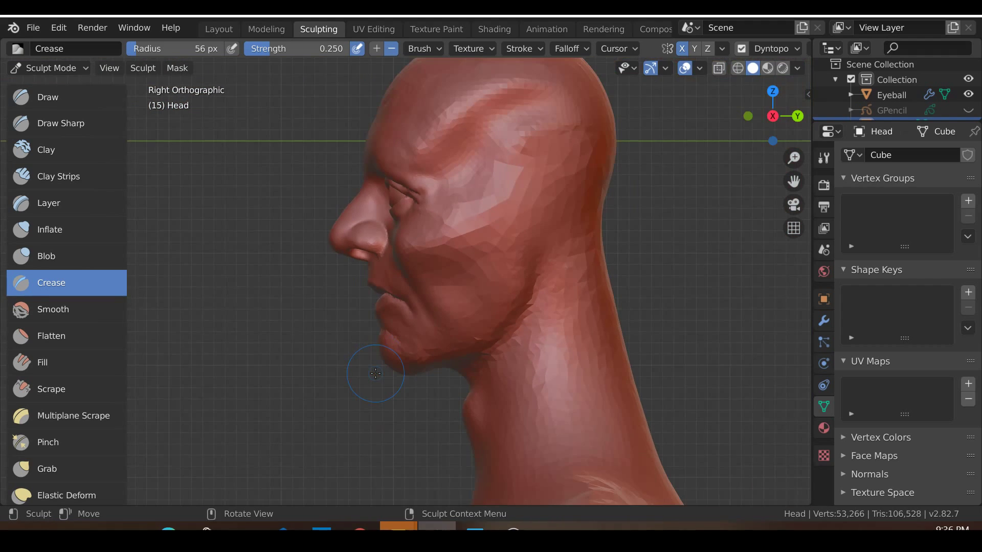
{"action": "scroll", "coordinate": [498, 436], "scroll_direction": "up", "scroll_amount": 2}
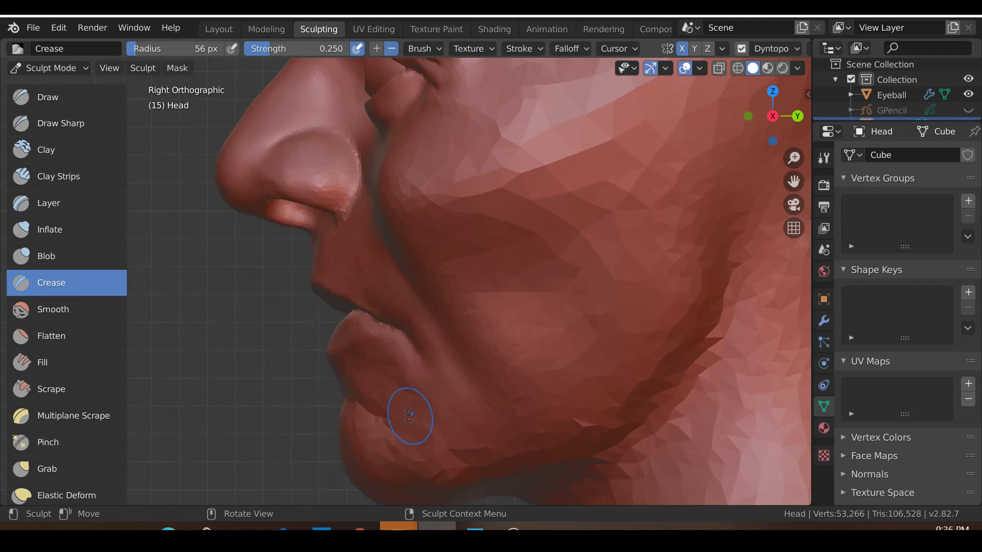
{"action": "scroll", "coordinate": [402, 413], "scroll_direction": "down", "scroll_amount": 3}
{"action": "middle_click_drag", "start_coordinate": [397, 412], "coordinate": [540, 412]}
{"action": "key", "text": "KP_Decimal"}
{"action": "scroll", "coordinate": [515, 385], "scroll_direction": "down", "scroll_amount": 3}
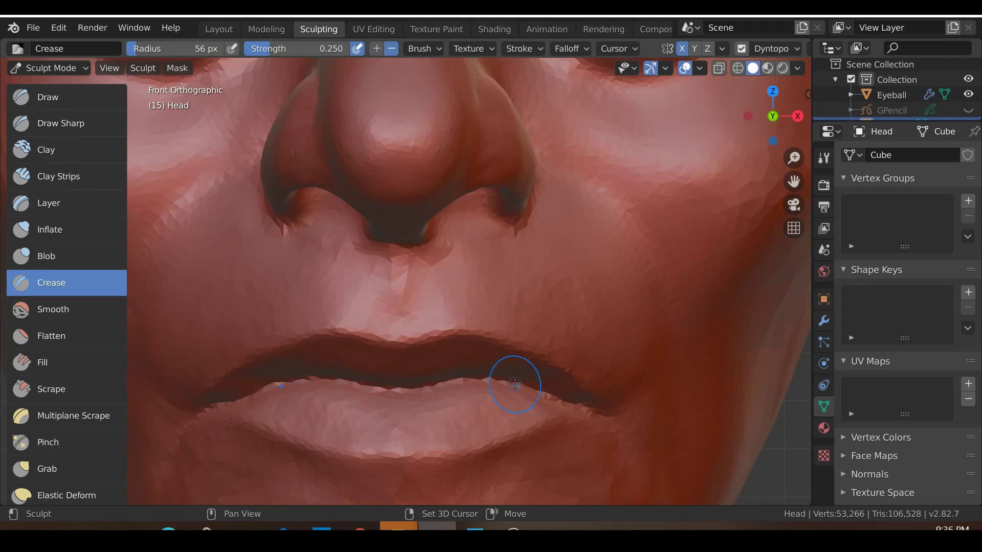
Step: Prepare the Clay Strips brush with a 76 px radius for sculpting the area between nose and upper lip
{"action": "middle_click_drag", "start_coordinate": [513, 379], "coordinate": [546, 399], "text": "shift"}
{"action": "key", "text": "KP_1"}
{"action": "scroll", "coordinate": [456, 268], "scroll_direction": "up", "scroll_amount": 3}
{"action": "left_click_drag", "start_coordinate": [457, 268], "coordinate": [449, 341]}
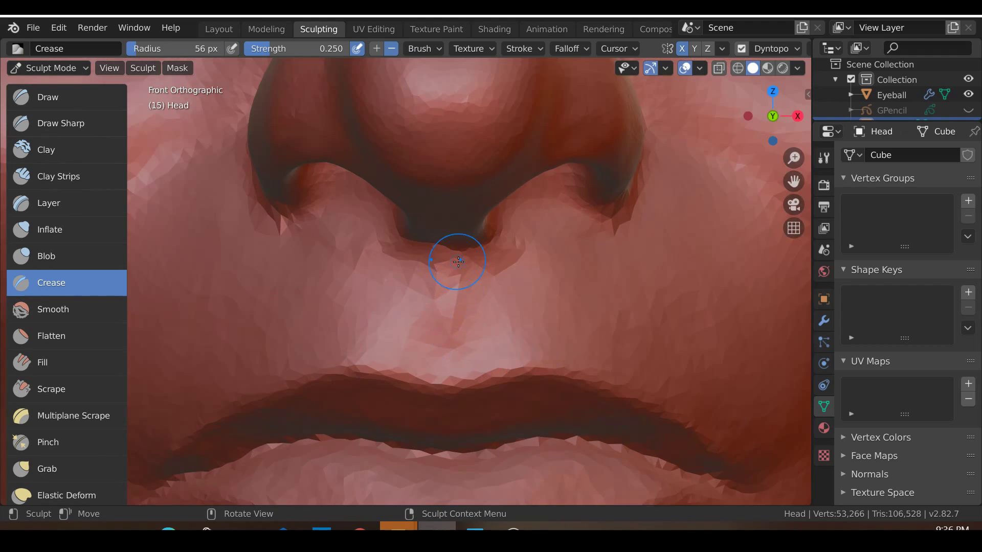
{"action": "left_click", "coordinate": [59, 177]}
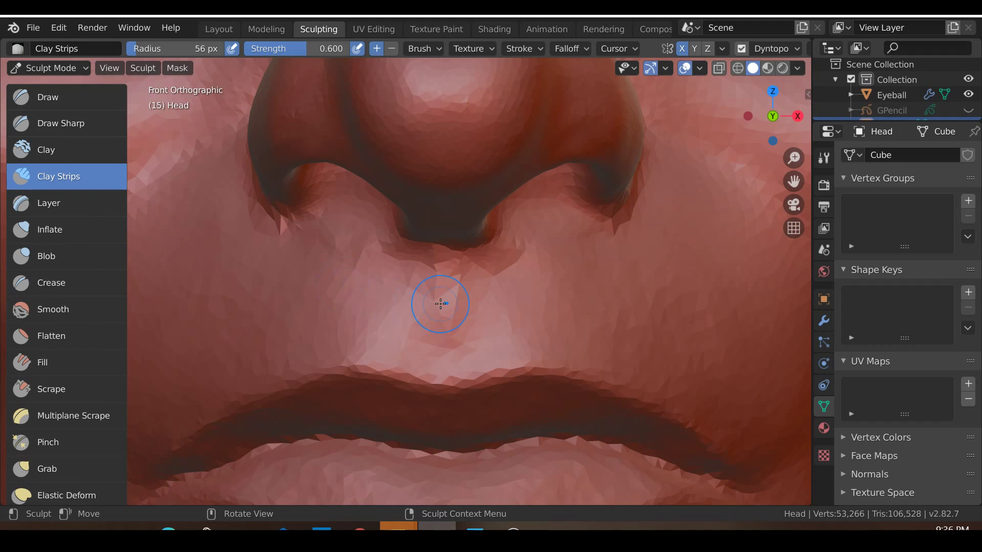
{"action": "middle_click_drag", "start_coordinate": [440, 304], "coordinate": [467, 345], "text": "shift"}
{"action": "scroll", "coordinate": [468, 345], "scroll_direction": "up", "scroll_amount": 1}
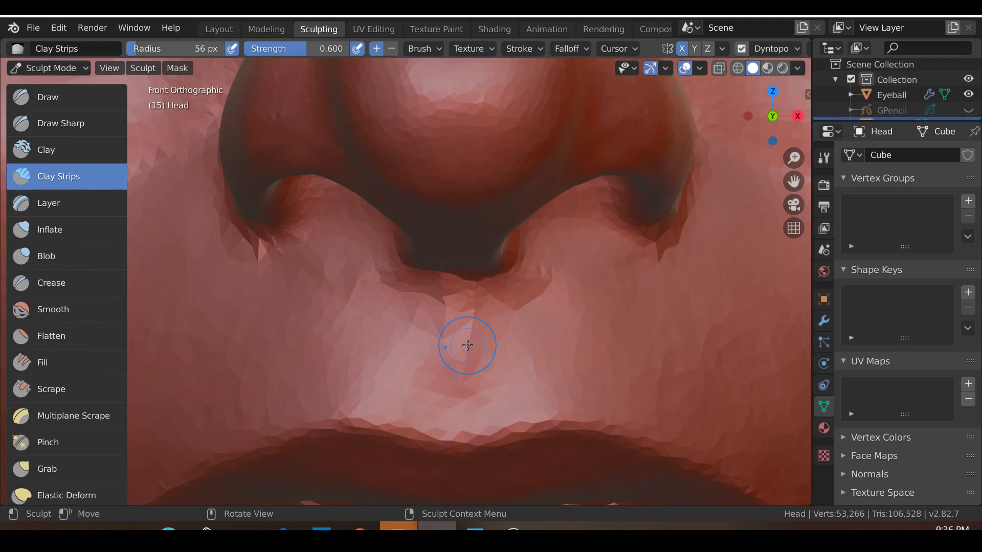
{"action": "key", "text": "f"}
{"action": "left_click", "coordinate": [467, 330]}
{"action": "mouse_move", "coordinate": [461, 294]}
{"action": "left_mouse_down"}
{"action": "mouse_move", "coordinate": [457, 327]}
{"action": "mouse_move", "coordinate": [478, 358]}
{"action": "mouse_move", "coordinate": [475, 389]}
{"action": "mouse_move", "coordinate": [456, 407]}
{"action": "mouse_move", "coordinate": [478, 404]}
{"action": "mouse_move", "coordinate": [445, 333]}
{"action": "mouse_move", "coordinate": [477, 369]}
{"action": "left_mouse_up"}
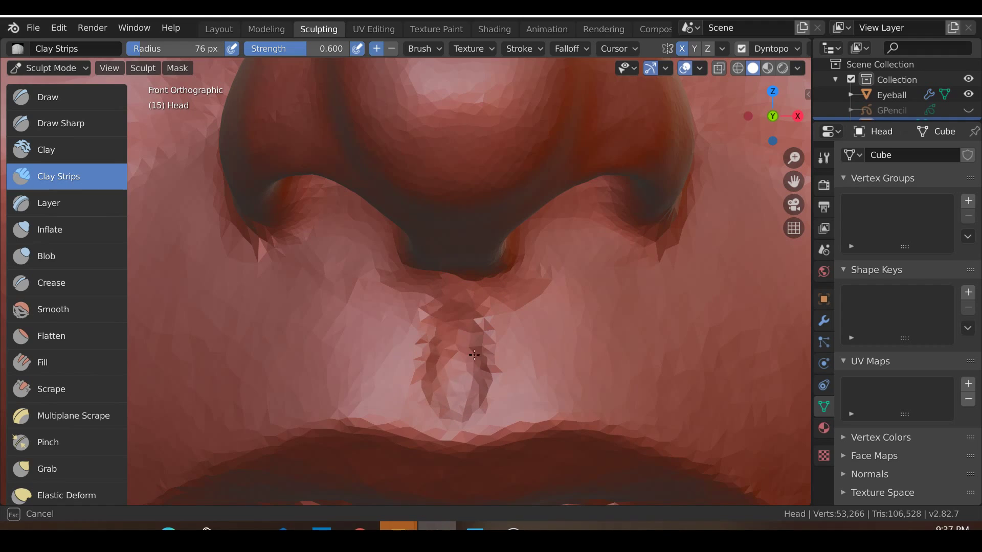
{"action": "left_click_drag", "start_coordinate": [483, 408], "coordinate": [465, 333]}
{"action": "key", "text": "ctrl+z"}
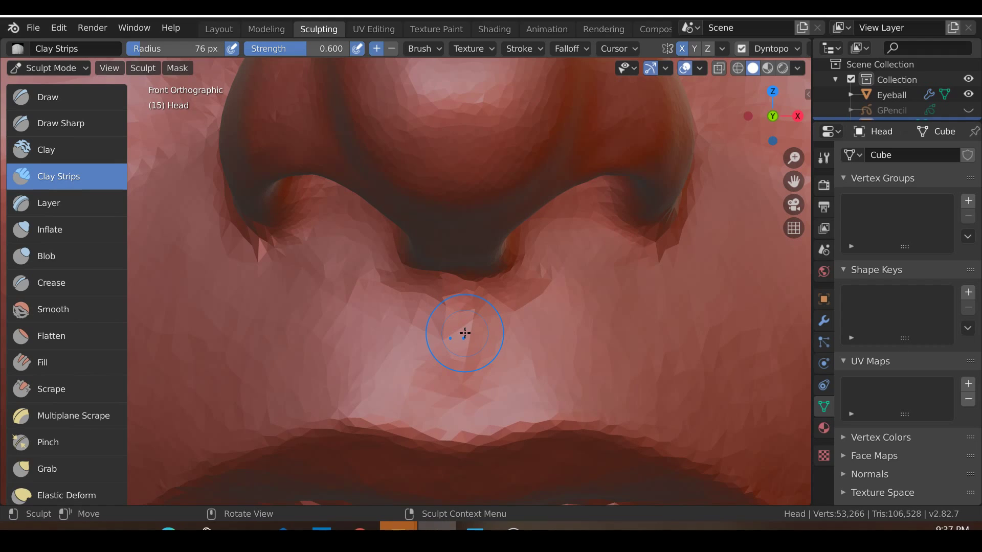
Step: Carve a vertical philtrum groove from the nose base down to the upper lip with the Clay Strips brush
{"action": "left_click_drag", "start_coordinate": [452, 311], "coordinate": [459, 301]}
{"action": "mouse_move", "coordinate": [448, 377]}
{"action": "left_mouse_down"}
{"action": "mouse_move", "coordinate": [452, 396]}
{"action": "mouse_move", "coordinate": [440, 353]}
{"action": "mouse_move", "coordinate": [460, 309]}
{"action": "left_mouse_up"}
{"action": "mouse_move", "coordinate": [443, 386]}
{"action": "left_mouse_down"}
{"action": "mouse_move", "coordinate": [456, 320]}
{"action": "mouse_move", "coordinate": [474, 381]}
{"action": "mouse_move", "coordinate": [458, 408]}
{"action": "mouse_move", "coordinate": [451, 371]}
{"action": "mouse_move", "coordinate": [462, 410]}
{"action": "left_mouse_up"}
{"action": "mouse_move", "coordinate": [463, 375]}
{"action": "left_mouse_down"}
{"action": "mouse_move", "coordinate": [483, 338]}
{"action": "mouse_move", "coordinate": [429, 358]}
{"action": "mouse_move", "coordinate": [466, 398]}
{"action": "left_mouse_up"}
{"action": "mouse_move", "coordinate": [463, 338]}
{"action": "left_mouse_down"}
{"action": "mouse_move", "coordinate": [466, 378]}
{"action": "mouse_move", "coordinate": [460, 366]}
{"action": "left_mouse_up"}
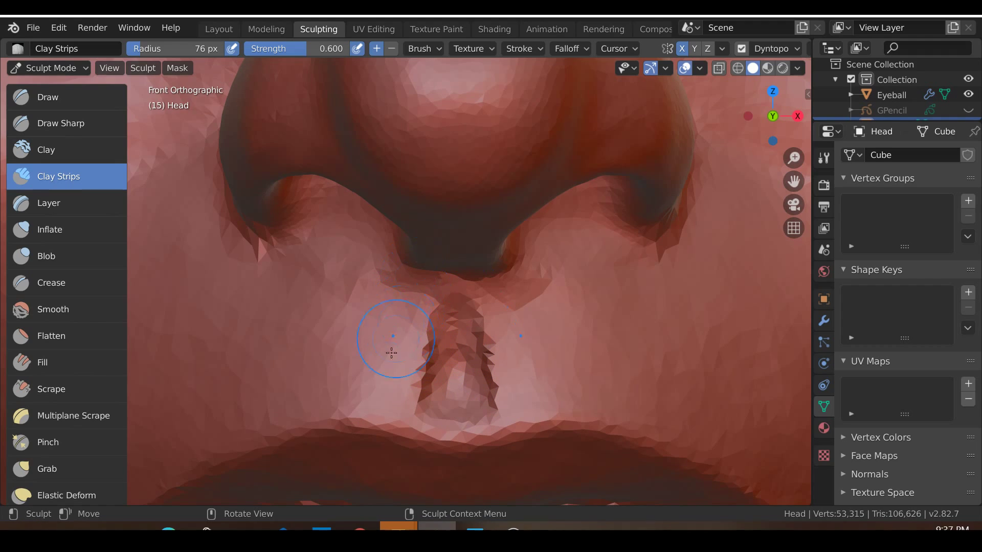
Step: Deepen and widen the philtrum groove towards the upper lip with subtracting Clay Strips strokes
{"action": "scroll", "coordinate": [383, 395], "scroll_direction": "down", "scroll_amount": 5}
{"action": "scroll", "coordinate": [383, 396], "scroll_direction": "up", "scroll_amount": 5}
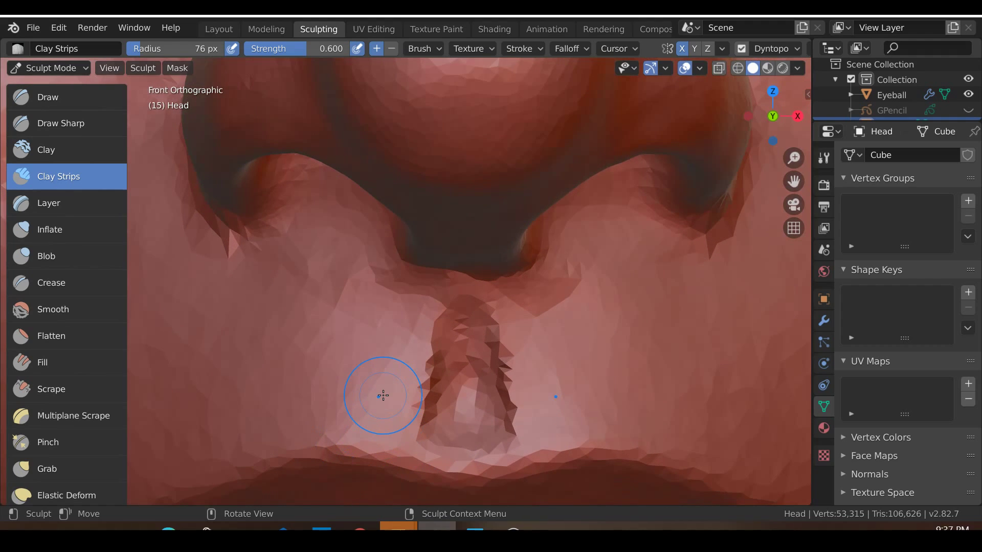
{"action": "left_click_drag", "start_coordinate": [444, 313], "coordinate": [450, 305], "text": "ctrl"}
{"action": "mouse_move", "coordinate": [447, 341]}
{"action": "left_mouse_down", "text": "ctrl"}
{"action": "mouse_move", "coordinate": [444, 334]}
{"action": "mouse_move", "coordinate": [432, 420]}
{"action": "mouse_move", "coordinate": [464, 369]}
{"action": "mouse_move", "coordinate": [515, 424]}
{"action": "mouse_move", "coordinate": [495, 316]}
{"action": "left_mouse_up", "text": "ctrl"}
{"action": "mouse_move", "coordinate": [460, 388]}
{"action": "left_mouse_down"}
{"action": "mouse_move", "coordinate": [466, 356]}
{"action": "mouse_move", "coordinate": [468, 431]}
{"action": "mouse_move", "coordinate": [450, 407]}
{"action": "mouse_move", "coordinate": [459, 395]}
{"action": "left_mouse_up"}
Step: Soften the walls and upper end of the philtrum groove with the Smooth brush at 0.426 strength
{"action": "key", "text": "s"}
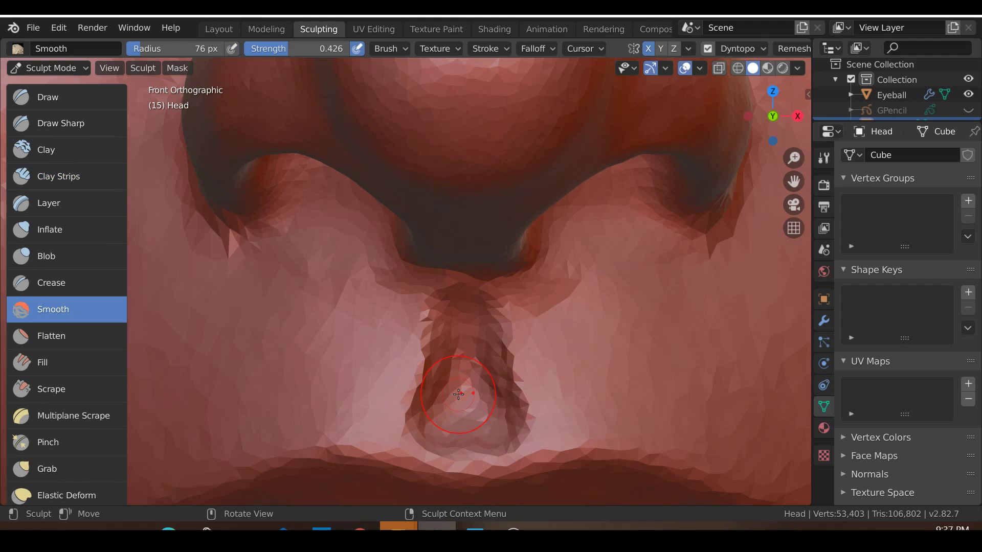
{"action": "mouse_move", "coordinate": [435, 300]}
{"action": "left_mouse_down"}
{"action": "mouse_move", "coordinate": [416, 388]}
{"action": "mouse_move", "coordinate": [435, 445]}
{"action": "mouse_move", "coordinate": [518, 343]}
{"action": "left_mouse_up"}
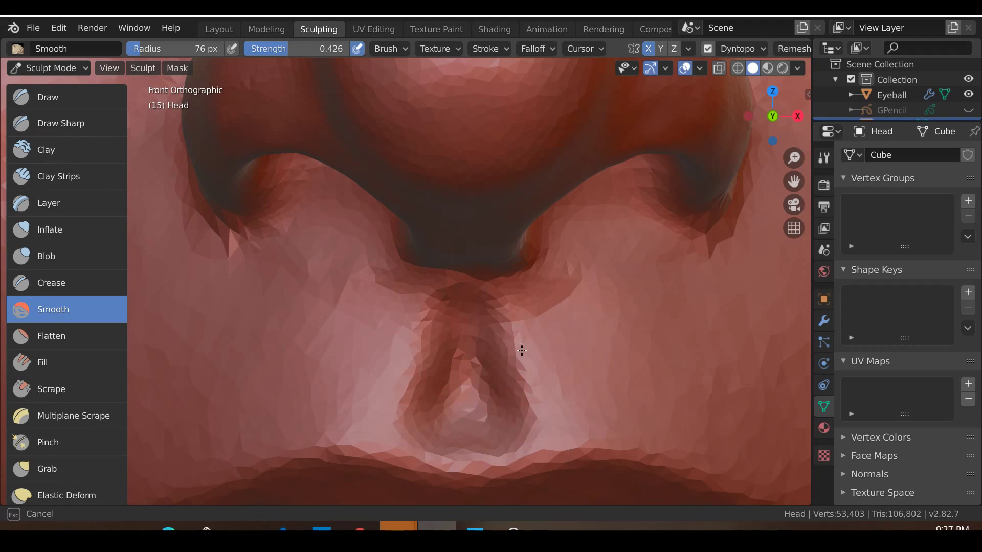
{"action": "mouse_move", "coordinate": [458, 318]}
{"action": "left_mouse_down"}
{"action": "mouse_move", "coordinate": [440, 303]}
{"action": "mouse_move", "coordinate": [403, 303]}
{"action": "left_mouse_up"}
{"action": "scroll", "coordinate": [403, 303], "scroll_direction": "down", "scroll_amount": 7}
{"action": "scroll", "coordinate": [405, 406], "scroll_direction": "up", "scroll_amount": 7}
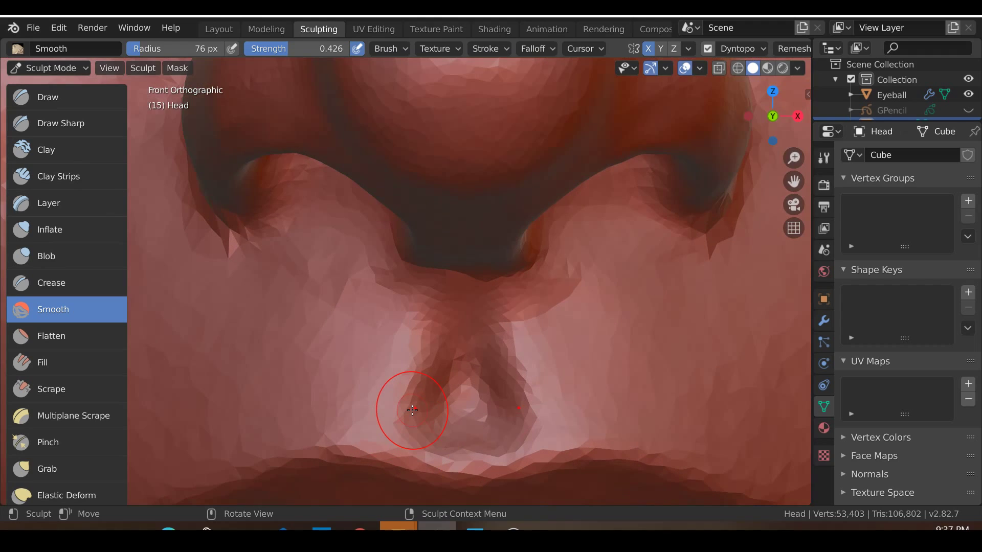
{"action": "scroll", "coordinate": [412, 410], "scroll_direction": "up", "scroll_amount": 1}
{"action": "scroll", "coordinate": [412, 410], "scroll_direction": "down", "scroll_amount": 2}
{"action": "scroll", "coordinate": [392, 326], "scroll_direction": "up", "scroll_amount": 2}
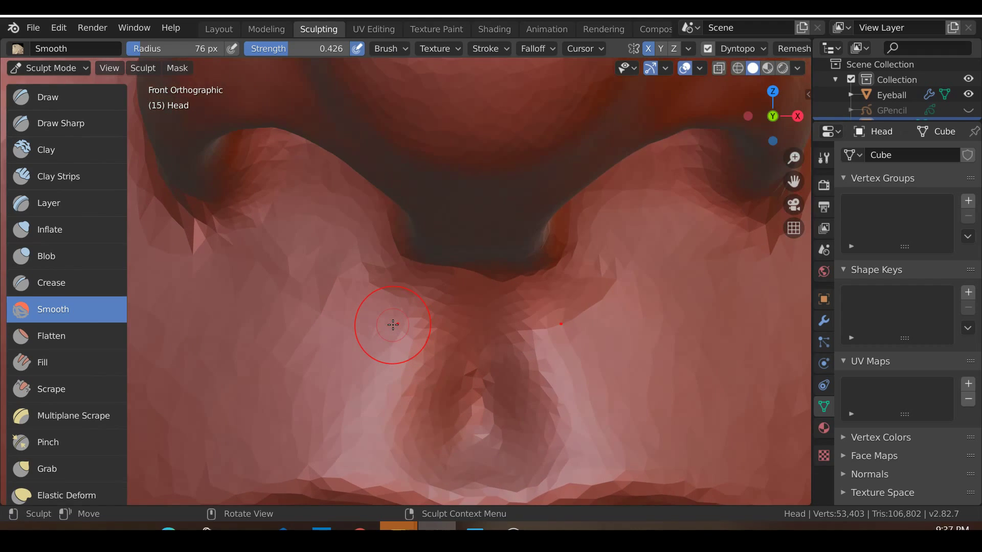
Step: Recarve the upper and middle part of the philtrum with Clay Strips and smooth its edges
{"action": "left_click", "coordinate": [71, 173]}
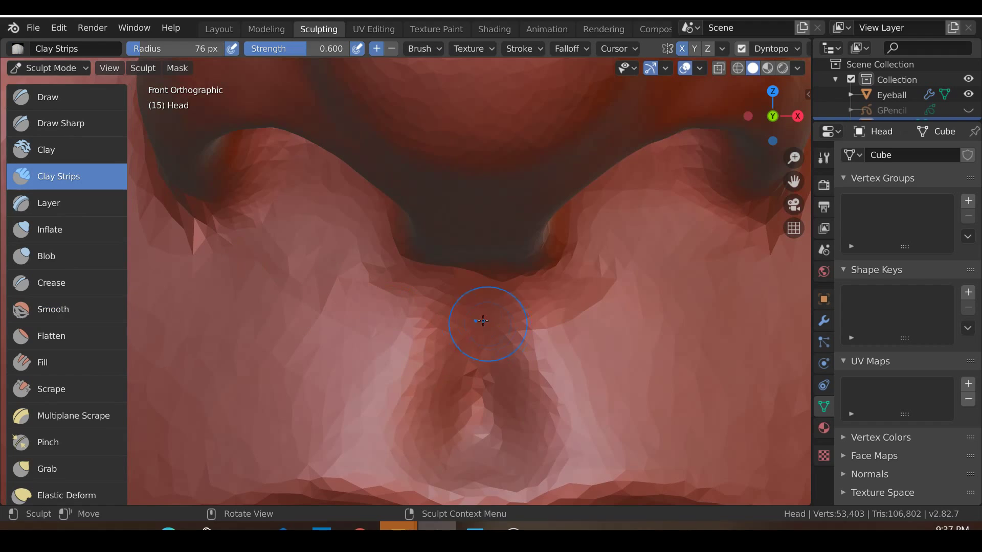
{"action": "mouse_move", "coordinate": [453, 338]}
{"action": "left_mouse_down"}
{"action": "mouse_move", "coordinate": [469, 308]}
{"action": "mouse_move", "coordinate": [501, 301]}
{"action": "left_mouse_up"}
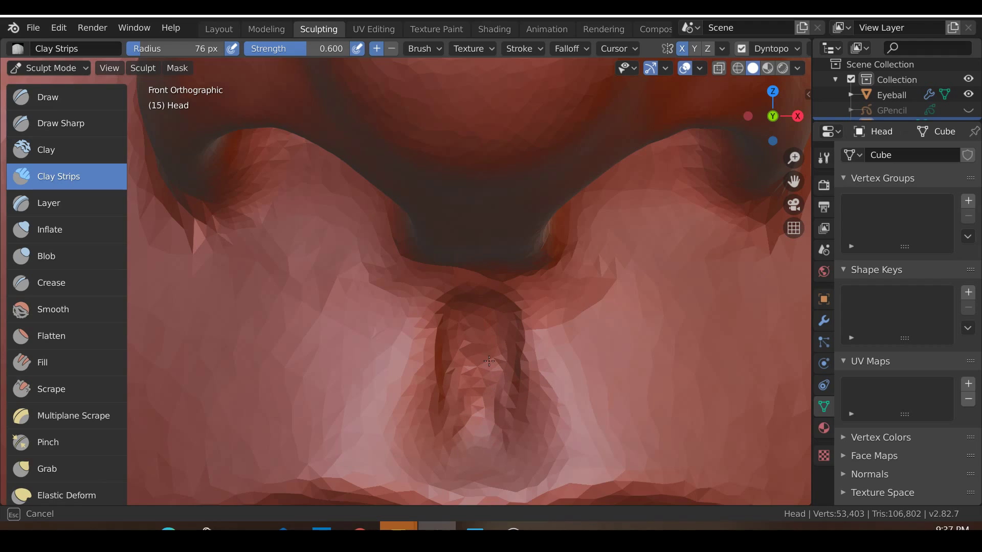
{"action": "mouse_move", "coordinate": [454, 371]}
{"action": "left_mouse_down"}
{"action": "mouse_move", "coordinate": [436, 404]}
{"action": "mouse_move", "coordinate": [438, 435]}
{"action": "mouse_move", "coordinate": [449, 411]}
{"action": "mouse_move", "coordinate": [431, 348]}
{"action": "mouse_move", "coordinate": [426, 402]}
{"action": "left_mouse_up"}
{"action": "key", "text": "s"}
{"action": "scroll", "coordinate": [448, 410], "scroll_direction": "down", "scroll_amount": 1}
{"action": "mouse_move", "coordinate": [425, 363]}
{"action": "left_mouse_down"}
{"action": "mouse_move", "coordinate": [442, 303]}
{"action": "mouse_move", "coordinate": [405, 371]}
{"action": "left_mouse_up"}
Step: Widen the upper part of the philtrum just beneath the nose with the Clay Strips brush
{"action": "scroll", "coordinate": [406, 371], "scroll_direction": "down", "scroll_amount": 6}
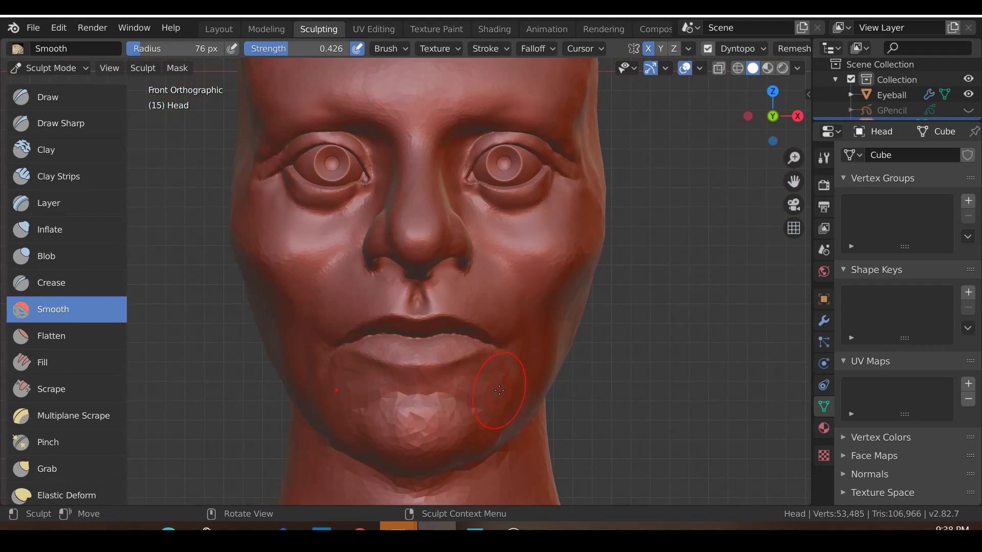
{"action": "scroll", "coordinate": [476, 364], "scroll_direction": "up", "scroll_amount": 6}
{"action": "scroll", "coordinate": [470, 352], "scroll_direction": "down", "scroll_amount": 5}
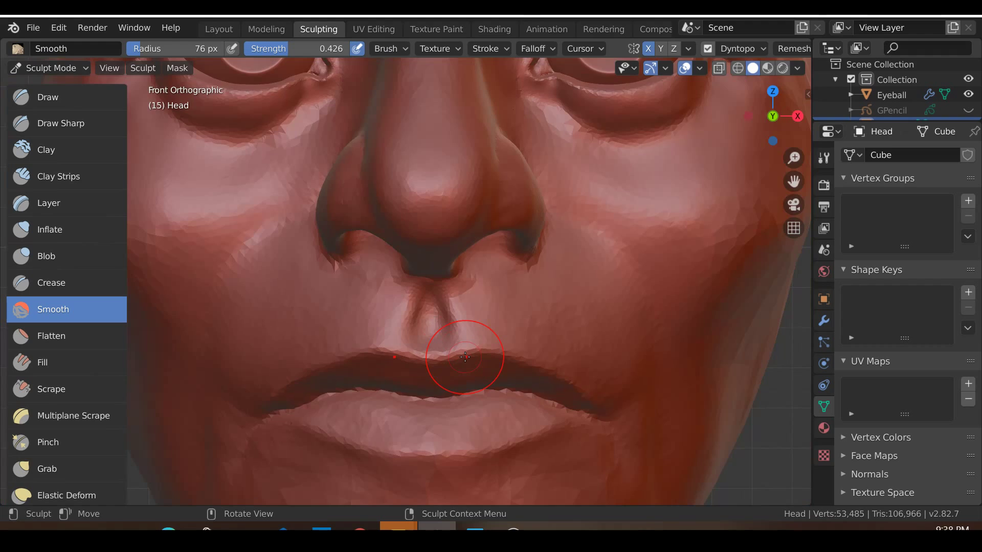
{"action": "scroll", "coordinate": [491, 383], "scroll_direction": "up", "scroll_amount": 8}
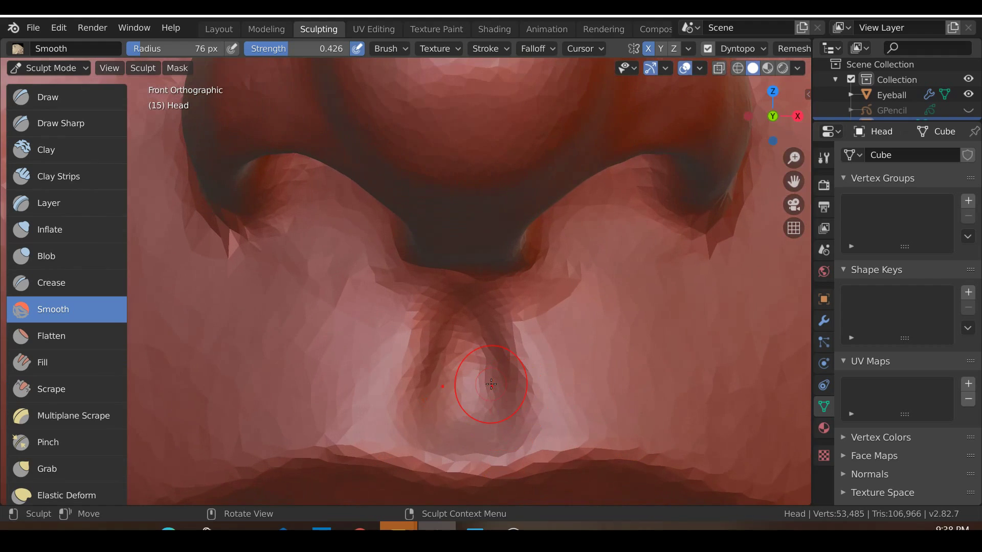
{"action": "scroll", "coordinate": [508, 362], "scroll_direction": "down", "scroll_amount": 8}
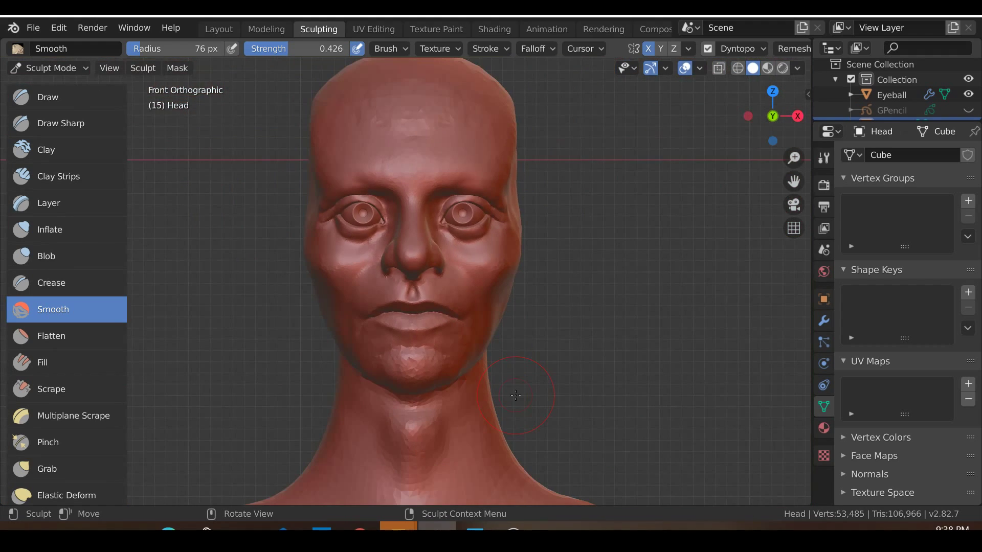
{"action": "scroll", "coordinate": [516, 394], "scroll_direction": "up", "scroll_amount": 8}
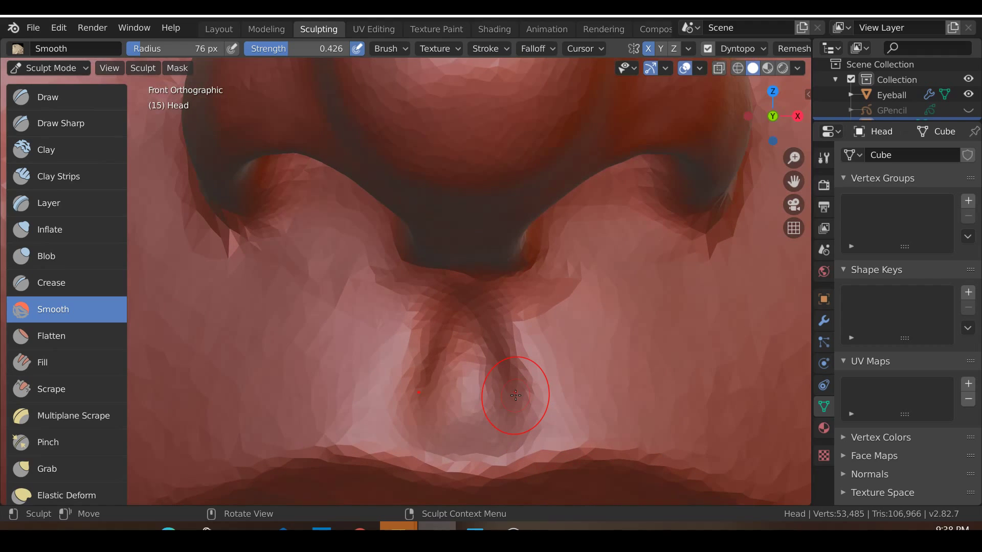
{"action": "left_click", "coordinate": [62, 176]}
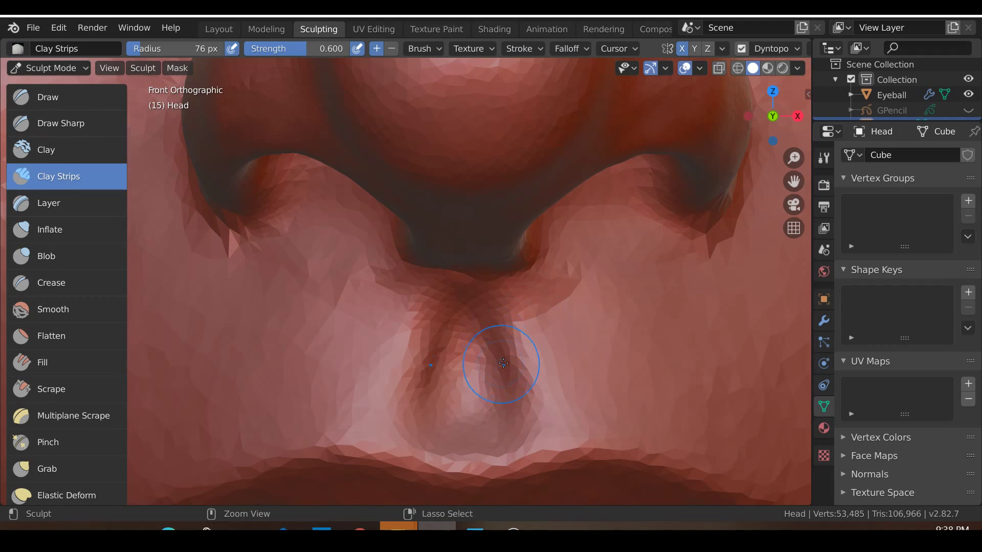
{"action": "left_click_drag", "start_coordinate": [507, 301], "coordinate": [506, 359]}
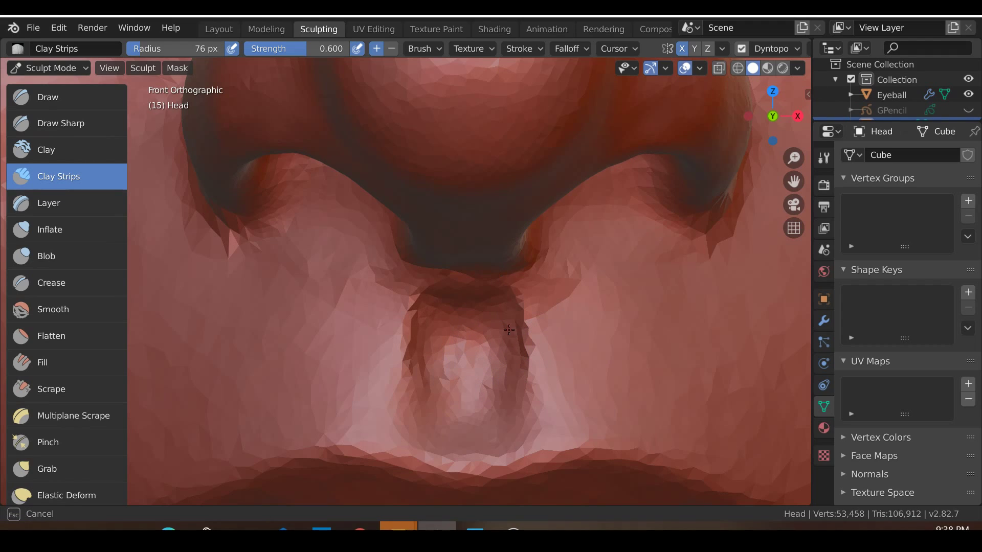
{"action": "mouse_move", "coordinate": [471, 347]}
{"action": "left_mouse_down"}
{"action": "mouse_move", "coordinate": [457, 374]}
{"action": "mouse_move", "coordinate": [416, 296]}
{"action": "left_mouse_up"}
Step: Smooth the widened philtrum and check it against the whole face
{"action": "key", "text": "shift+s"}
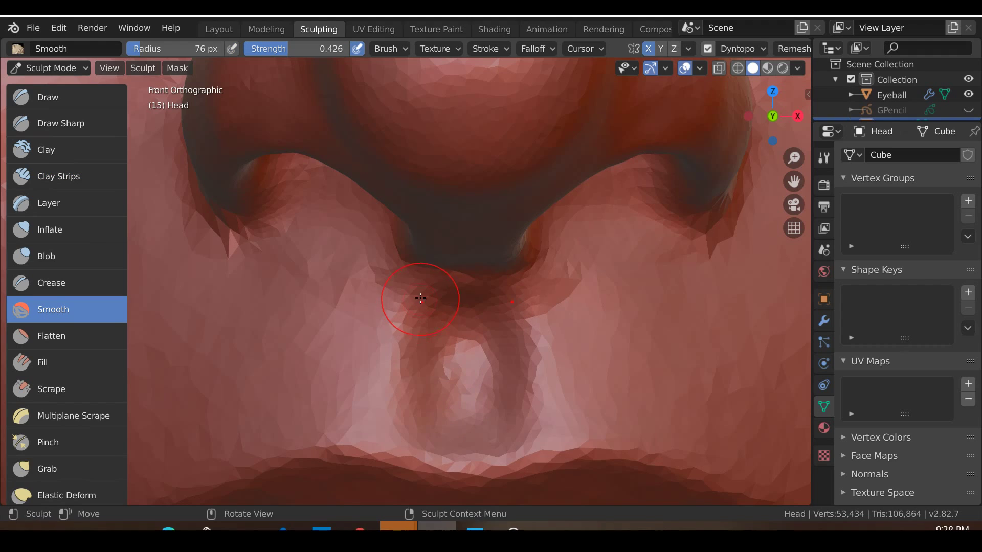
{"action": "middle_click_drag", "start_coordinate": [401, 336], "coordinate": [428, 333]}
{"action": "scroll", "coordinate": [404, 283], "scroll_direction": "down", "scroll_amount": 6}
{"action": "scroll", "coordinate": [428, 333], "scroll_direction": "down", "scroll_amount": 4}
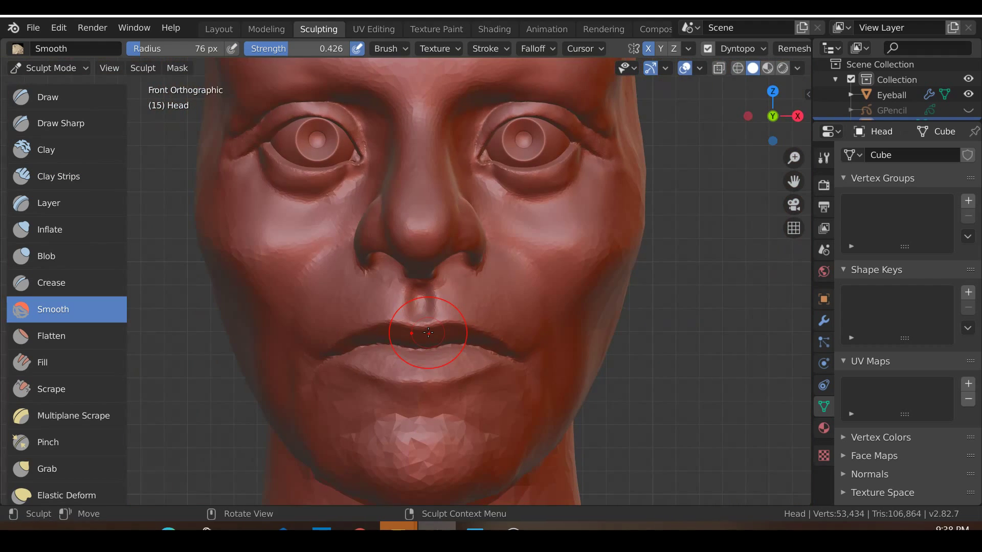
Step: Rework the top of the philtrum directly beneath the nose with the Clay Strips brush at 0.600 strength
{"action": "scroll", "coordinate": [429, 333], "scroll_direction": "up", "scroll_amount": 4}
{"action": "middle_click_drag", "start_coordinate": [428, 333], "coordinate": [411, 311]}
{"action": "scroll", "coordinate": [411, 310], "scroll_direction": "up", "scroll_amount": 6}
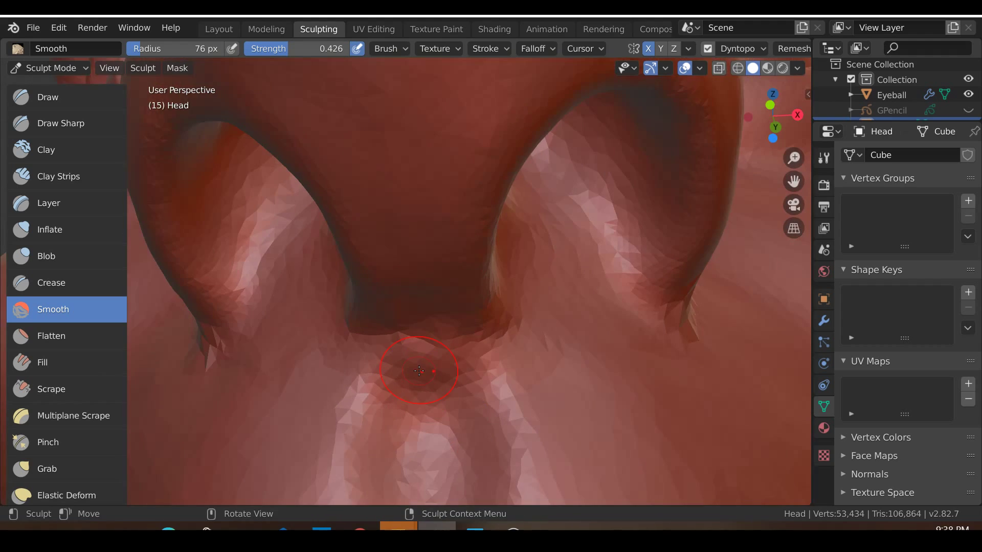
{"action": "left_click", "coordinate": [56, 177]}
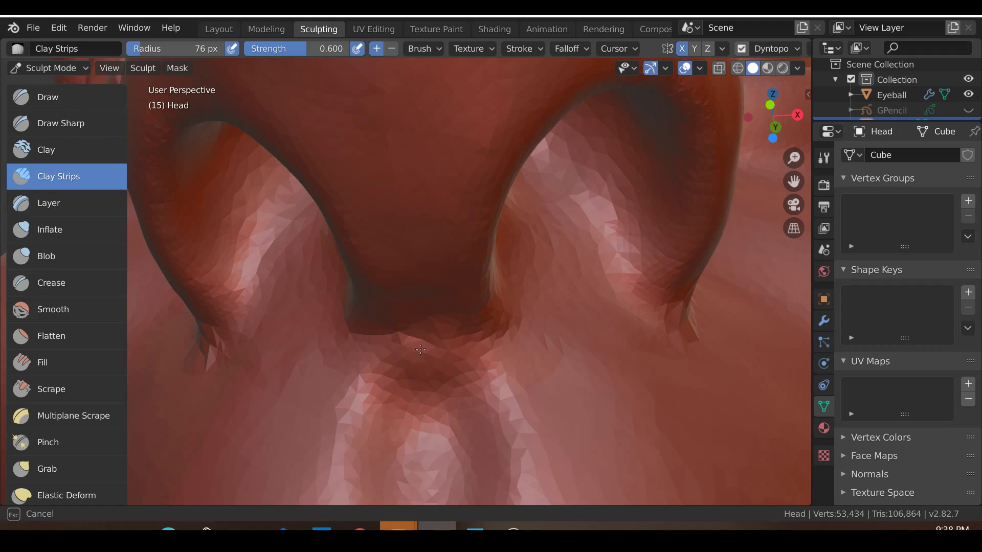
{"action": "mouse_move", "coordinate": [408, 365]}
{"action": "left_mouse_down"}
{"action": "mouse_move", "coordinate": [392, 394]}
{"action": "mouse_move", "coordinate": [417, 388]}
{"action": "mouse_move", "coordinate": [415, 352]}
{"action": "left_mouse_up"}
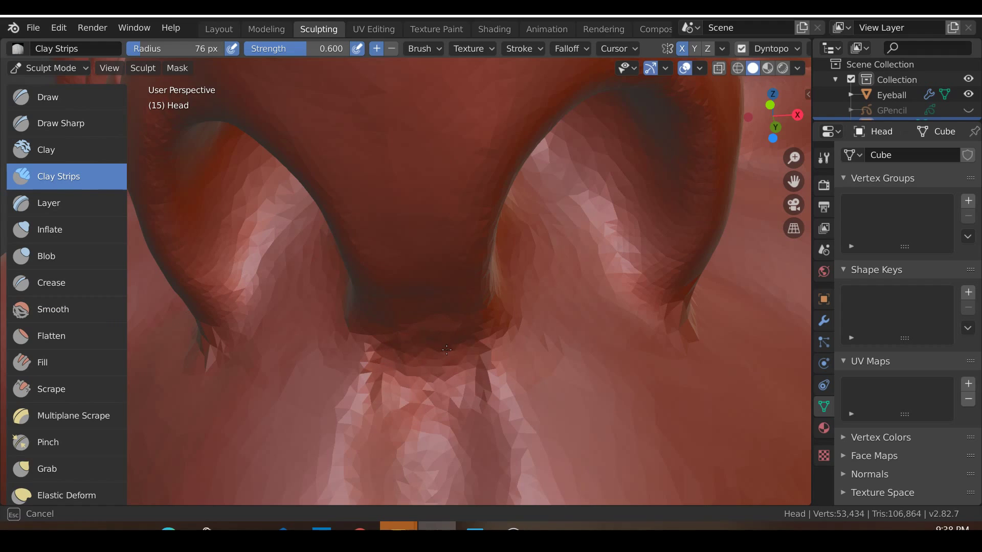
{"action": "mouse_move", "coordinate": [422, 394]}
{"action": "left_mouse_down"}
{"action": "mouse_move", "coordinate": [381, 398]}
{"action": "mouse_move", "coordinate": [392, 381]}
{"action": "left_mouse_up"}
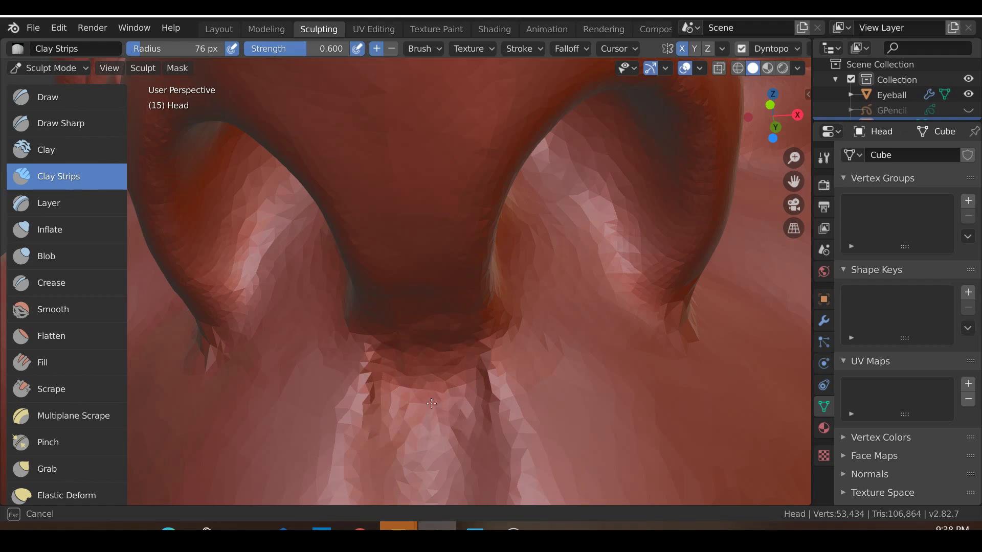
Step: Soften the reworked top of the philtrum with the Smooth brush at 0.426 strength
{"action": "key", "text": "shift+s"}
{"action": "mouse_move", "coordinate": [429, 450]}
{"action": "left_mouse_down"}
{"action": "mouse_move", "coordinate": [402, 417]}
{"action": "mouse_move", "coordinate": [378, 357]}
{"action": "mouse_move", "coordinate": [405, 419]}
{"action": "mouse_move", "coordinate": [390, 483]}
{"action": "left_mouse_up"}
{"action": "scroll", "coordinate": [390, 476], "scroll_direction": "down", "scroll_amount": 5}
{"action": "scroll", "coordinate": [390, 473], "scroll_direction": "up", "scroll_amount": 5}
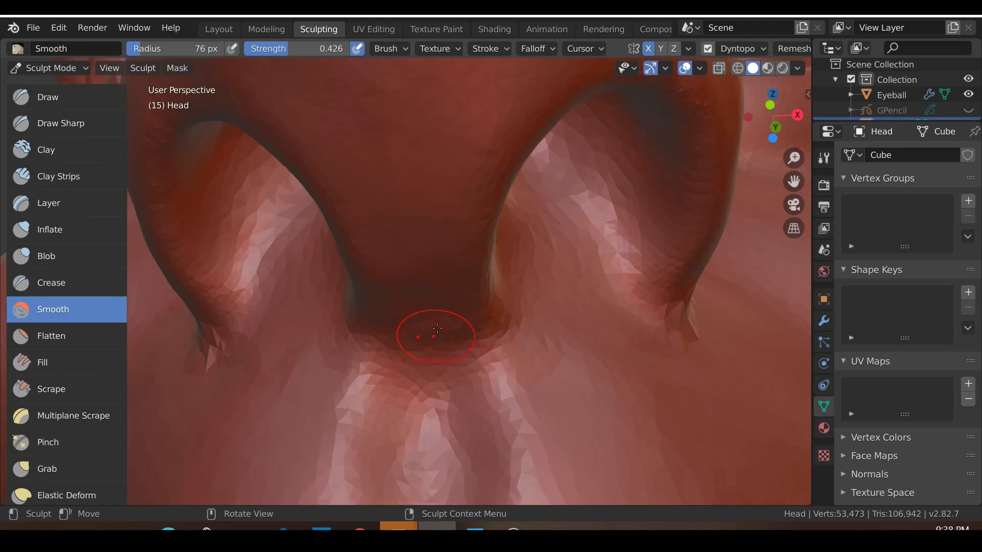
Step: Examine the philtrum from the front, both close up and in proportion to the whole face
{"action": "scroll", "coordinate": [441, 387], "scroll_direction": "down", "scroll_amount": 4}
{"action": "scroll", "coordinate": [440, 388], "scroll_direction": "down", "scroll_amount": 4}
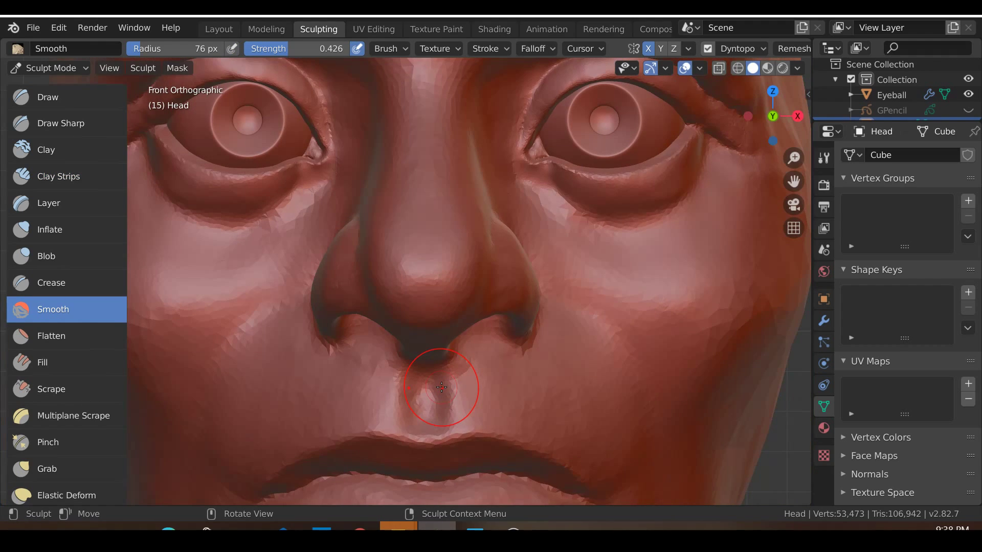
{"action": "key", "text": "KP_1"}
{"action": "scroll", "coordinate": [663, 407], "scroll_direction": "up", "scroll_amount": 6}
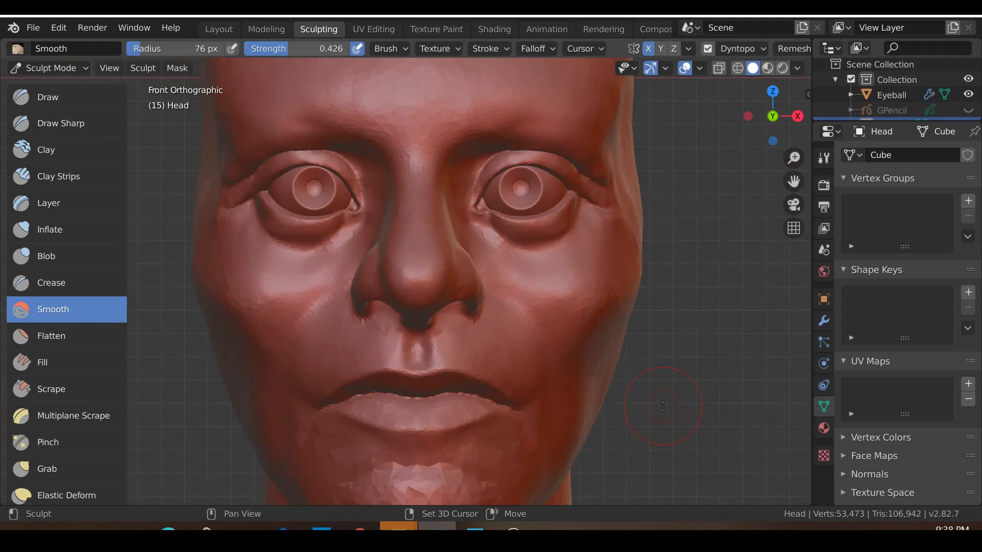
{"action": "scroll", "coordinate": [443, 357], "scroll_direction": "up", "scroll_amount": 4}
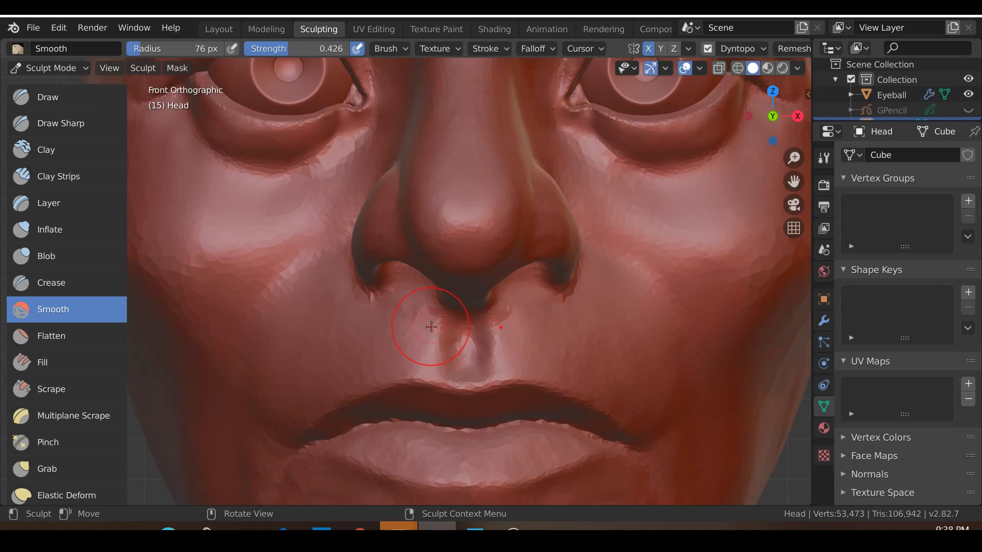
{"action": "scroll", "coordinate": [499, 333], "scroll_direction": "up", "scroll_amount": 3}
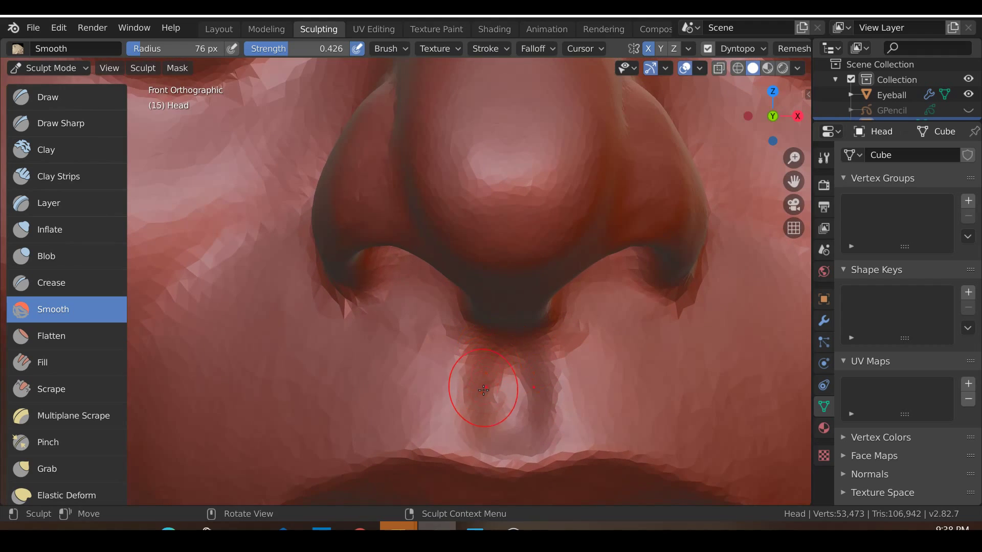
{"action": "scroll", "coordinate": [504, 309], "scroll_direction": "down", "scroll_amount": 5}
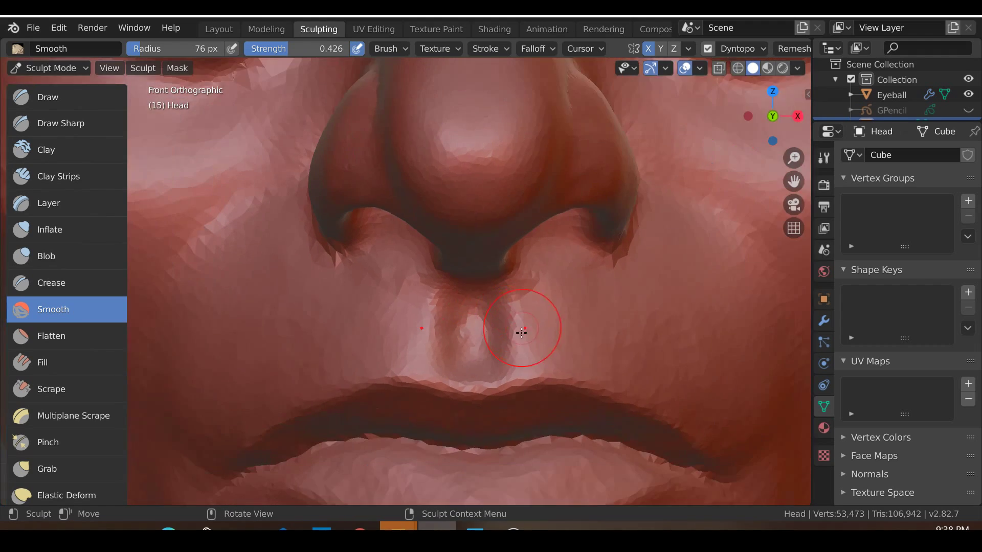
{"action": "scroll", "coordinate": [467, 340], "scroll_direction": "up", "scroll_amount": 4}
{"action": "scroll", "coordinate": [474, 352], "scroll_direction": "down", "scroll_amount": 6}
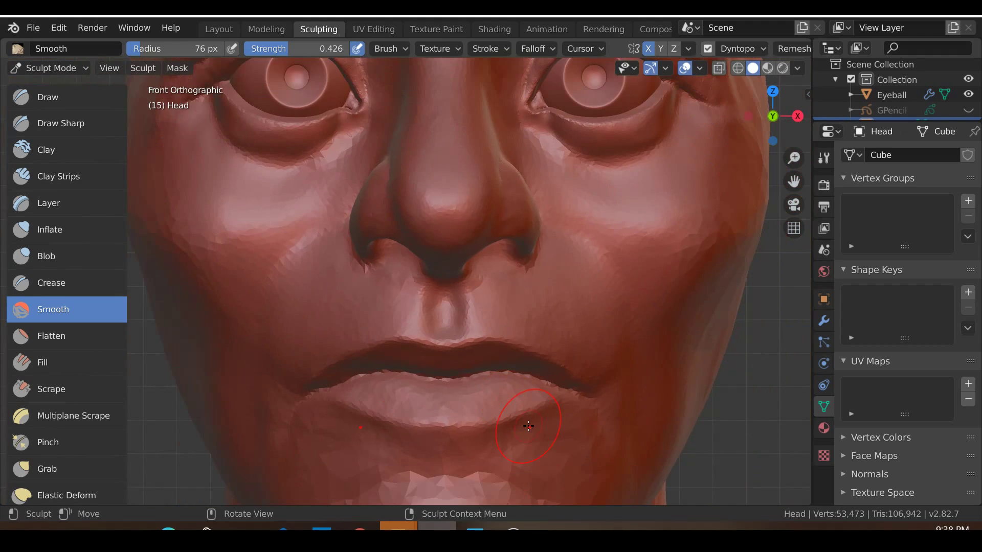
Step: Flatten the area between the nostril, the upper lip and the mouth corner with the Scrape brush at 1.000 strength
{"action": "mouse_move", "coordinate": [528, 426]}
{"action": "middle_mouse_down"}
{"action": "mouse_move", "coordinate": [403, 406]}
{"action": "mouse_move", "coordinate": [494, 397]}
{"action": "mouse_move", "coordinate": [421, 409]}
{"action": "mouse_move", "coordinate": [463, 382]}
{"action": "mouse_move", "coordinate": [480, 324]}
{"action": "mouse_move", "coordinate": [547, 412]}
{"action": "middle_mouse_up"}
{"action": "left_click", "coordinate": [56, 387]}
{"action": "scroll", "coordinate": [458, 387], "scroll_direction": "up", "scroll_amount": 5}
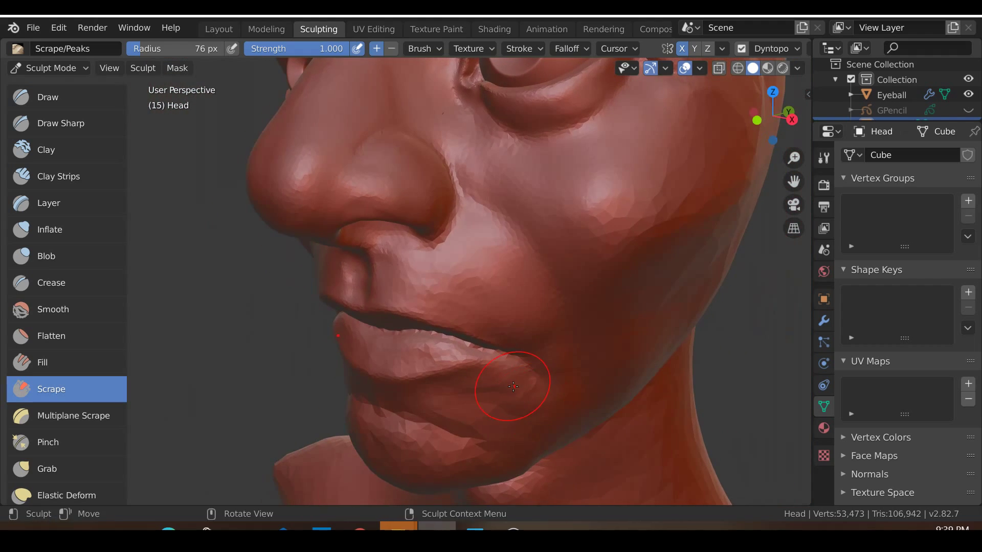
{"action": "scroll", "coordinate": [486, 377], "scroll_direction": "up", "scroll_amount": 4}
{"action": "left_click_drag", "start_coordinate": [410, 294], "coordinate": [567, 343]}
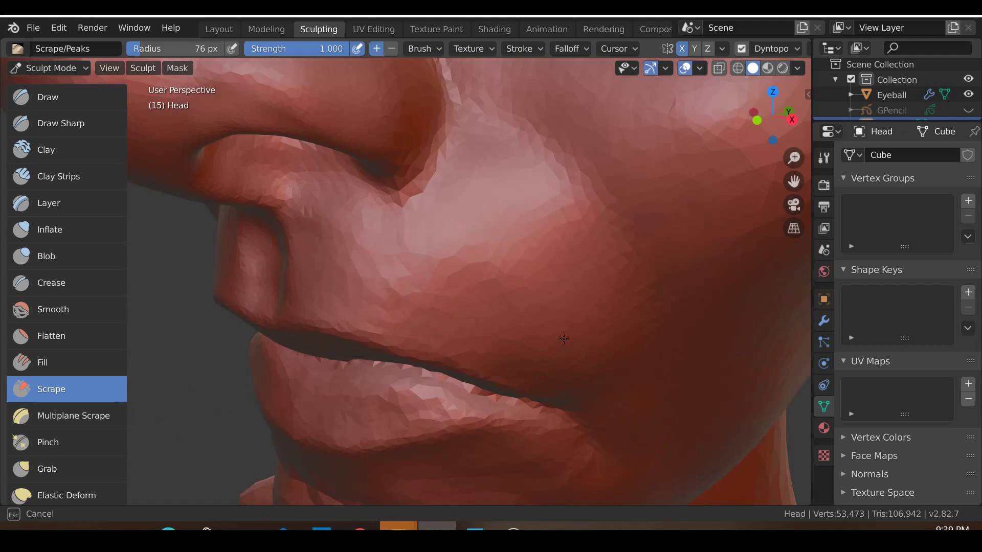
{"action": "left_click_drag", "start_coordinate": [535, 286], "coordinate": [517, 259]}
{"action": "mouse_move", "coordinate": [518, 259]}
{"action": "middle_mouse_down"}
{"action": "mouse_move", "coordinate": [394, 266]}
{"action": "mouse_move", "coordinate": [537, 329]}
{"action": "mouse_move", "coordinate": [485, 326]}
{"action": "mouse_move", "coordinate": [498, 371]}
{"action": "middle_mouse_up"}
{"action": "left_click_drag", "start_coordinate": [498, 371], "coordinate": [503, 375]}
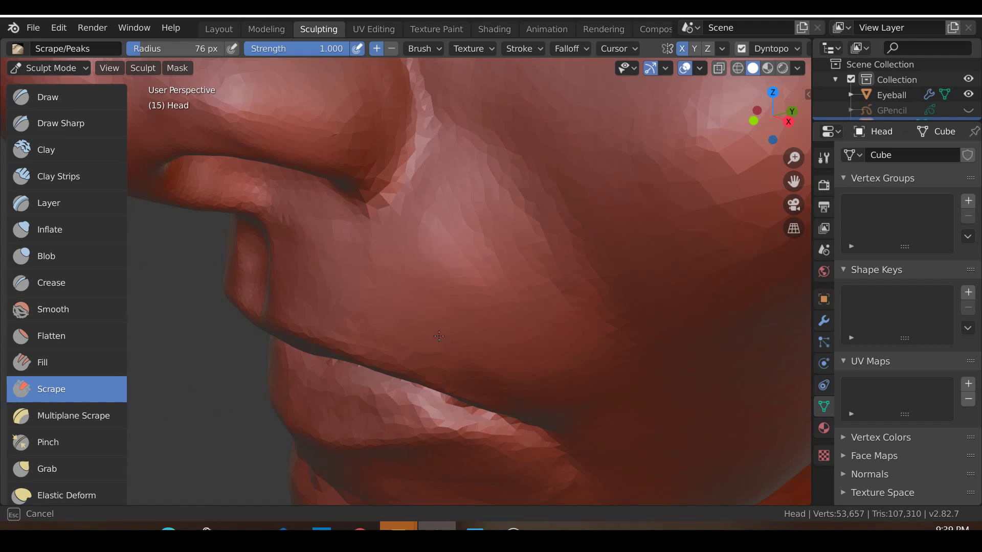
{"action": "left_click_drag", "start_coordinate": [347, 264], "coordinate": [426, 269]}
{"action": "mouse_move", "coordinate": [543, 310]}
{"action": "left_mouse_down"}
{"action": "mouse_move", "coordinate": [481, 241]}
{"action": "mouse_move", "coordinate": [518, 331]}
{"action": "left_mouse_up"}
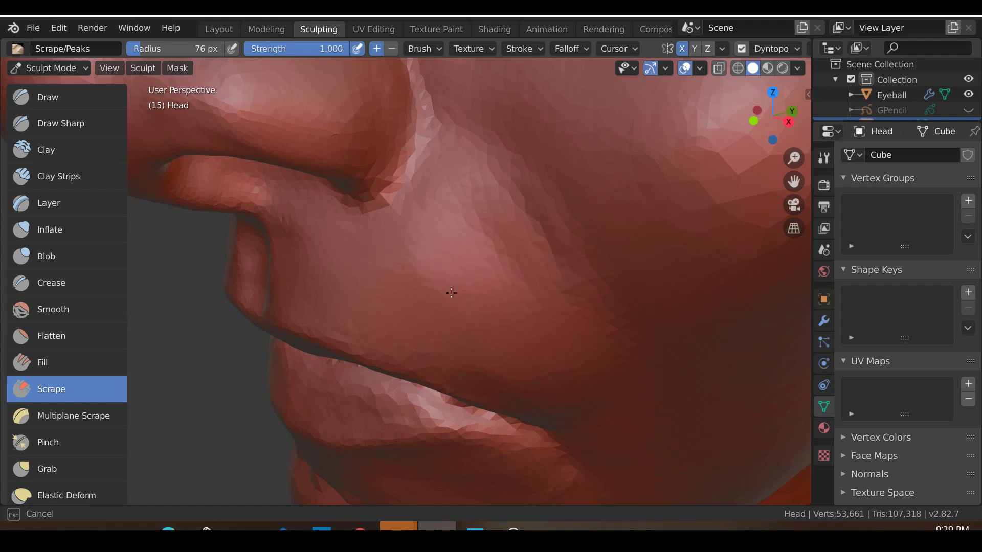
{"action": "left_click_drag", "start_coordinate": [423, 260], "coordinate": [446, 172]}
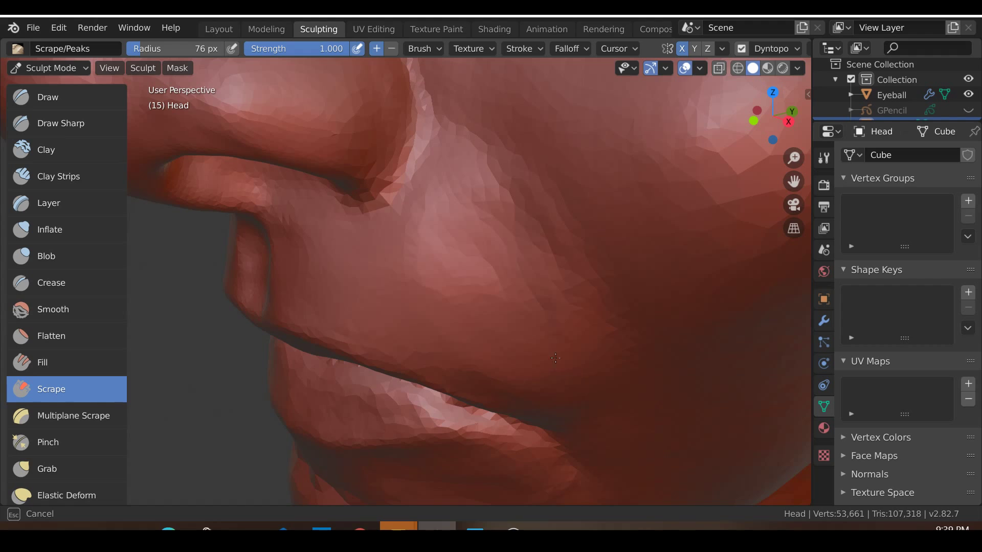
Step: Scrape the cheek surface just above and beside the mouth corner and soften it with the Smooth brush
{"action": "scroll", "coordinate": [434, 262], "scroll_direction": "down", "scroll_amount": 2}
{"action": "mouse_move", "coordinate": [433, 263]}
{"action": "middle_mouse_down"}
{"action": "mouse_move", "coordinate": [562, 276]}
{"action": "mouse_move", "coordinate": [501, 234]}
{"action": "mouse_move", "coordinate": [499, 217]}
{"action": "mouse_move", "coordinate": [486, 232]}
{"action": "middle_mouse_up"}
{"action": "scroll", "coordinate": [486, 232], "scroll_direction": "up", "scroll_amount": 1}
{"action": "mouse_move", "coordinate": [452, 235]}
{"action": "left_mouse_down"}
{"action": "mouse_move", "coordinate": [506, 273]}
{"action": "mouse_move", "coordinate": [485, 234]}
{"action": "mouse_move", "coordinate": [584, 306]}
{"action": "left_mouse_up"}
{"action": "scroll", "coordinate": [478, 232], "scroll_direction": "up", "scroll_amount": 1}
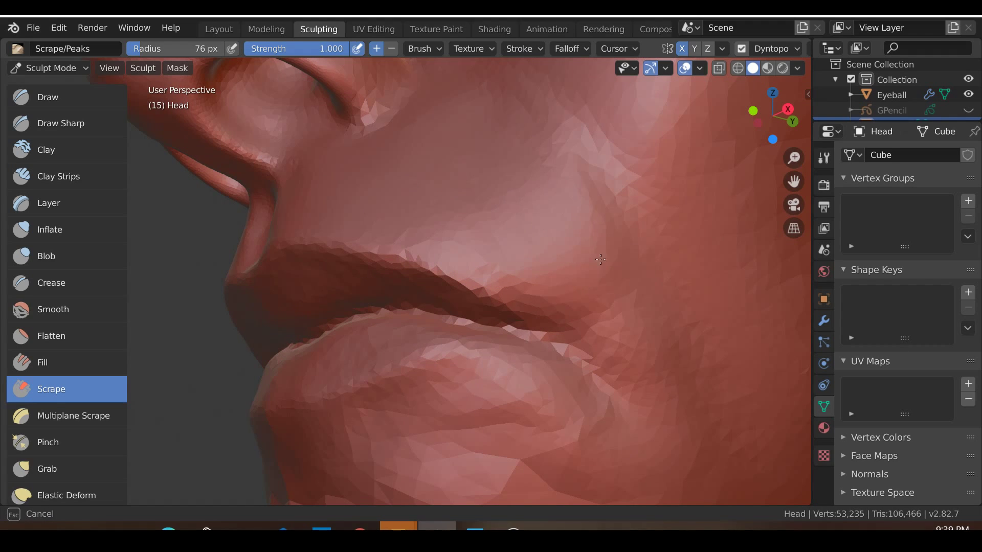
{"action": "left_click_drag", "start_coordinate": [602, 263], "coordinate": [598, 260]}
{"action": "middle_click_drag", "start_coordinate": [599, 260], "coordinate": [570, 286]}
{"action": "left_click_drag", "start_coordinate": [563, 191], "coordinate": [543, 176], "text": "shift"}
{"action": "middle_click_drag", "start_coordinate": [531, 184], "coordinate": [491, 320]}
{"action": "key", "text": "KP_1"}
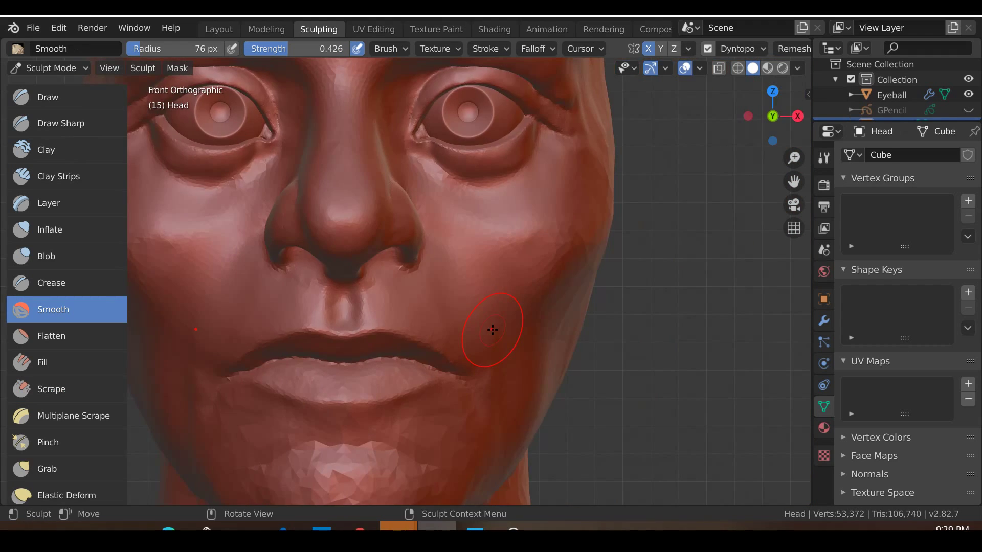
Step: Try carving a nasolabial fold from the nostril wing past the mouth corner with the Crease brush at 76 px radius
{"action": "key", "text": "shift+c"}
{"action": "mouse_move", "coordinate": [585, 339]}
{"action": "middle_mouse_down"}
{"action": "mouse_move", "coordinate": [555, 312]}
{"action": "mouse_move", "coordinate": [504, 344]}
{"action": "middle_mouse_up"}
{"action": "scroll", "coordinate": [514, 343], "scroll_direction": "up", "scroll_amount": 3}
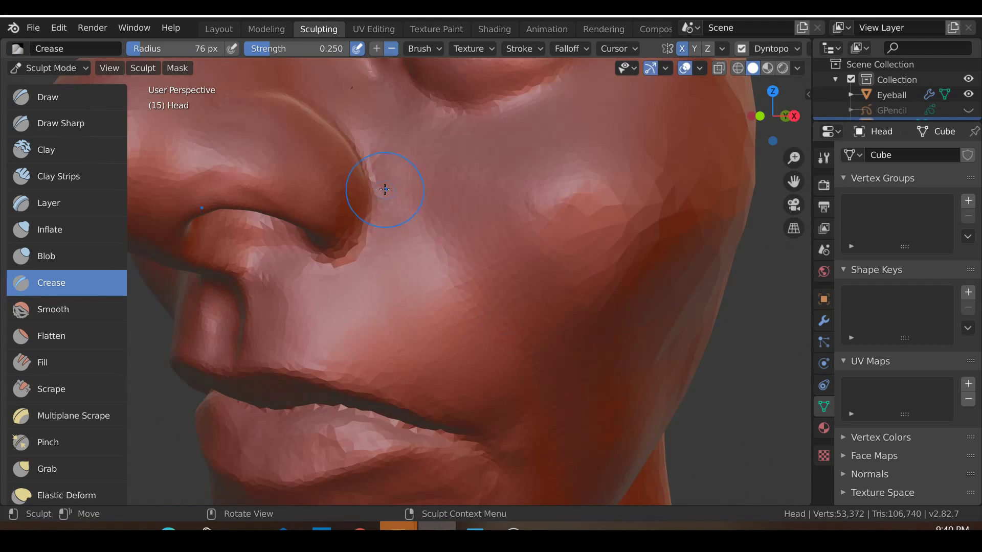
{"action": "scroll", "coordinate": [385, 189], "scroll_direction": "up", "scroll_amount": 1}
{"action": "mouse_move", "coordinate": [360, 141]}
{"action": "left_mouse_down"}
{"action": "mouse_move", "coordinate": [427, 261]}
{"action": "mouse_move", "coordinate": [434, 251]}
{"action": "mouse_move", "coordinate": [497, 377]}
{"action": "left_mouse_up"}
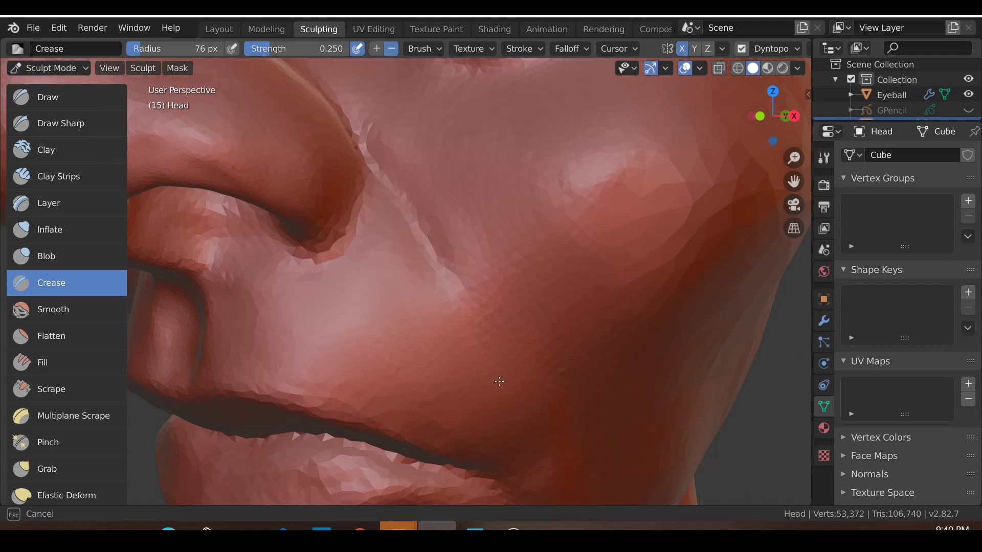
{"action": "left_click_drag", "start_coordinate": [567, 471], "coordinate": [569, 473]}
{"action": "mouse_move", "coordinate": [416, 198]}
{"action": "left_mouse_down"}
{"action": "mouse_move", "coordinate": [503, 396]}
{"action": "mouse_move", "coordinate": [567, 473]}
{"action": "left_mouse_up"}
{"action": "scroll", "coordinate": [575, 485], "scroll_direction": "down", "scroll_amount": 5}
{"action": "key", "text": "KP_1"}
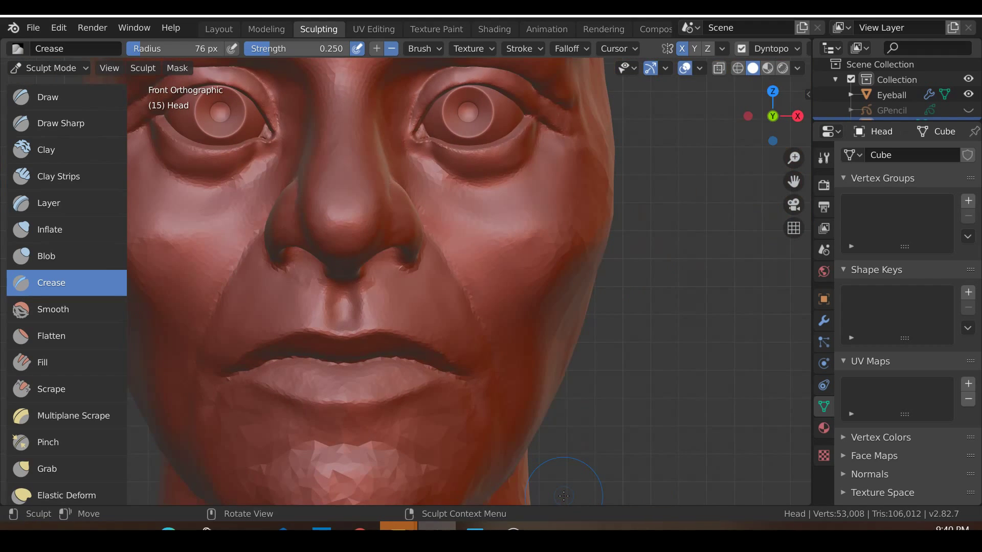
{"action": "scroll", "coordinate": [577, 451], "scroll_direction": "down", "scroll_amount": 3}
{"action": "key", "text": "ctrl+z"}
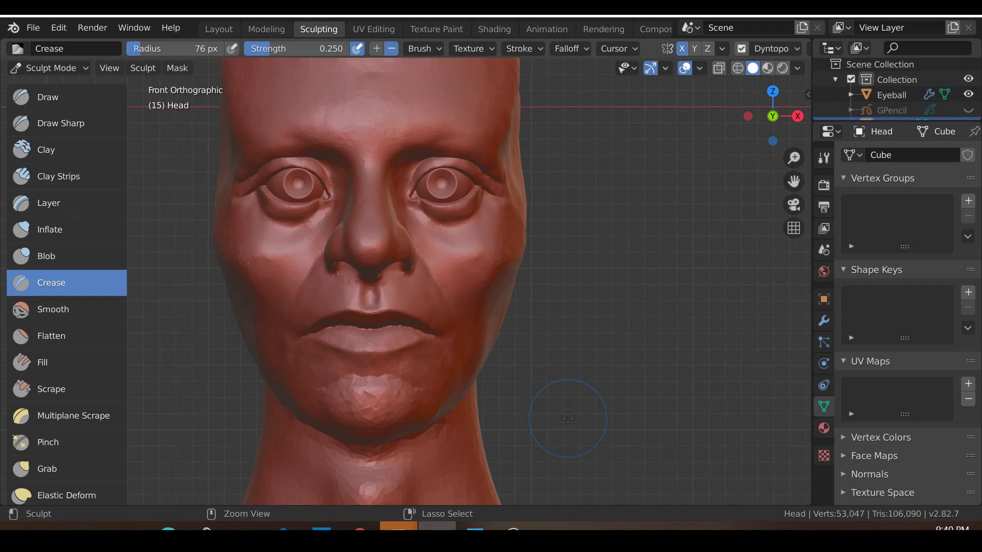
{"action": "key", "text": "ctrl+z"}
Step: Enlarge the Crease brush radius to 104 px for working beside the nostril wing
{"action": "scroll", "coordinate": [568, 419], "scroll_direction": "up", "scroll_amount": 1}
{"action": "scroll", "coordinate": [567, 418], "scroll_direction": "up", "scroll_amount": 2}
{"action": "middle_click_drag", "start_coordinate": [565, 416], "coordinate": [487, 416]}
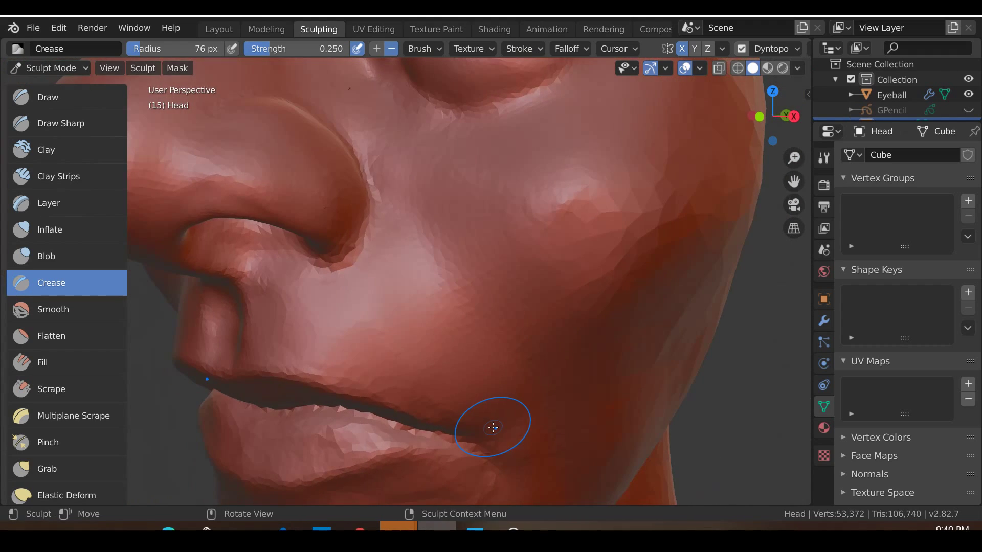
{"action": "key", "text": "f"}
{"action": "left_click", "coordinate": [384, 192]}
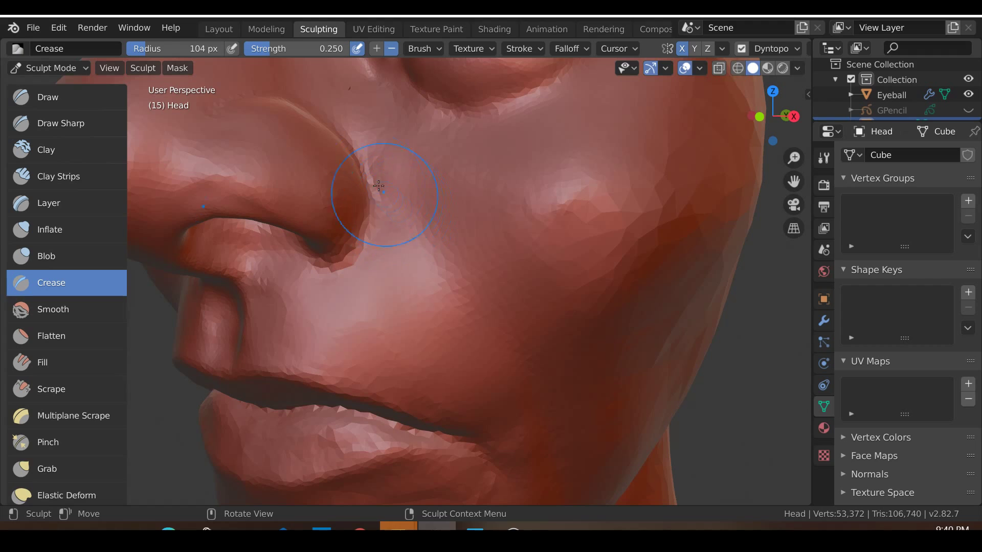
Step: Try a single wider crease from the nostril wing past the mouth corner, check it from several angles and undo it
{"action": "mouse_move", "coordinate": [360, 149]}
{"action": "left_mouse_down"}
{"action": "mouse_move", "coordinate": [388, 230]}
{"action": "mouse_move", "coordinate": [511, 378]}
{"action": "left_mouse_up"}
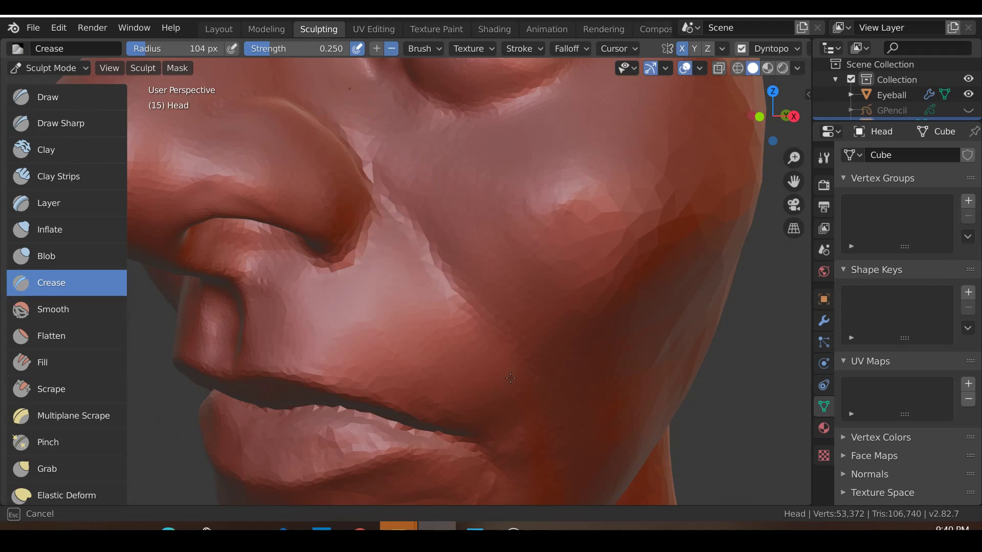
{"action": "left_click_drag", "start_coordinate": [542, 458], "coordinate": [543, 458]}
{"action": "key", "text": "KP_1"}
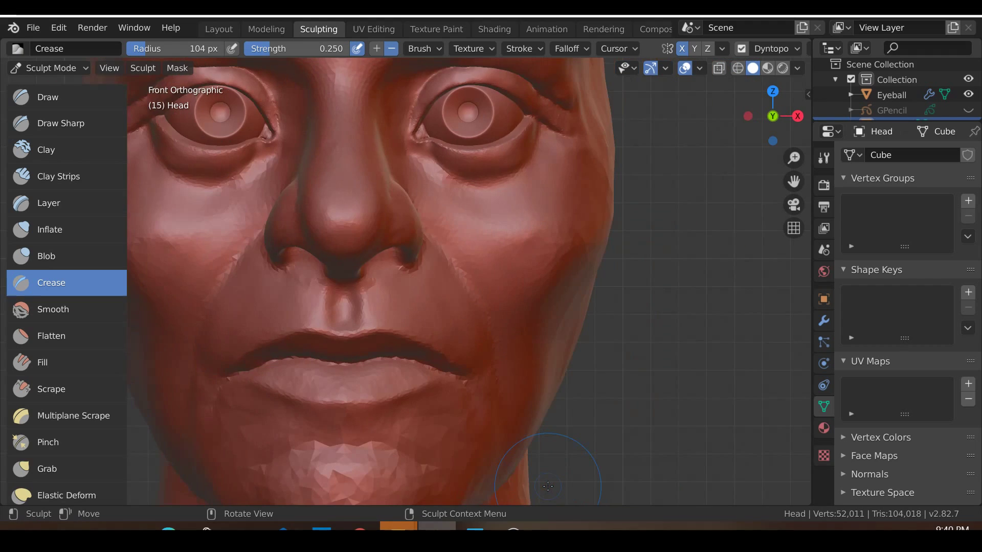
{"action": "scroll", "coordinate": [548, 487], "scroll_direction": "down", "scroll_amount": 3}
{"action": "scroll", "coordinate": [568, 426], "scroll_direction": "up", "scroll_amount": 4}
{"action": "mouse_move", "coordinate": [569, 426]}
{"action": "middle_mouse_down"}
{"action": "mouse_move", "coordinate": [514, 414]}
{"action": "mouse_move", "coordinate": [537, 408]}
{"action": "middle_mouse_up"}
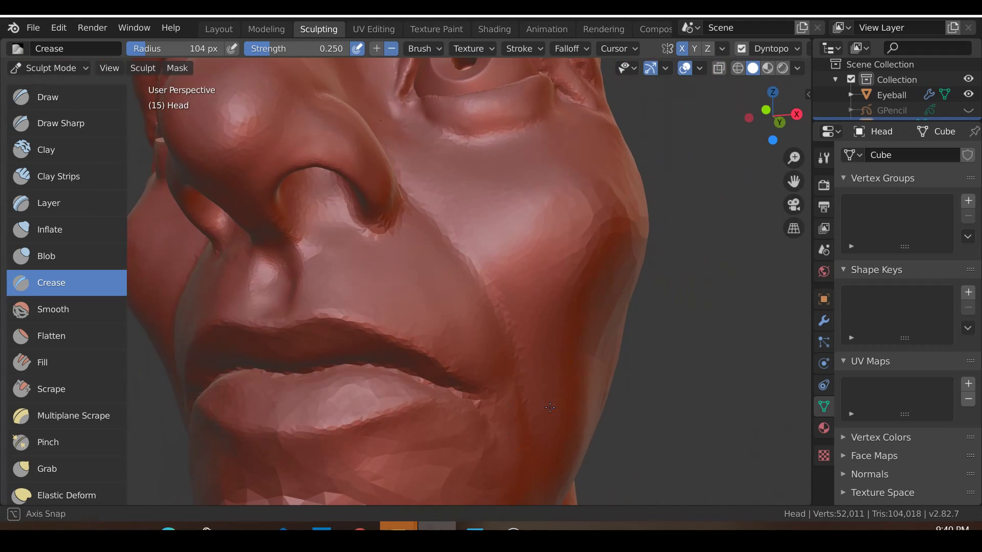
{"action": "key", "text": "KP_1"}
{"action": "key", "text": "ctrl+z"}
Step: Carve the nasolabial fold from the nostril wing to beside the mouth corner with repeated Crease strokes at 0.250 strength
{"action": "mouse_move", "coordinate": [614, 412]}
{"action": "middle_mouse_down"}
{"action": "mouse_move", "coordinate": [557, 420]}
{"action": "mouse_move", "coordinate": [576, 412]}
{"action": "middle_mouse_up"}
{"action": "scroll", "coordinate": [576, 412], "scroll_direction": "up", "scroll_amount": 2}
{"action": "left_click_drag", "start_coordinate": [358, 141], "coordinate": [431, 262]}
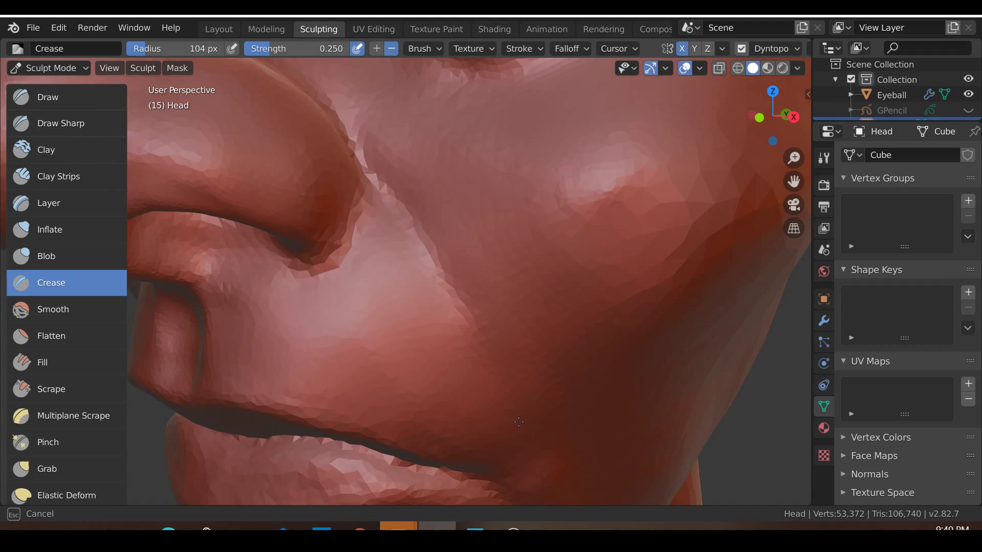
{"action": "left_click_drag", "start_coordinate": [523, 422], "coordinate": [520, 417]}
{"action": "left_click_drag", "start_coordinate": [394, 176], "coordinate": [492, 366]}
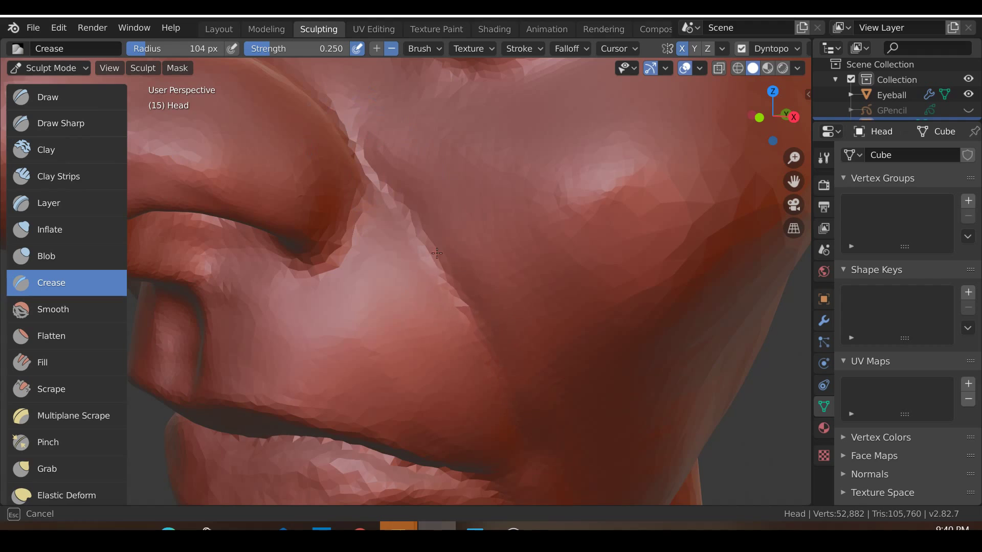
{"action": "left_click_drag", "start_coordinate": [446, 267], "coordinate": [478, 366]}
{"action": "scroll", "coordinate": [508, 447], "scroll_direction": "down", "scroll_amount": 4}
{"action": "key", "text": "KP_1"}
{"action": "scroll", "coordinate": [508, 448], "scroll_direction": "down", "scroll_amount": 2}
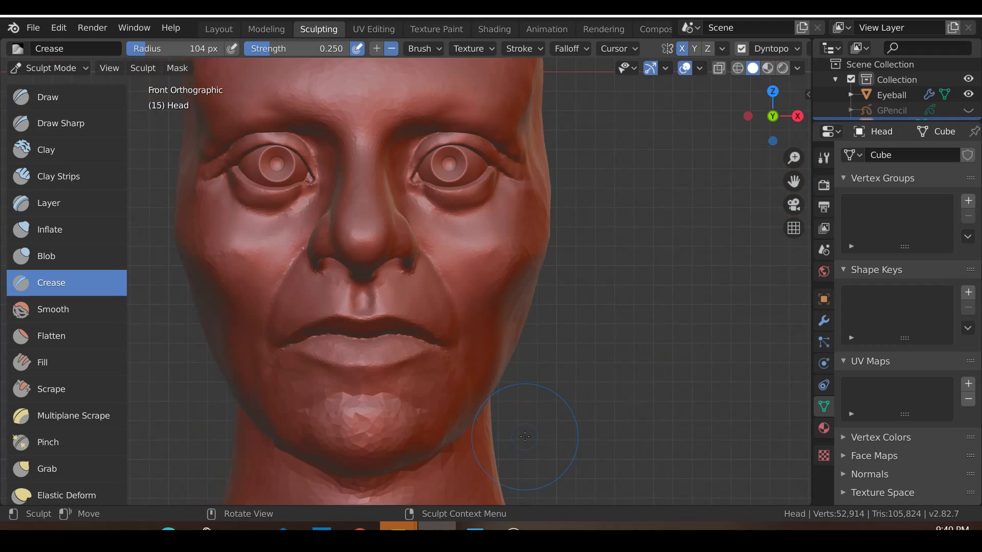
Step: Shape the cheek side of the nasolabial fold down past the mouth corner with Clay Strips at 104 px radius and 0.600 strength
{"action": "scroll", "coordinate": [522, 430], "scroll_direction": "up", "scroll_amount": 5}
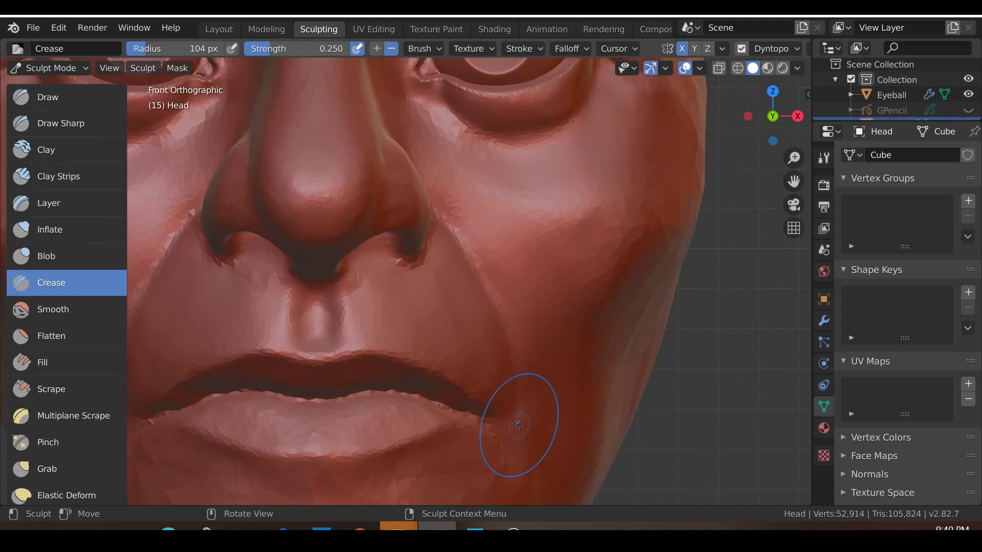
{"action": "left_click", "coordinate": [53, 175]}
{"action": "scroll", "coordinate": [360, 228], "scroll_direction": "up", "scroll_amount": 2}
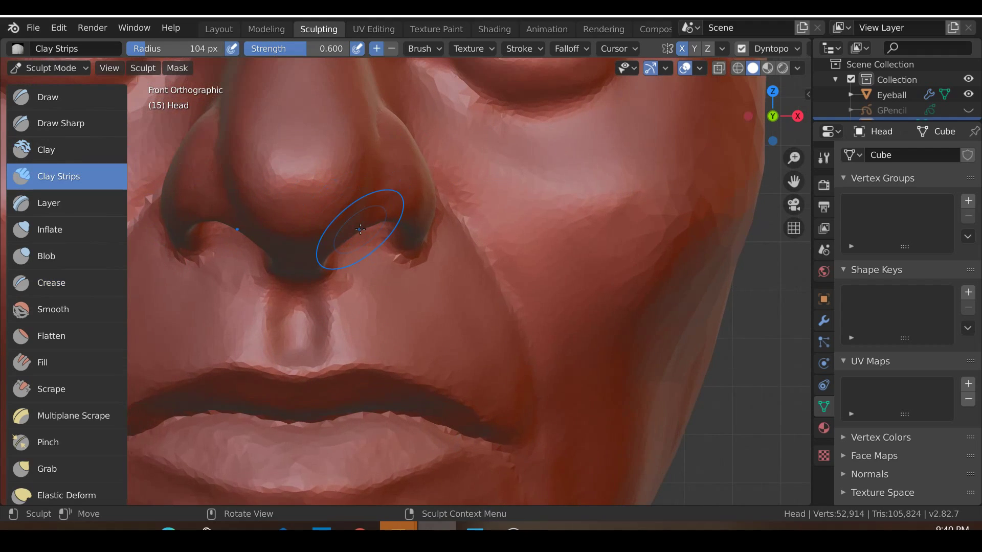
{"action": "left_click_drag", "start_coordinate": [480, 188], "coordinate": [506, 226]}
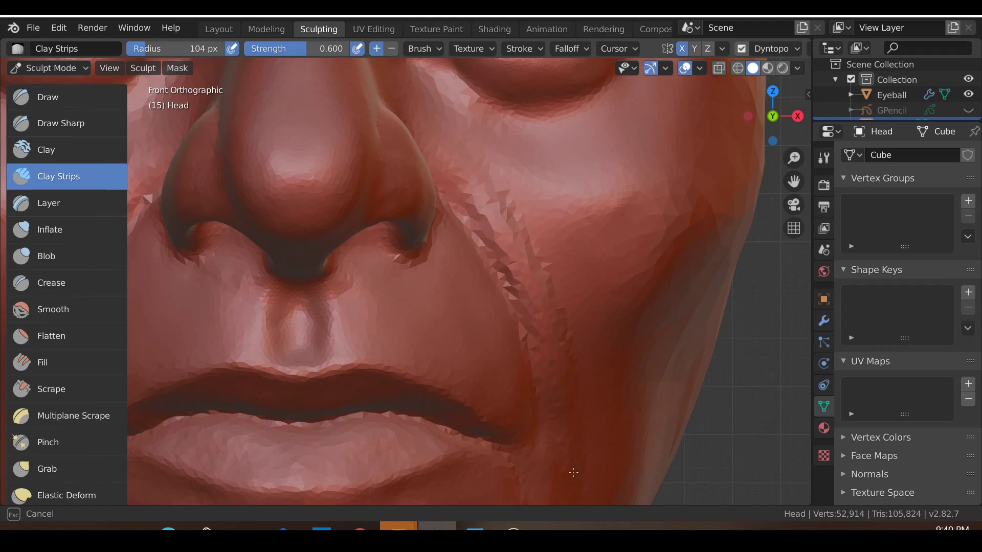
{"action": "left_click_drag", "start_coordinate": [574, 490], "coordinate": [574, 490]}
{"action": "scroll", "coordinate": [541, 392], "scroll_direction": "down", "scroll_amount": 2}
{"action": "mouse_move", "coordinate": [512, 320]}
{"action": "middle_mouse_down"}
{"action": "mouse_move", "coordinate": [503, 282]}
{"action": "mouse_move", "coordinate": [425, 269]}
{"action": "middle_mouse_up"}
{"action": "mouse_move", "coordinate": [425, 270]}
{"action": "left_mouse_down"}
{"action": "mouse_move", "coordinate": [491, 332]}
{"action": "mouse_move", "coordinate": [515, 389]}
{"action": "left_mouse_up"}
{"action": "scroll", "coordinate": [514, 389], "scroll_direction": "down", "scroll_amount": 2}
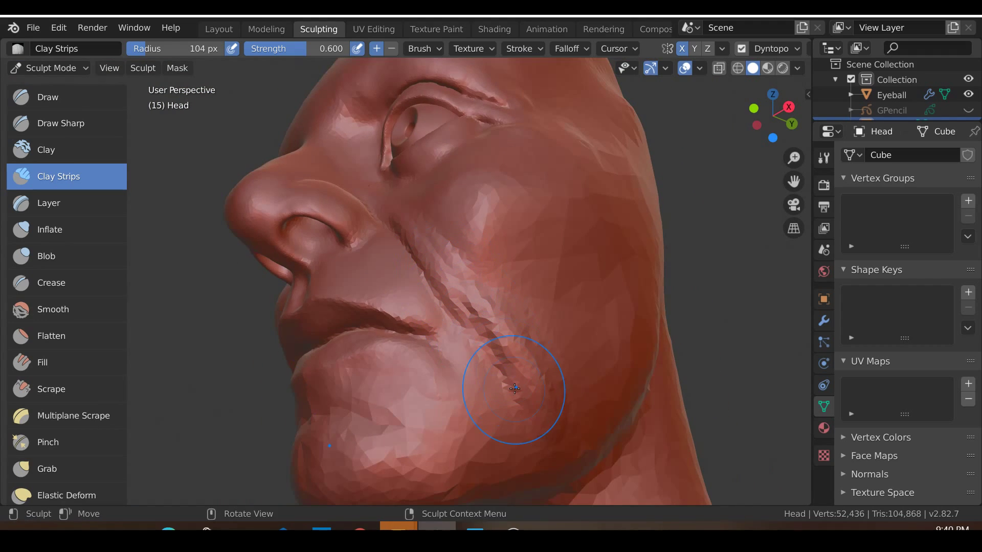
Step: Smooth the rough strokes along the nasolabial fold and the adjoining cheek with the Smooth brush at 0.426 strength
{"action": "key", "text": "KP_1"}
{"action": "scroll", "coordinate": [514, 387], "scroll_direction": "up", "scroll_amount": 2}
{"action": "key", "text": "s"}
{"action": "mouse_move", "coordinate": [543, 394]}
{"action": "middle_mouse_down"}
{"action": "mouse_move", "coordinate": [526, 405]}
{"action": "mouse_move", "coordinate": [405, 186]}
{"action": "middle_mouse_up"}
{"action": "left_click_drag", "start_coordinate": [406, 187], "coordinate": [498, 287]}
{"action": "left_click_drag", "start_coordinate": [548, 391], "coordinate": [553, 397]}
{"action": "left_click_drag", "start_coordinate": [512, 342], "coordinate": [563, 383]}
{"action": "middle_click_drag", "start_coordinate": [563, 384], "coordinate": [478, 215]}
{"action": "mouse_move", "coordinate": [479, 215]}
{"action": "left_mouse_down"}
{"action": "mouse_move", "coordinate": [514, 281]}
{"action": "mouse_move", "coordinate": [666, 394]}
{"action": "left_mouse_up"}
{"action": "mouse_move", "coordinate": [609, 420]}
{"action": "middle_mouse_down"}
{"action": "mouse_move", "coordinate": [645, 496]}
{"action": "mouse_move", "coordinate": [493, 368]}
{"action": "middle_mouse_up"}
{"action": "key", "text": "KP_1"}
{"action": "scroll", "coordinate": [493, 368], "scroll_direction": "up", "scroll_amount": 2}
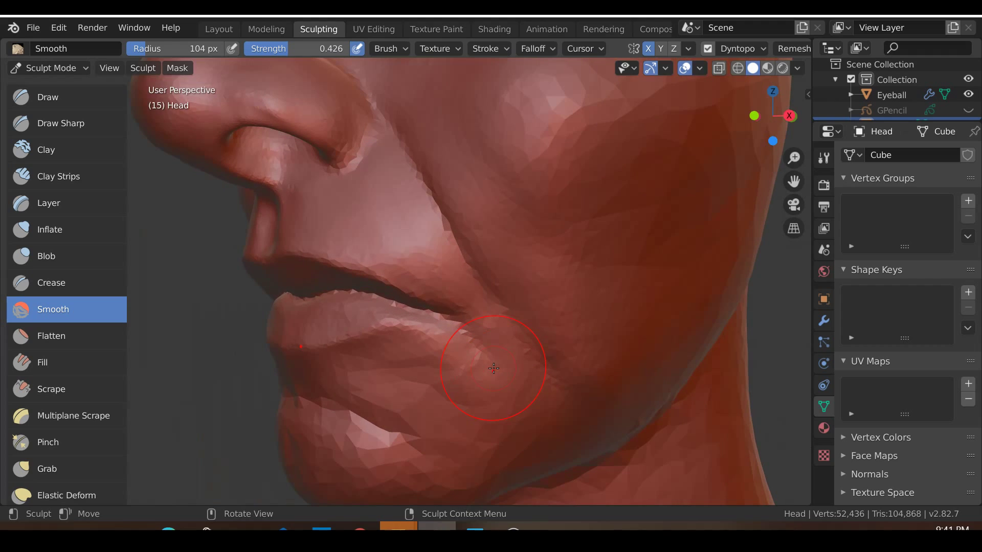
Step: Build up the skin from the mouth corner down beside the nasolabial fold with Clay Strips at 104 px radius and 0.600 strength
{"action": "left_click", "coordinate": [50, 176]}
{"action": "mouse_move", "coordinate": [361, 322]}
{"action": "middle_mouse_down"}
{"action": "mouse_move", "coordinate": [340, 307]}
{"action": "mouse_move", "coordinate": [438, 296]}
{"action": "middle_mouse_up"}
{"action": "scroll", "coordinate": [438, 295], "scroll_direction": "up", "scroll_amount": 2}
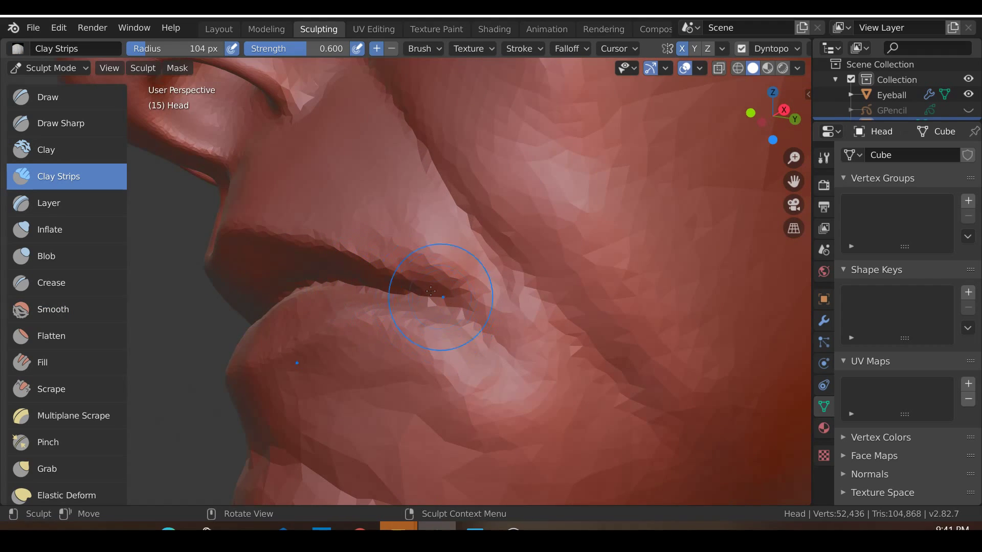
{"action": "scroll", "coordinate": [440, 287], "scroll_direction": "up", "scroll_amount": 1}
{"action": "mouse_move", "coordinate": [449, 276]}
{"action": "left_mouse_down"}
{"action": "mouse_move", "coordinate": [516, 309]}
{"action": "mouse_move", "coordinate": [511, 293]}
{"action": "mouse_move", "coordinate": [558, 439]}
{"action": "mouse_move", "coordinate": [524, 403]}
{"action": "mouse_move", "coordinate": [548, 403]}
{"action": "left_mouse_up"}
{"action": "left_click_drag", "start_coordinate": [550, 461], "coordinate": [557, 331]}
{"action": "left_click_drag", "start_coordinate": [604, 457], "coordinate": [566, 378]}
{"action": "scroll", "coordinate": [552, 331], "scroll_direction": "down", "scroll_amount": 2}
{"action": "key", "text": "KP_3"}
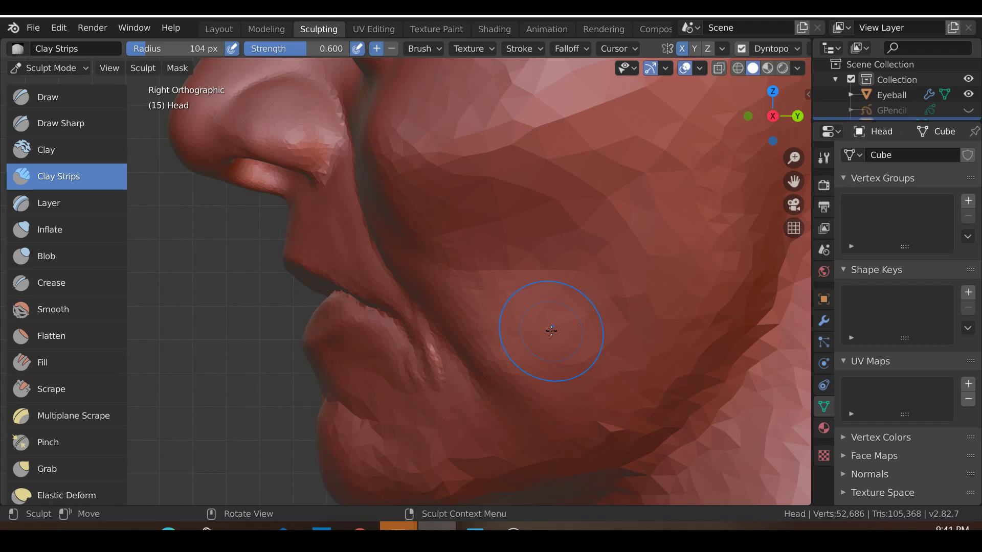
{"action": "scroll", "coordinate": [552, 331], "scroll_direction": "up", "scroll_amount": 2}
{"action": "mouse_move", "coordinate": [448, 384]}
{"action": "left_mouse_down"}
{"action": "mouse_move", "coordinate": [468, 408]}
{"action": "mouse_move", "coordinate": [462, 433]}
{"action": "left_mouse_up"}
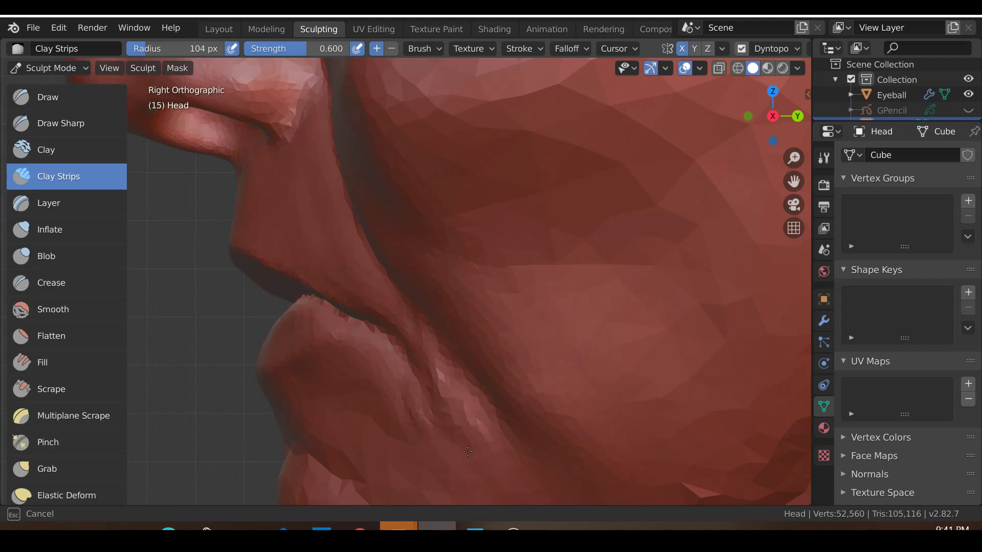
{"action": "left_click_drag", "start_coordinate": [458, 396], "coordinate": [473, 427]}
{"action": "mouse_move", "coordinate": [409, 442]}
{"action": "left_mouse_down"}
{"action": "mouse_move", "coordinate": [424, 433]}
{"action": "mouse_move", "coordinate": [413, 390]}
{"action": "mouse_move", "coordinate": [454, 388]}
{"action": "mouse_move", "coordinate": [434, 416]}
{"action": "left_mouse_up"}
{"action": "scroll", "coordinate": [427, 394], "scroll_direction": "down", "scroll_amount": 2}
Step: Smooth the built-up skin beside the mouth corner with the Smooth brush at 0.426 strength and check the head in profile and front view
{"action": "key", "text": "shift+s"}
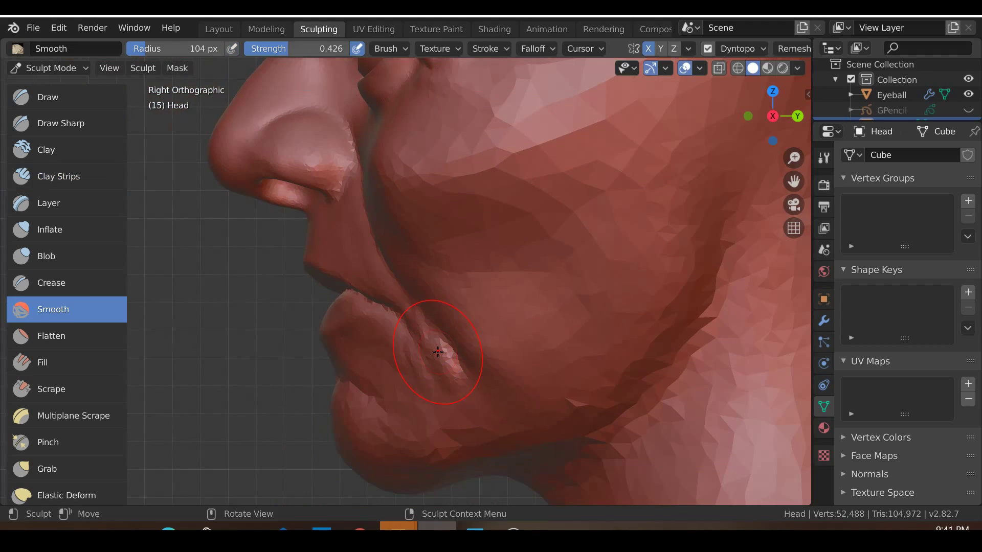
{"action": "scroll", "coordinate": [445, 366], "scroll_direction": "up", "scroll_amount": 2}
{"action": "middle_click_drag", "start_coordinate": [455, 376], "coordinate": [493, 385]}
{"action": "scroll", "coordinate": [493, 385], "scroll_direction": "down", "scroll_amount": 5}
{"action": "key", "text": "KP_3"}
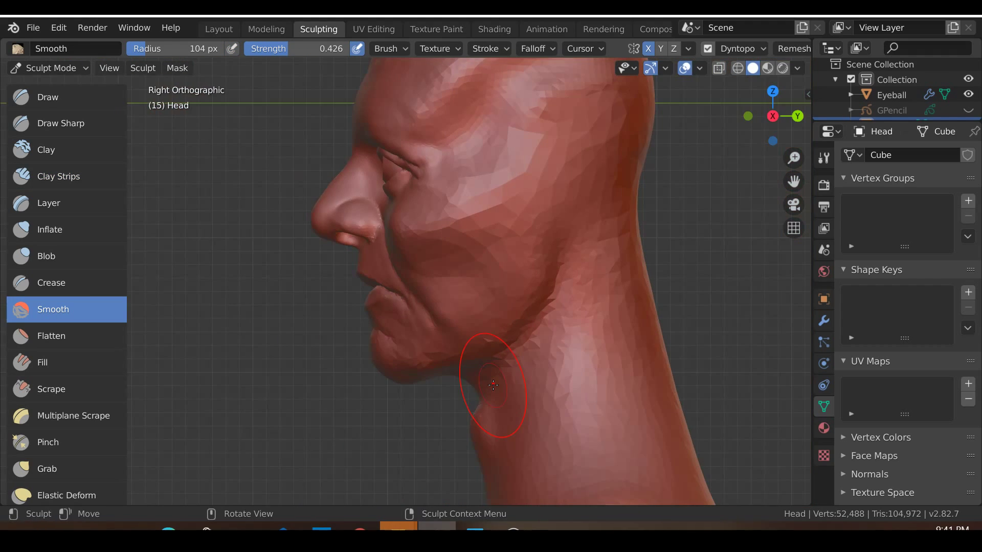
{"action": "key", "text": "KP_1"}
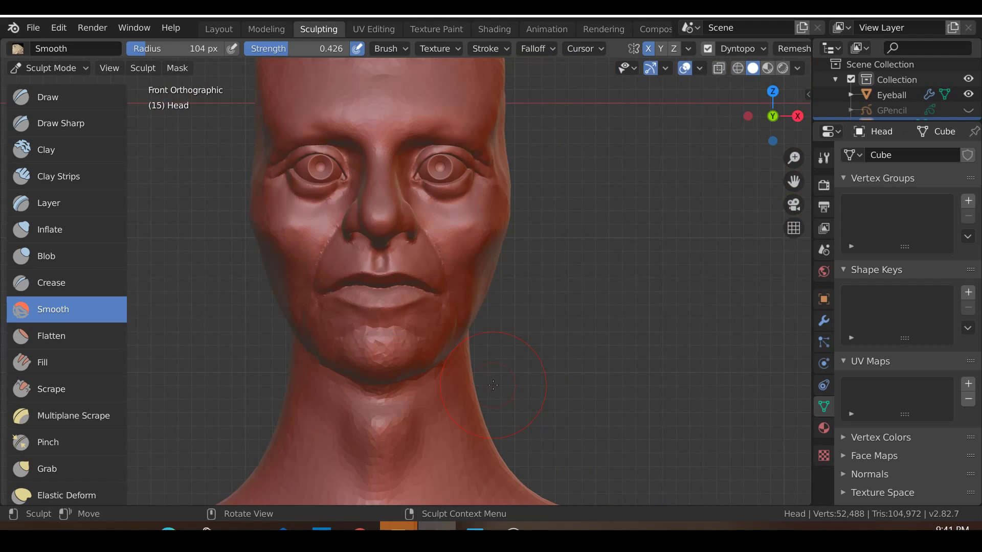
Step: Shape the area between the lower lip and the chin with Clay Strips at 104 px radius and 0.600 strength
{"action": "scroll", "coordinate": [486, 393], "scroll_direction": "up", "scroll_amount": 5}
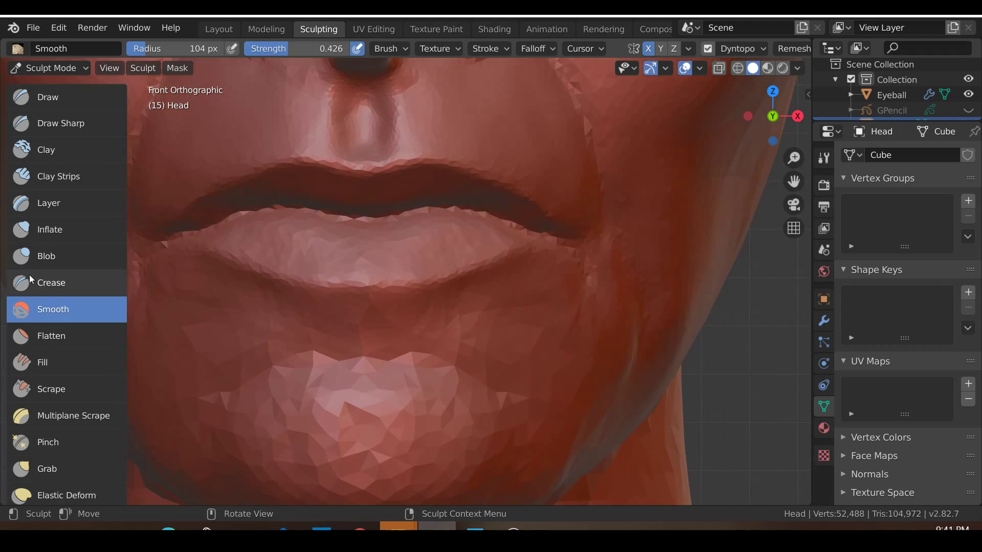
{"action": "left_click", "coordinate": [58, 175]}
{"action": "scroll", "coordinate": [225, 341], "scroll_direction": "up", "scroll_amount": 3}
{"action": "left_click_drag", "start_coordinate": [322, 352], "coordinate": [373, 344], "text": "ctrl"}
{"action": "left_click_drag", "start_coordinate": [436, 350], "coordinate": [390, 360]}
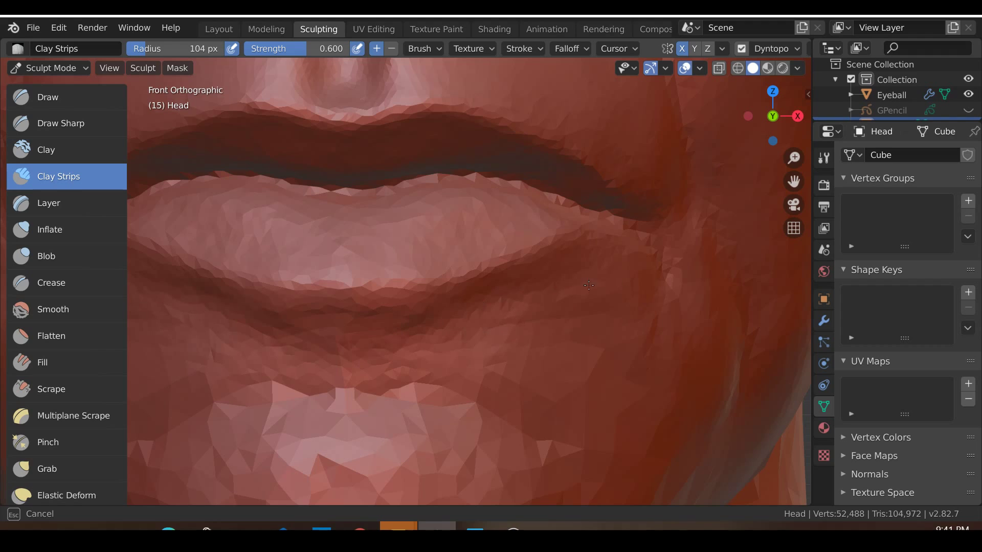
{"action": "mouse_move", "coordinate": [501, 370]}
{"action": "left_mouse_down"}
{"action": "mouse_move", "coordinate": [286, 364]}
{"action": "mouse_move", "coordinate": [346, 348]}
{"action": "left_mouse_up"}
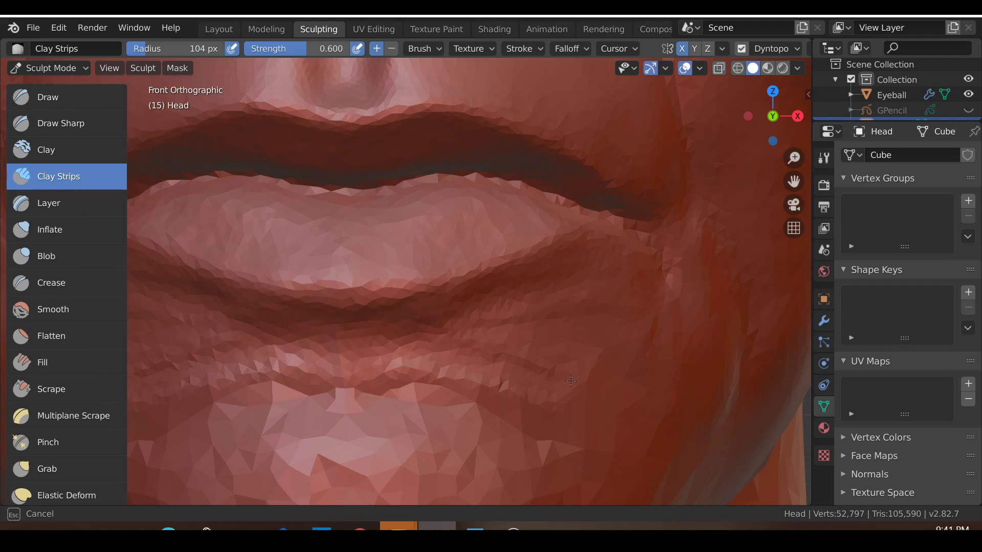
{"action": "left_click_drag", "start_coordinate": [581, 332], "coordinate": [527, 358]}
{"action": "key", "text": "KP_3"}
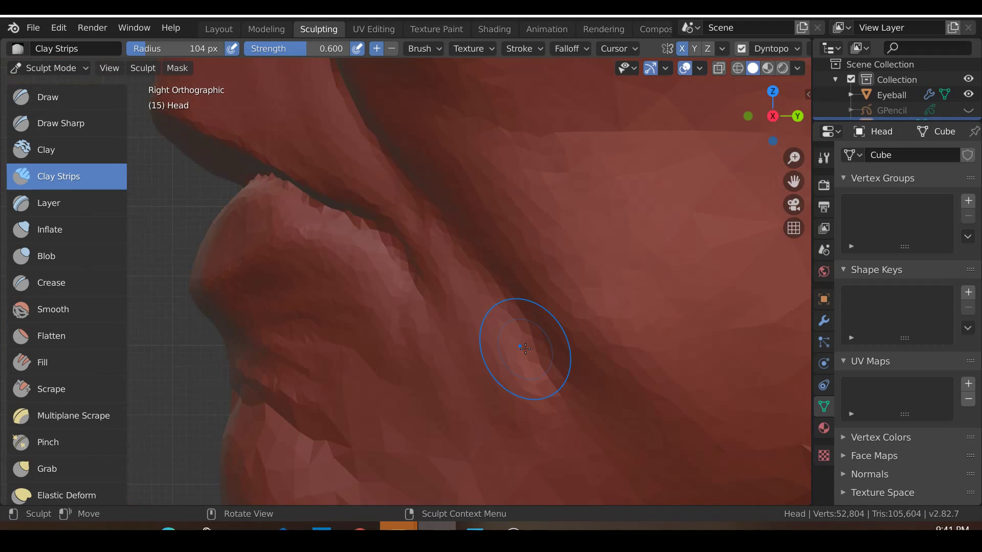
{"action": "key", "text": "KP_1"}
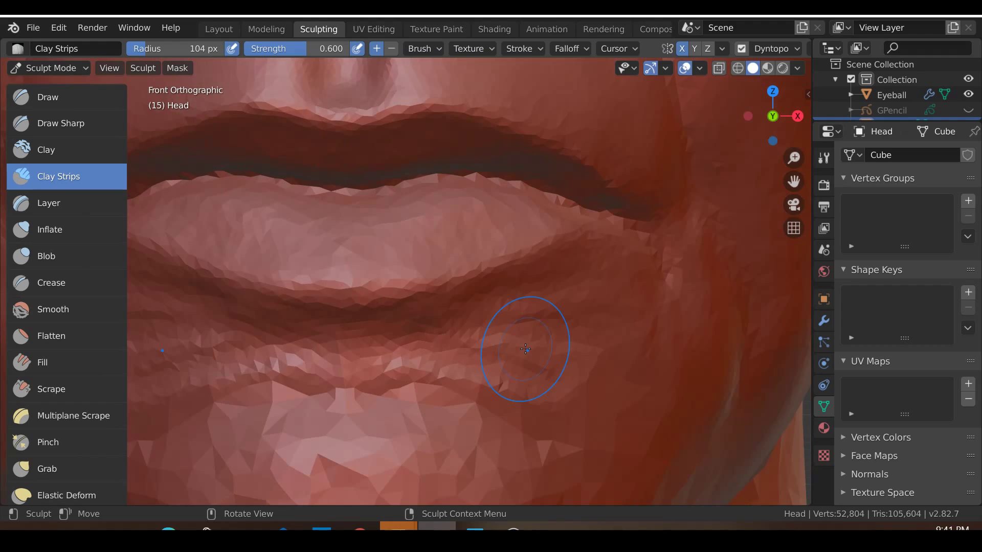
Step: Smooth the strokes beneath the lower lip and toward the sides of the chin with the Smooth brush at 0.426 strength
{"action": "key", "text": "s"}
{"action": "scroll", "coordinate": [409, 340], "scroll_direction": "up", "scroll_amount": 2}
{"action": "left_click_drag", "start_coordinate": [296, 351], "coordinate": [367, 376]}
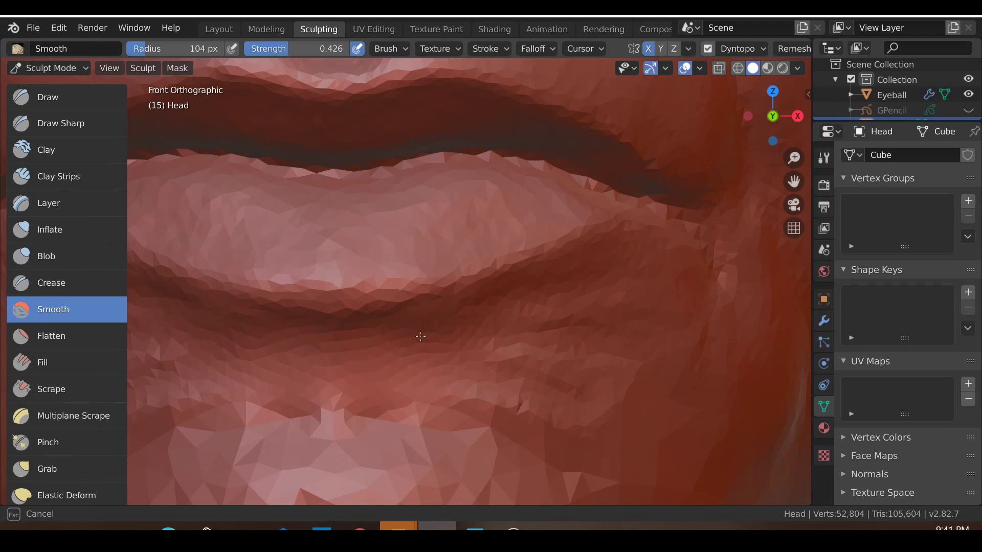
{"action": "left_click_drag", "start_coordinate": [469, 331], "coordinate": [430, 379]}
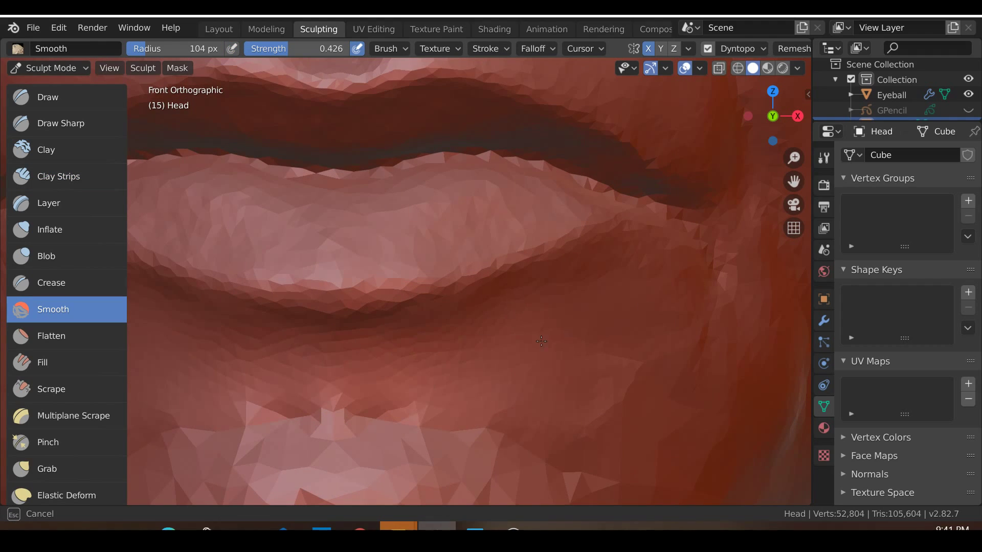
{"action": "left_click_drag", "start_coordinate": [559, 440], "coordinate": [570, 450]}
{"action": "scroll", "coordinate": [571, 450], "scroll_direction": "down", "scroll_amount": 4}
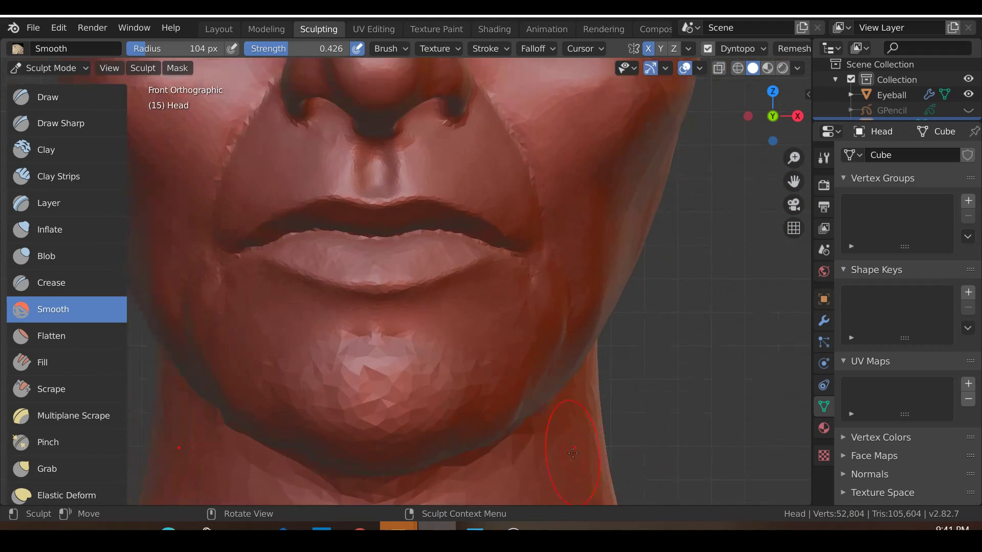
Step: Add another pass of Clay Strips at 0.600 strength below the lower lip, extending outward under the mouth corners
{"action": "left_click", "coordinate": [36, 179]}
{"action": "scroll", "coordinate": [302, 258], "scroll_direction": "up", "scroll_amount": 2}
{"action": "left_click_drag", "start_coordinate": [302, 259], "coordinate": [430, 322]}
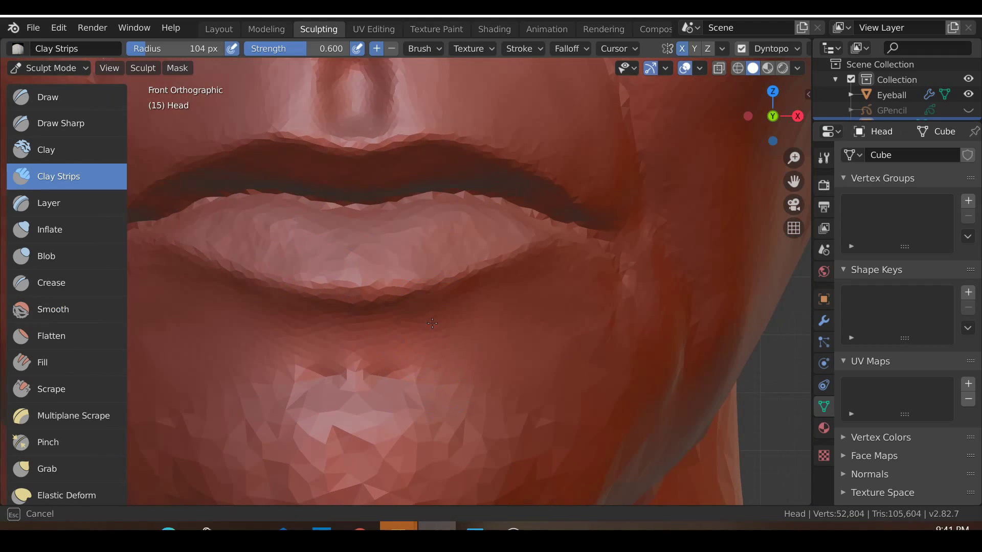
{"action": "mouse_move", "coordinate": [470, 349]}
{"action": "left_mouse_down"}
{"action": "mouse_move", "coordinate": [500, 329]}
{"action": "mouse_move", "coordinate": [442, 341]}
{"action": "left_mouse_up"}
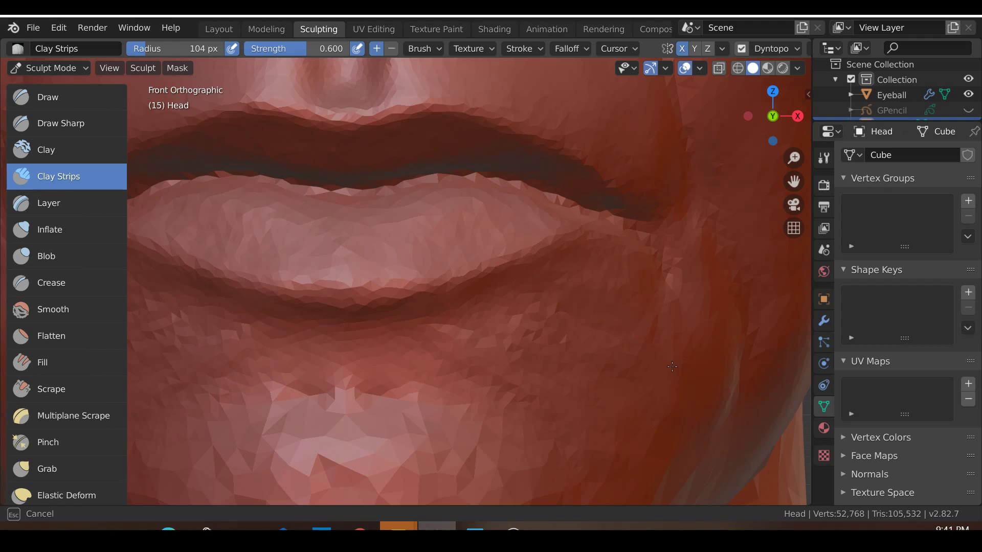
{"action": "left_click_drag", "start_coordinate": [572, 359], "coordinate": [558, 347]}
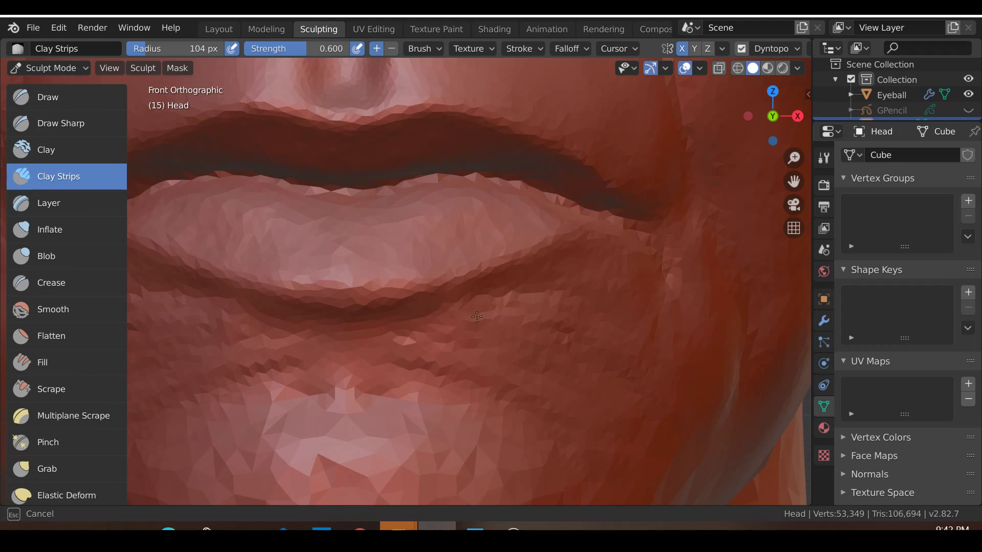
{"action": "left_click_drag", "start_coordinate": [572, 383], "coordinate": [588, 441]}
{"action": "scroll", "coordinate": [589, 442], "scroll_direction": "down", "scroll_amount": 3}
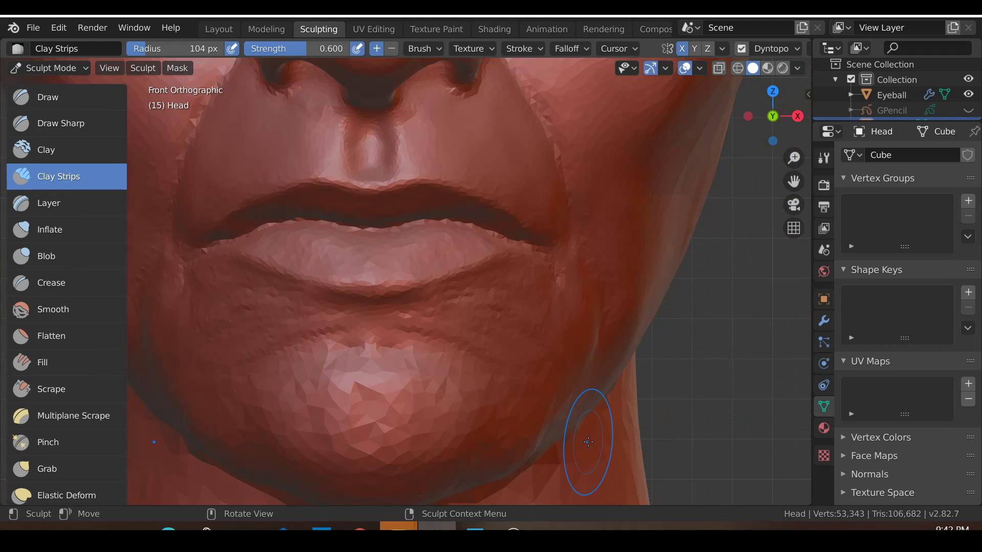
Step: Smooth the second layer of strokes below the lower lip and check the lower face at an angle and from the front
{"action": "key", "text": "shift+s"}
{"action": "scroll", "coordinate": [485, 357], "scroll_direction": "up", "scroll_amount": 2}
{"action": "left_click_drag", "start_coordinate": [485, 357], "coordinate": [485, 357]}
{"action": "mouse_move", "coordinate": [570, 321]}
{"action": "left_mouse_down"}
{"action": "mouse_move", "coordinate": [542, 334]}
{"action": "mouse_move", "coordinate": [520, 411]}
{"action": "mouse_move", "coordinate": [392, 349]}
{"action": "left_mouse_up"}
{"action": "left_click_drag", "start_coordinate": [528, 316], "coordinate": [559, 362]}
{"action": "scroll", "coordinate": [559, 362], "scroll_direction": "down", "scroll_amount": 3}
{"action": "middle_click_drag", "start_coordinate": [559, 362], "coordinate": [586, 371]}
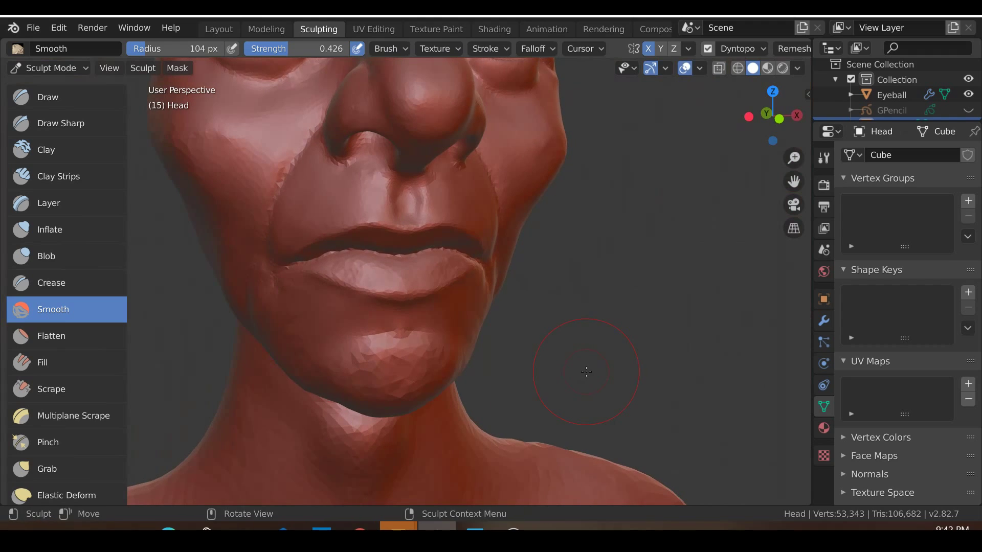
{"action": "key", "text": "KP_1"}
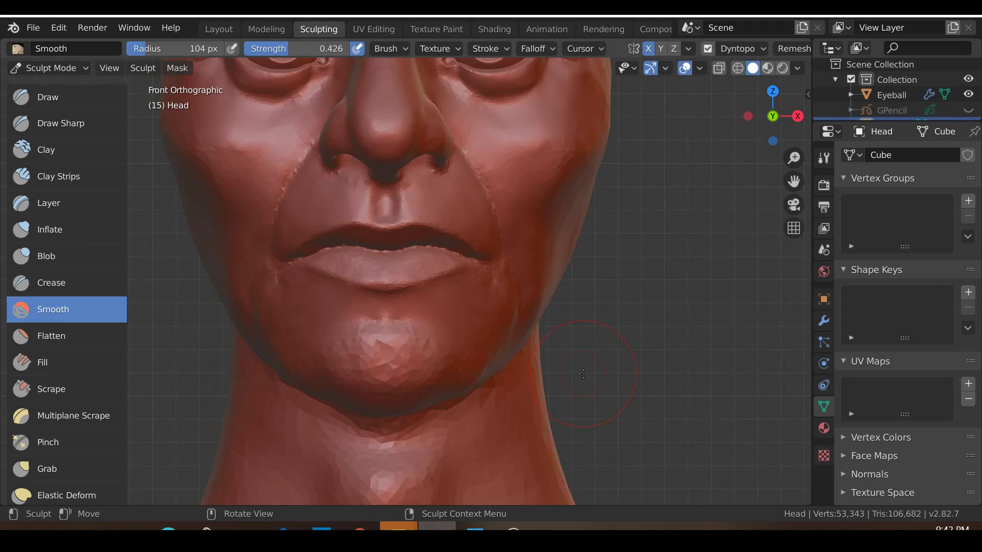
Step: Build up the centre of the chin with Clay Strips at 104 px radius and 0.600 strength
{"action": "scroll", "coordinate": [583, 374], "scroll_direction": "down", "scroll_amount": 2}
{"action": "middle_click_drag", "start_coordinate": [526, 373], "coordinate": [555, 363], "text": "shift"}
{"action": "scroll", "coordinate": [570, 356], "scroll_direction": "up", "scroll_amount": 10}
{"action": "key", "text": "shift+c"}
{"action": "scroll", "coordinate": [570, 357], "scroll_direction": "up", "scroll_amount": 1}
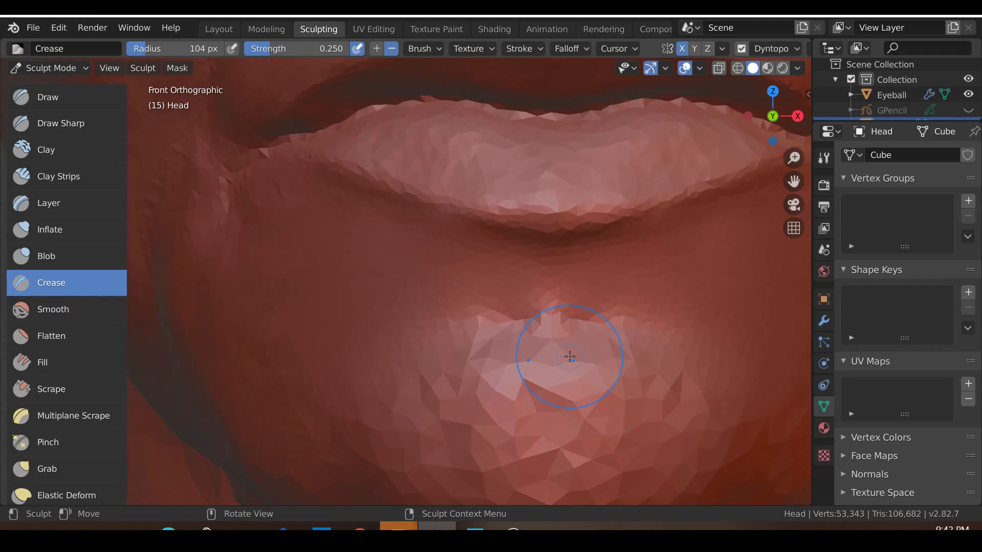
{"action": "left_click", "coordinate": [47, 179]}
{"action": "middle_click_drag", "start_coordinate": [314, 304], "coordinate": [221, 216], "text": "shift"}
{"action": "scroll", "coordinate": [221, 216], "scroll_direction": "up", "scroll_amount": 1}
{"action": "left_click_drag", "start_coordinate": [417, 357], "coordinate": [567, 361]}
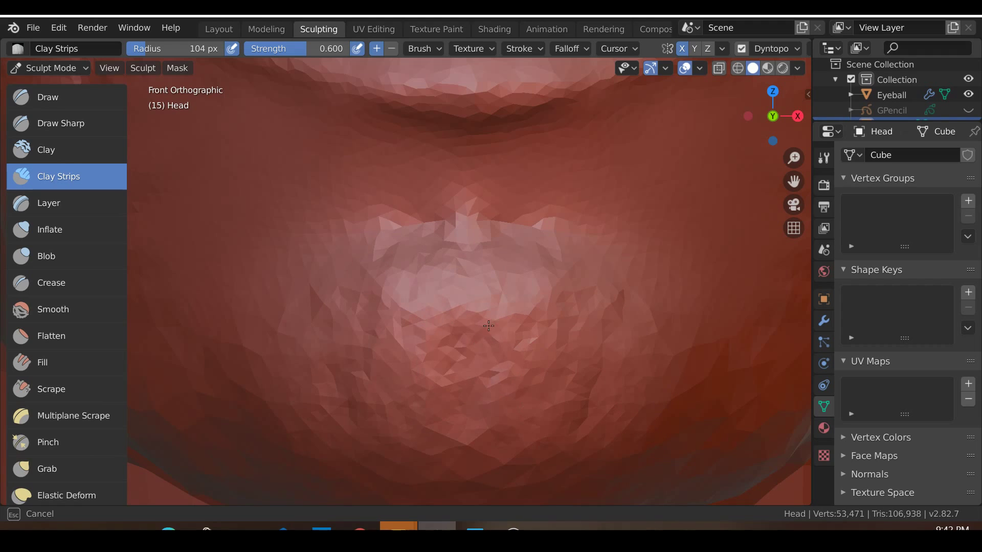
Step: Extend the Clay Strips strokes down to the lower edge of the chin and out to both sides
{"action": "scroll", "coordinate": [400, 356], "scroll_direction": "down", "scroll_amount": 2}
{"action": "middle_click_drag", "start_coordinate": [443, 406], "coordinate": [401, 367], "text": "shift"}
{"action": "scroll", "coordinate": [401, 374], "scroll_direction": "up", "scroll_amount": 1}
{"action": "left_click_drag", "start_coordinate": [401, 380], "coordinate": [423, 424]}
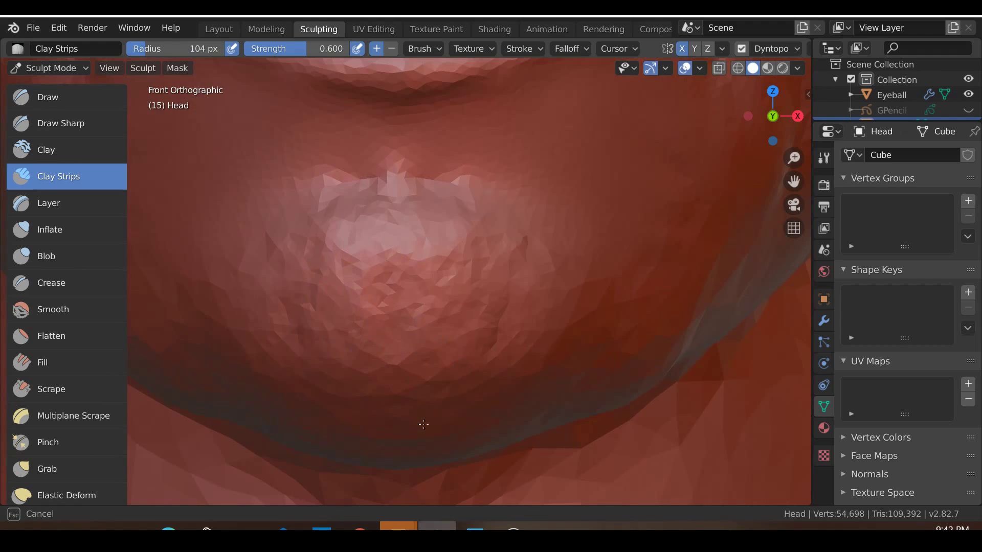
{"action": "left_click_drag", "start_coordinate": [476, 368], "coordinate": [342, 422]}
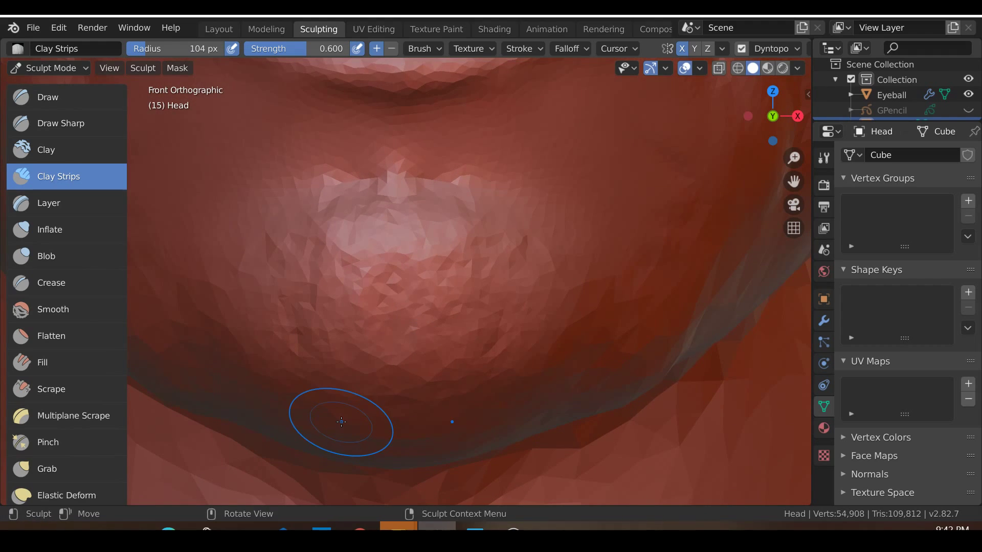
Step: Smooth the whole chin into an even rounded form with the Smooth brush at 0.426 strength
{"action": "key", "text": "shift+s"}
{"action": "mouse_move", "coordinate": [389, 266]}
{"action": "left_mouse_down"}
{"action": "mouse_move", "coordinate": [439, 257]}
{"action": "mouse_move", "coordinate": [385, 199]}
{"action": "mouse_move", "coordinate": [353, 209]}
{"action": "left_mouse_up"}
{"action": "scroll", "coordinate": [302, 331], "scroll_direction": "down", "scroll_amount": 2}
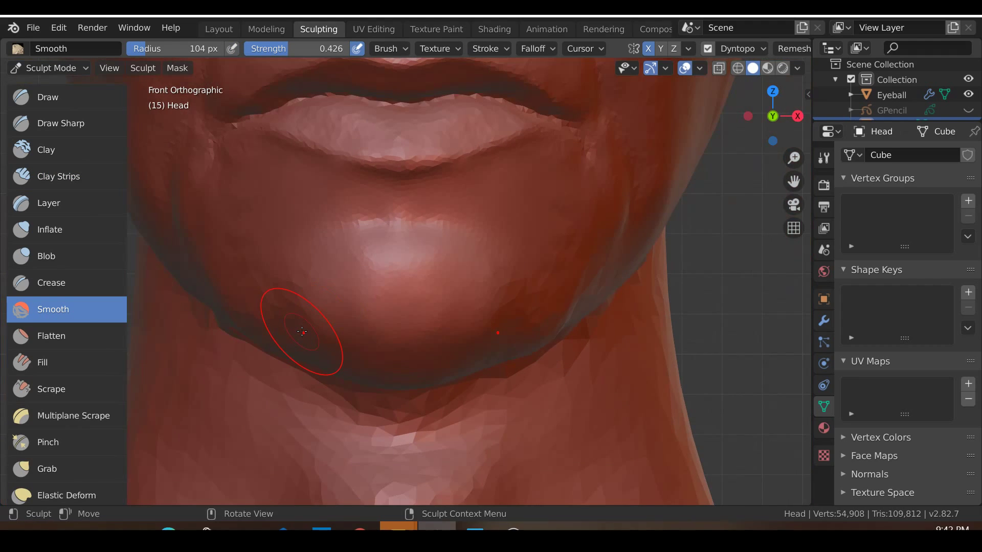
{"action": "scroll", "coordinate": [302, 331], "scroll_direction": "up", "scroll_amount": 2}
{"action": "left_click_drag", "start_coordinate": [437, 331], "coordinate": [376, 409]}
{"action": "scroll", "coordinate": [372, 409], "scroll_direction": "down", "scroll_amount": 3}
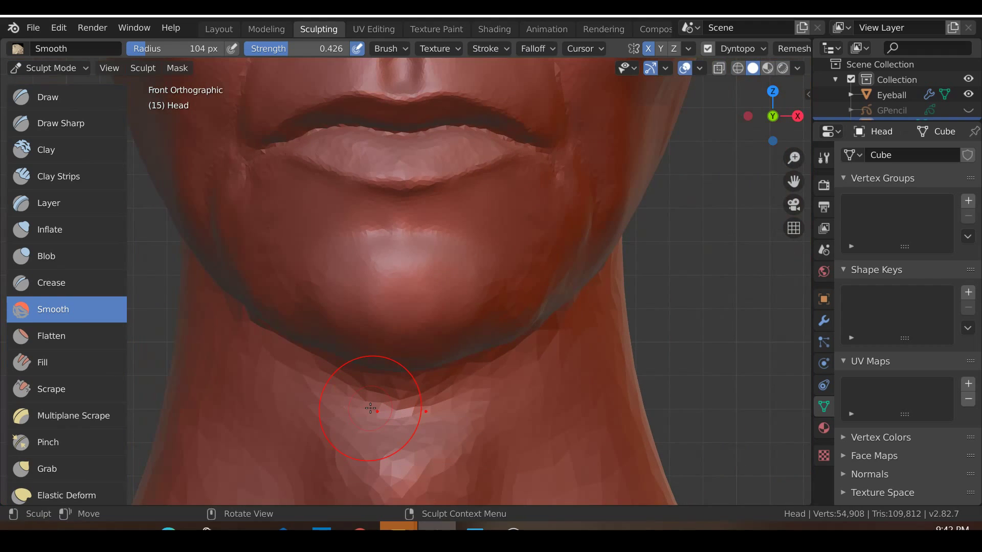
Step: Try a Crease stroke at 0.250 strength across the top of the chin, check it from the front and undo it
{"action": "middle_click_drag", "start_coordinate": [399, 377], "coordinate": [394, 467], "text": "shift"}
{"action": "scroll", "coordinate": [423, 273], "scroll_direction": "up", "scroll_amount": 4}
{"action": "key", "text": "shift+c"}
{"action": "mouse_move", "coordinate": [343, 373]}
{"action": "left_mouse_down"}
{"action": "mouse_move", "coordinate": [266, 378]}
{"action": "mouse_move", "coordinate": [319, 371]}
{"action": "mouse_move", "coordinate": [248, 401]}
{"action": "mouse_move", "coordinate": [372, 369]}
{"action": "mouse_move", "coordinate": [468, 395]}
{"action": "left_mouse_up"}
{"action": "scroll", "coordinate": [158, 430], "scroll_direction": "down", "scroll_amount": 5}
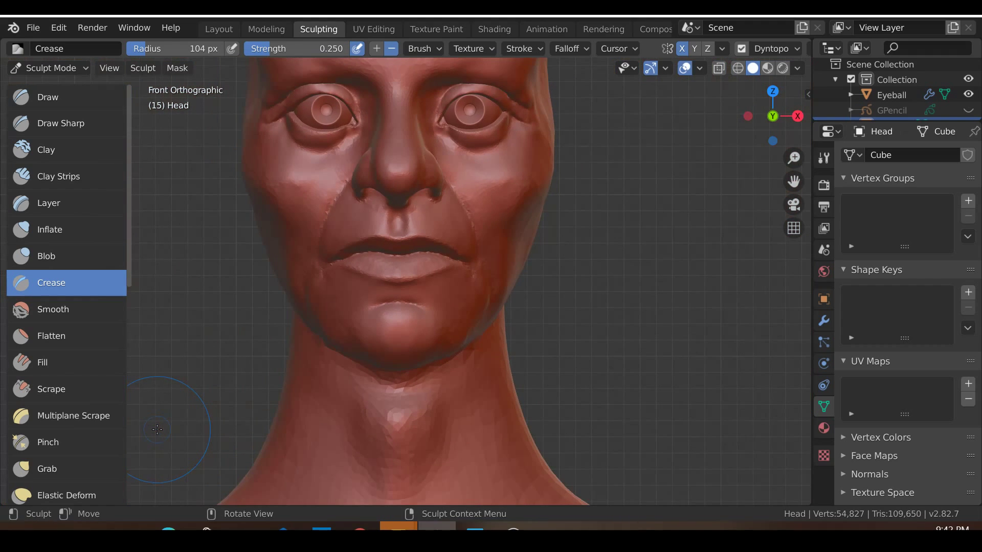
{"action": "key", "text": "ctrl+z"}
Step: Carve a curved crease between the lower lip and the chin with the Crease brush at 104 px radius and 0.250 strength
{"action": "scroll", "coordinate": [482, 432], "scroll_direction": "up", "scroll_amount": 6}
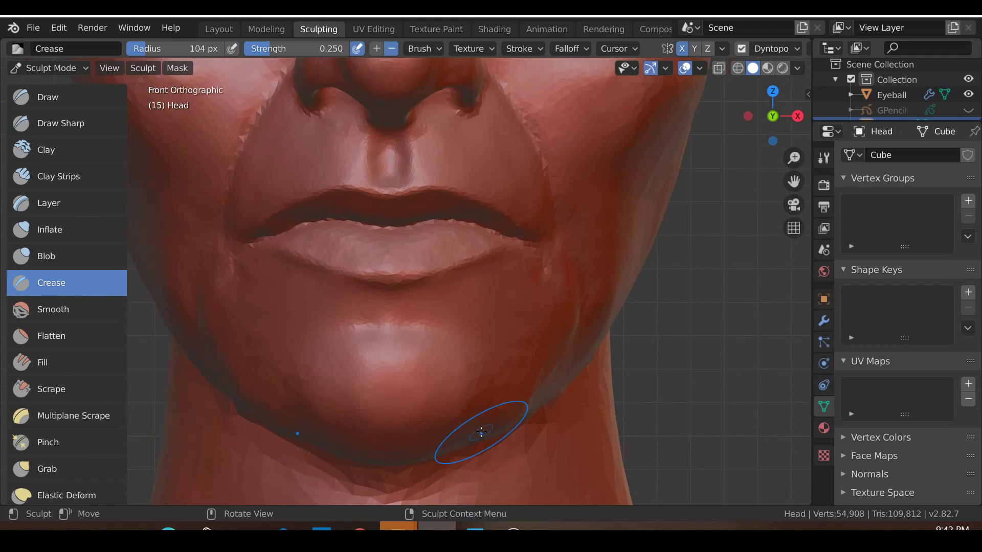
{"action": "scroll", "coordinate": [385, 349], "scroll_direction": "up", "scroll_amount": 1}
{"action": "left_click_drag", "start_coordinate": [377, 355], "coordinate": [474, 395]}
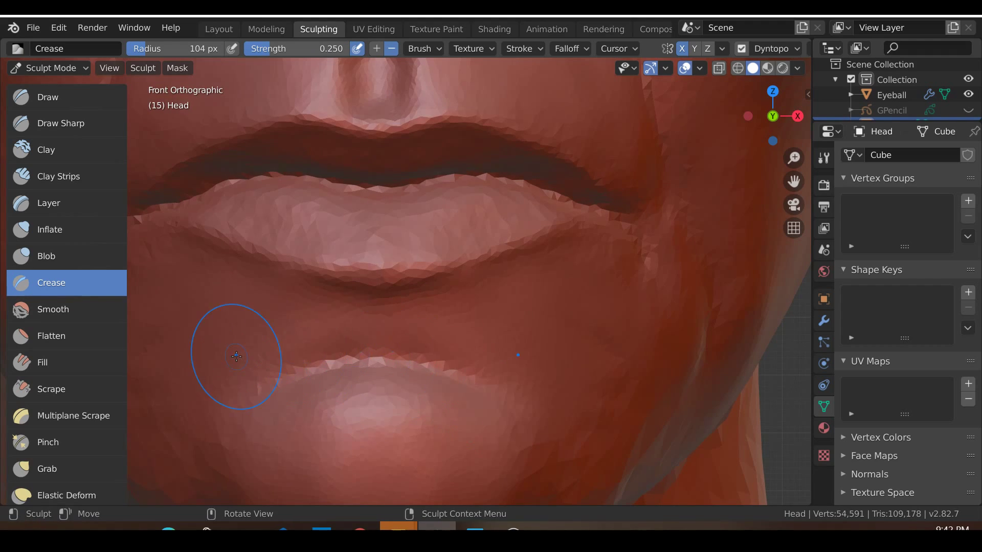
{"action": "scroll", "coordinate": [236, 357], "scroll_direction": "down", "scroll_amount": 5}
{"action": "scroll", "coordinate": [236, 357], "scroll_direction": "down", "scroll_amount": 3}
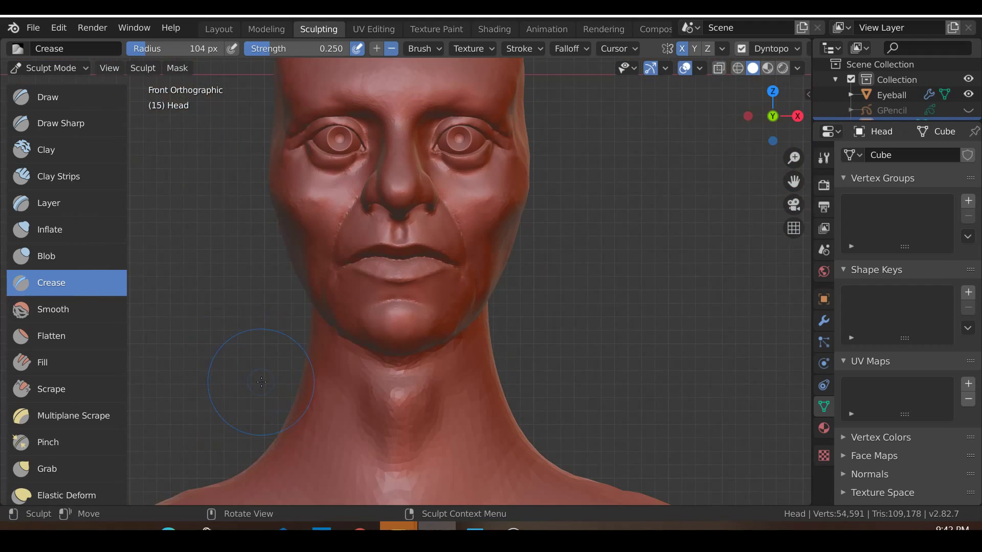
{"action": "scroll", "coordinate": [261, 382], "scroll_direction": "down", "scroll_amount": 3}
{"action": "scroll", "coordinate": [261, 382], "scroll_direction": "up", "scroll_amount": 5}
{"action": "scroll", "coordinate": [261, 382], "scroll_direction": "down", "scroll_amount": 4}
{"action": "scroll", "coordinate": [262, 383], "scroll_direction": "up", "scroll_amount": 1}
Step: Try a vertical Crease stroke down the middle of the chin from below, check it from the front and undo it
{"action": "mouse_move", "coordinate": [262, 383]}
{"action": "middle_mouse_down"}
{"action": "mouse_move", "coordinate": [302, 376]}
{"action": "mouse_move", "coordinate": [326, 357]}
{"action": "mouse_move", "coordinate": [353, 358]}
{"action": "middle_mouse_up"}
{"action": "scroll", "coordinate": [326, 357], "scroll_direction": "up", "scroll_amount": 3}
{"action": "scroll", "coordinate": [358, 358], "scroll_direction": "up", "scroll_amount": 1}
{"action": "left_click_drag", "start_coordinate": [377, 346], "coordinate": [378, 430]}
{"action": "scroll", "coordinate": [382, 453], "scroll_direction": "down", "scroll_amount": 2}
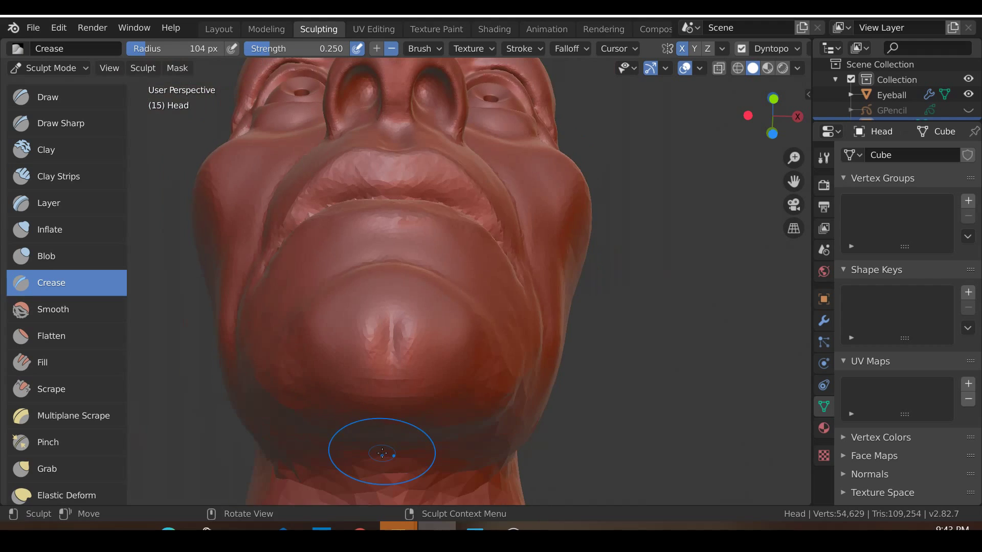
{"action": "key", "text": "KP_1"}
{"action": "scroll", "coordinate": [555, 453], "scroll_direction": "down", "scroll_amount": 3}
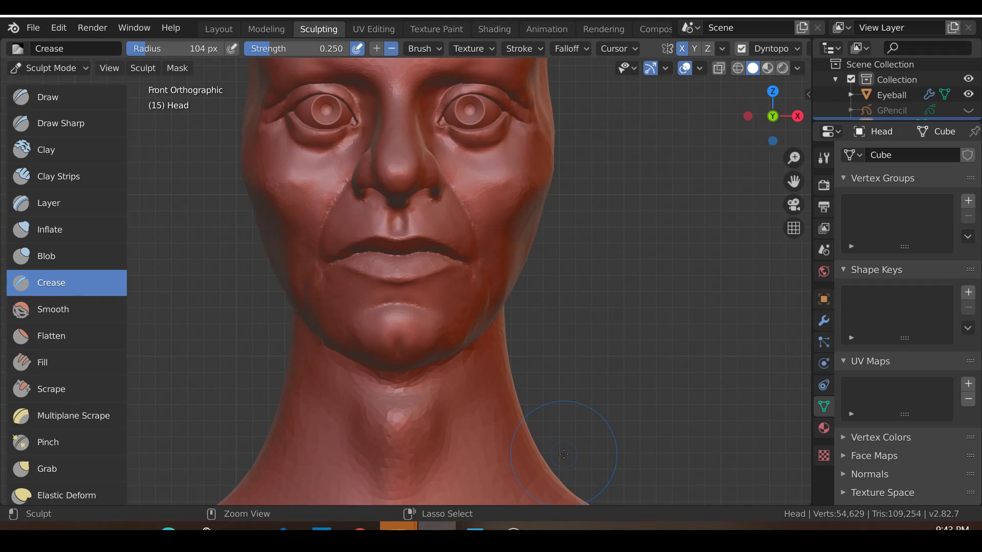
{"action": "key", "text": "ctrl+z"}
Step: Try the chin cleft again with the Crease brush from a low angle, undo it and return to the front view of the head
{"action": "scroll", "coordinate": [555, 453], "scroll_direction": "up", "scroll_amount": 2}
{"action": "middle_click_drag", "start_coordinate": [555, 453], "coordinate": [384, 362]}
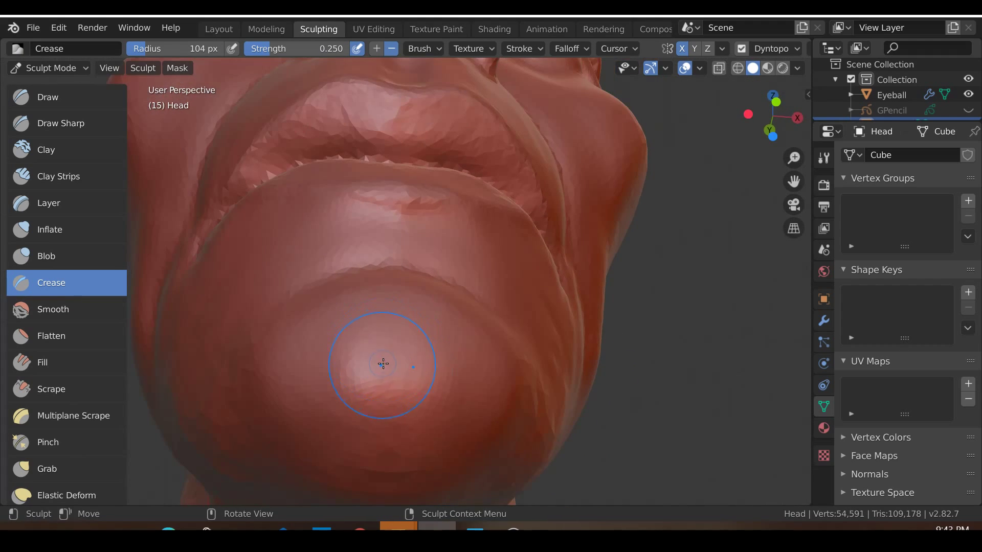
{"action": "left_click_drag", "start_coordinate": [402, 461], "coordinate": [404, 457]}
{"action": "scroll", "coordinate": [409, 413], "scroll_direction": "down", "scroll_amount": 3}
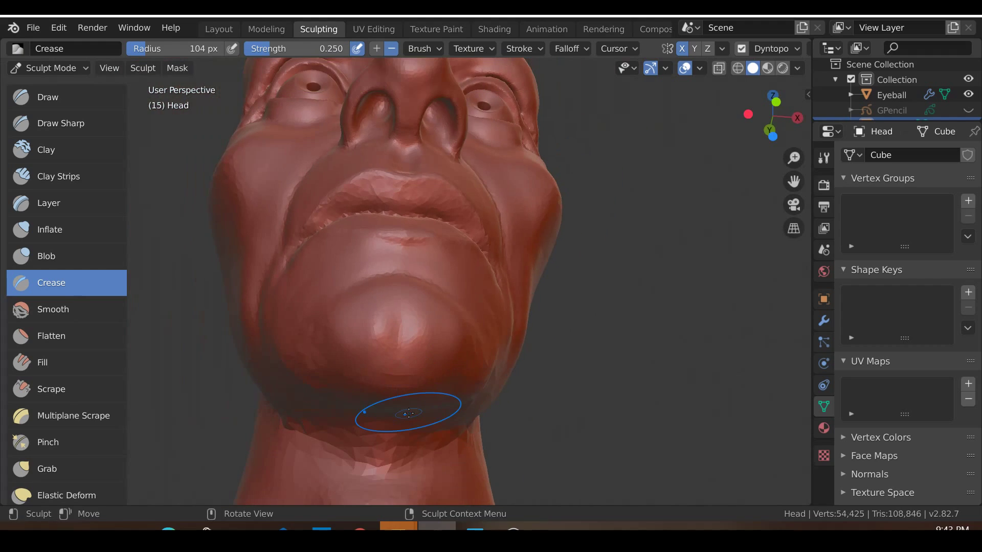
{"action": "key", "text": "ctrl+z"}
{"action": "key", "text": "ctrl+z"}
{"action": "key", "text": "KP_1"}
{"action": "scroll", "coordinate": [506, 428], "scroll_direction": "down", "scroll_amount": 5}
{"action": "middle_click_drag", "start_coordinate": [484, 405], "coordinate": [501, 440], "text": "shift"}
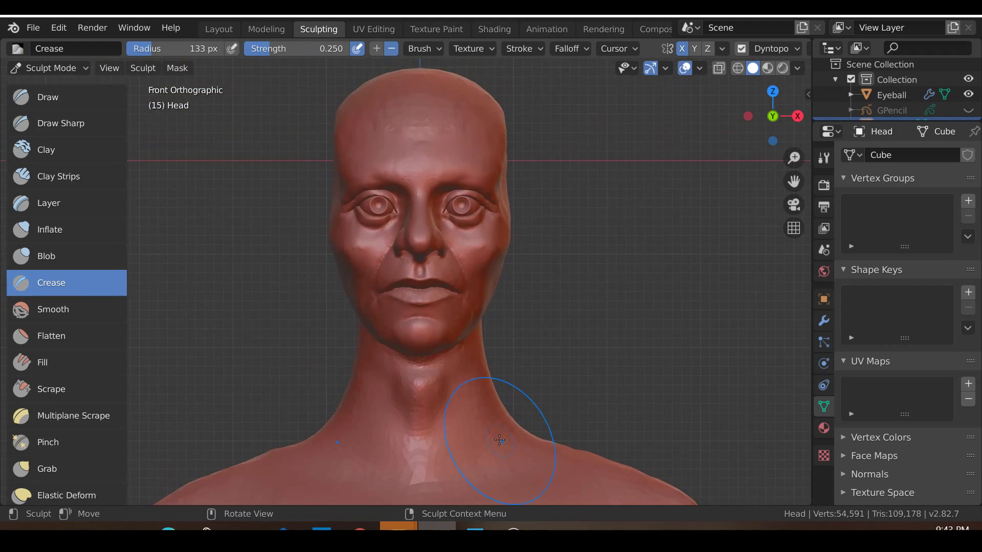
Step: Save the head sculpt file
{"action": "scroll", "coordinate": [502, 441], "scroll_direction": "up", "scroll_amount": 3}
{"action": "left_click", "coordinate": [192, 189]}
{"action": "left_click", "coordinate": [33, 27]}
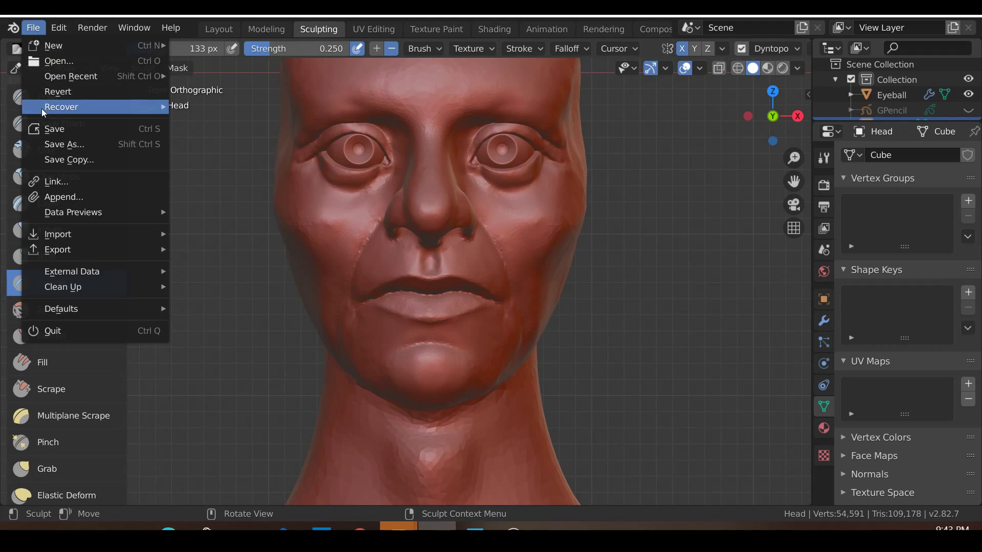
{"action": "left_click", "coordinate": [50, 128]}
Step: Examine the lips and the mouth opening up close from the front, the side and below
{"action": "scroll", "coordinate": [482, 372], "scroll_direction": "up", "scroll_amount": 5}
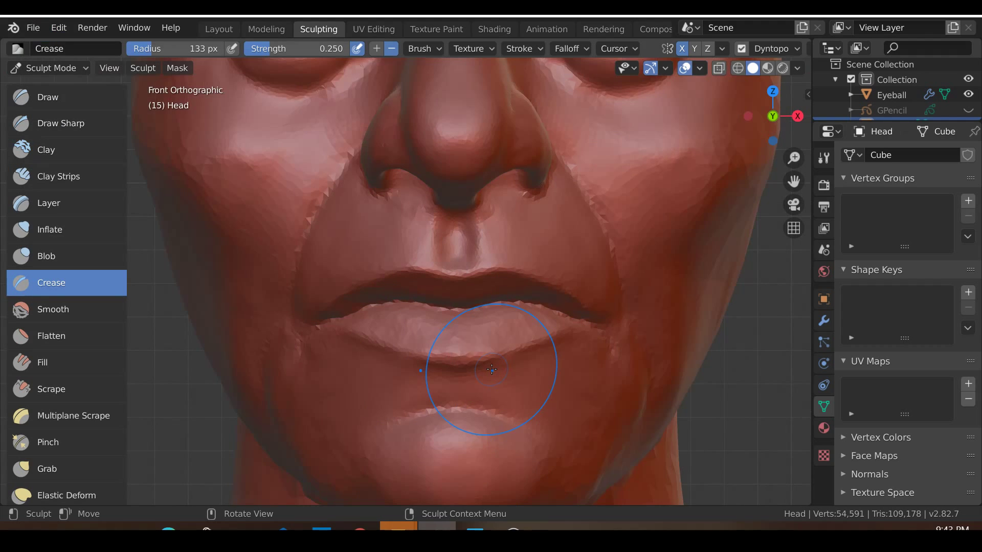
{"action": "middle_click_drag", "start_coordinate": [491, 368], "coordinate": [594, 428]}
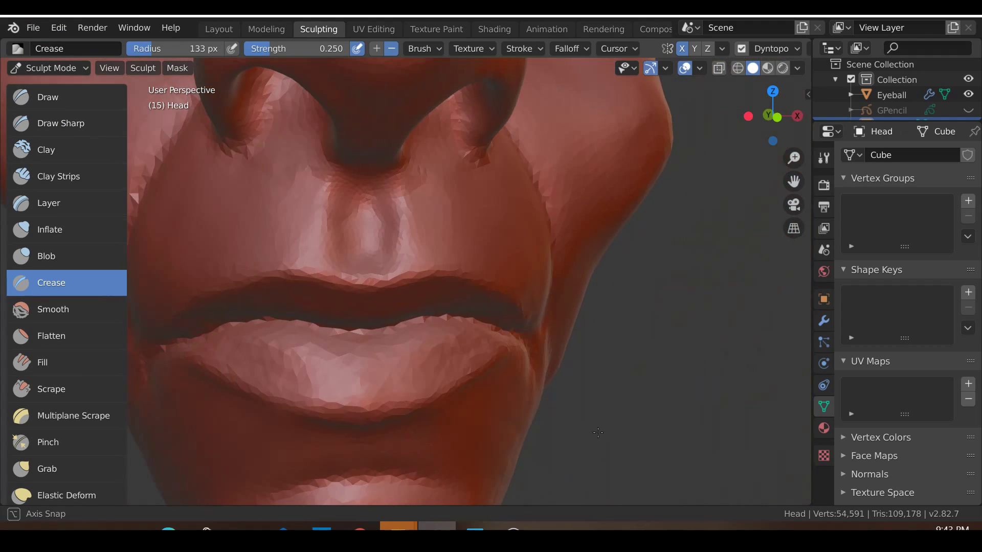
{"action": "scroll", "coordinate": [532, 423], "scroll_direction": "up", "scroll_amount": 3}
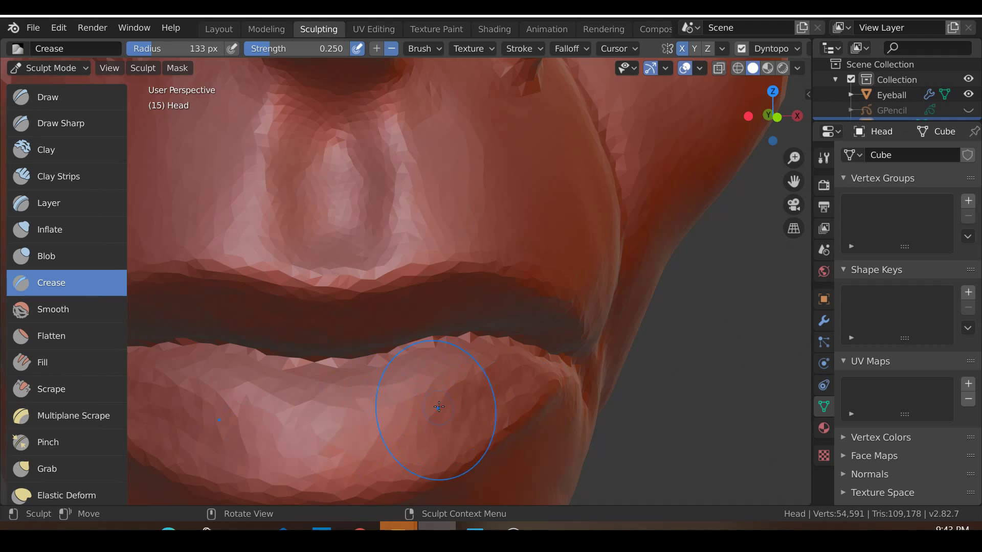
{"action": "scroll", "coordinate": [439, 408], "scroll_direction": "up", "scroll_amount": 2}
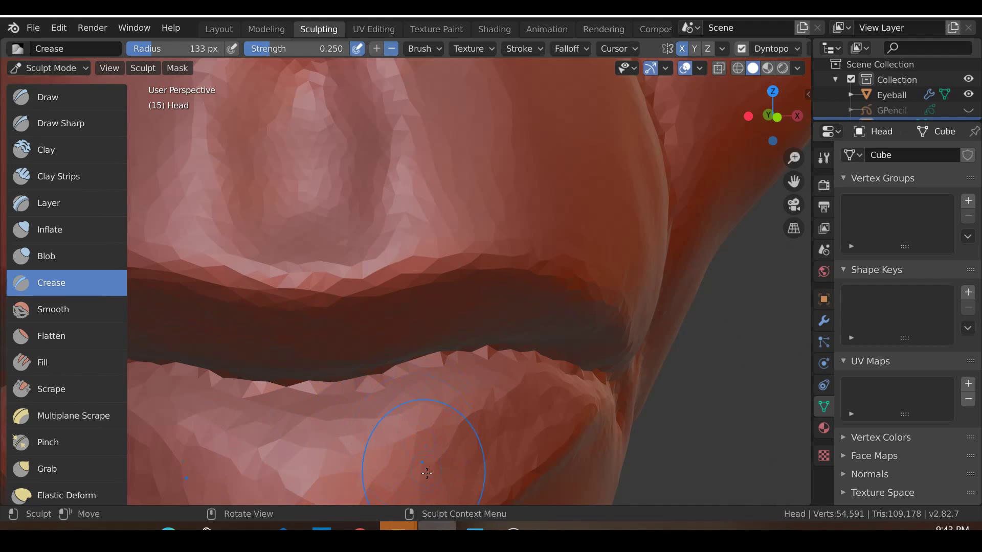
{"action": "scroll", "coordinate": [504, 467], "scroll_direction": "down", "scroll_amount": 3}
{"action": "mouse_move", "coordinate": [501, 450]}
{"action": "middle_mouse_down"}
{"action": "mouse_move", "coordinate": [473, 411]}
{"action": "mouse_move", "coordinate": [499, 405]}
{"action": "mouse_move", "coordinate": [444, 409]}
{"action": "mouse_move", "coordinate": [503, 407]}
{"action": "mouse_move", "coordinate": [470, 383]}
{"action": "mouse_move", "coordinate": [486, 405]}
{"action": "mouse_move", "coordinate": [498, 394]}
{"action": "mouse_move", "coordinate": [486, 381]}
{"action": "mouse_move", "coordinate": [423, 392]}
{"action": "mouse_move", "coordinate": [376, 382]}
{"action": "middle_mouse_up"}
{"action": "scroll", "coordinate": [486, 405], "scroll_direction": "down", "scroll_amount": 3}
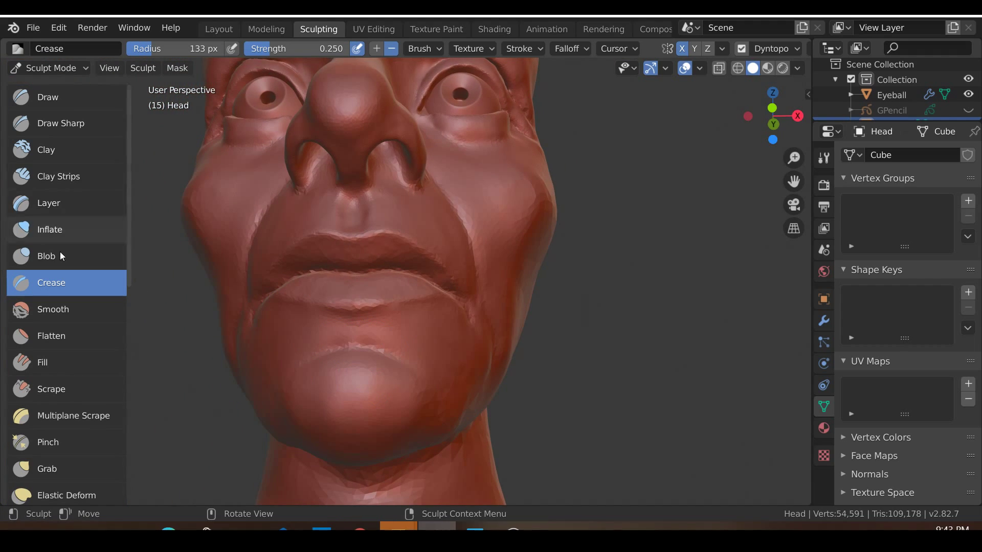
Step: Build up the middle of the upper lip from below with the Clay Strips brush at 133 px radius and 0.600 strength
{"action": "left_click", "coordinate": [60, 173]}
{"action": "scroll", "coordinate": [474, 322], "scroll_direction": "up", "scroll_amount": 3}
{"action": "middle_click_drag", "start_coordinate": [468, 327], "coordinate": [533, 383], "text": "shift"}
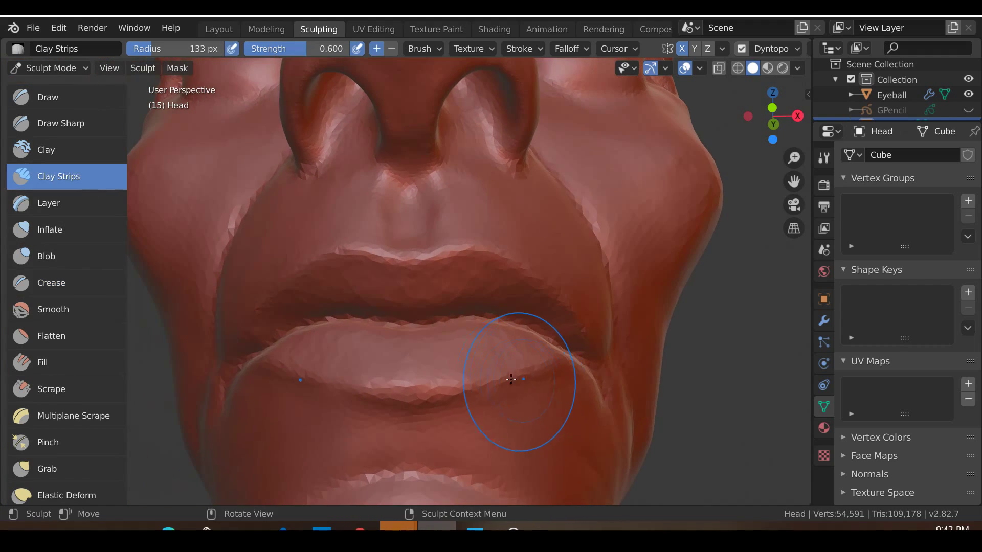
{"action": "scroll", "coordinate": [502, 375], "scroll_direction": "up", "scroll_amount": 1}
{"action": "mouse_move", "coordinate": [450, 370]}
{"action": "middle_mouse_down", "text": "shift"}
{"action": "mouse_move", "coordinate": [476, 377]}
{"action": "mouse_move", "coordinate": [430, 379]}
{"action": "mouse_move", "coordinate": [424, 393]}
{"action": "middle_mouse_up", "text": "shift"}
{"action": "scroll", "coordinate": [475, 377], "scroll_direction": "up", "scroll_amount": 2}
{"action": "mouse_move", "coordinate": [537, 400]}
{"action": "middle_mouse_down"}
{"action": "mouse_move", "coordinate": [528, 367]}
{"action": "mouse_move", "coordinate": [531, 396]}
{"action": "middle_mouse_up"}
{"action": "scroll", "coordinate": [531, 395], "scroll_direction": "up", "scroll_amount": 1}
{"action": "mouse_move", "coordinate": [430, 290]}
{"action": "left_mouse_down"}
{"action": "mouse_move", "coordinate": [468, 258]}
{"action": "mouse_move", "coordinate": [526, 264]}
{"action": "left_mouse_up"}
{"action": "middle_click_drag", "start_coordinate": [525, 264], "coordinate": [526, 264]}
{"action": "mouse_move", "coordinate": [407, 266]}
{"action": "left_mouse_down"}
{"action": "mouse_move", "coordinate": [465, 246]}
{"action": "mouse_move", "coordinate": [558, 239]}
{"action": "mouse_move", "coordinate": [534, 302]}
{"action": "mouse_move", "coordinate": [459, 398]}
{"action": "left_mouse_up"}
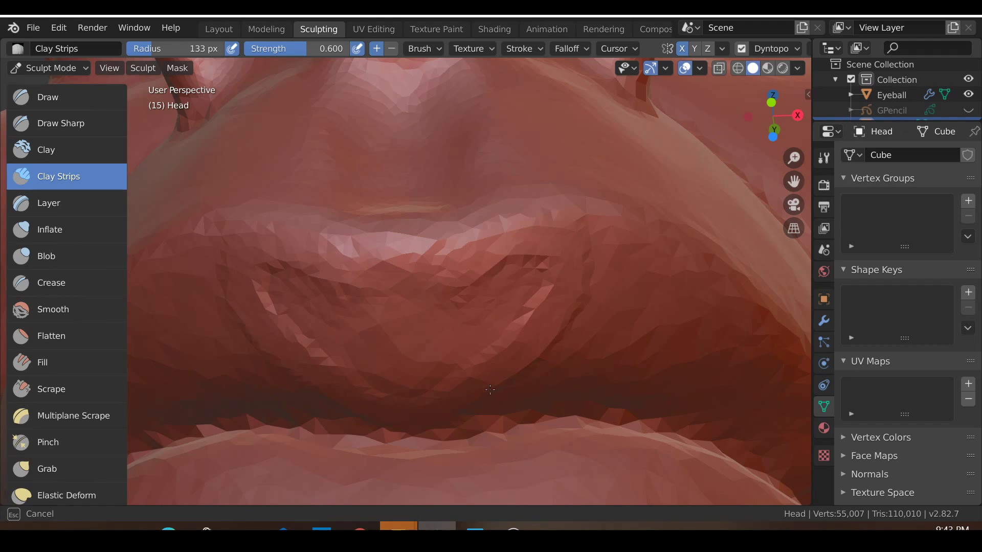
{"action": "mouse_move", "coordinate": [502, 323]}
{"action": "left_mouse_down"}
{"action": "mouse_move", "coordinate": [327, 328]}
{"action": "mouse_move", "coordinate": [424, 327]}
{"action": "mouse_move", "coordinate": [399, 287]}
{"action": "mouse_move", "coordinate": [444, 363]}
{"action": "mouse_move", "coordinate": [506, 302]}
{"action": "mouse_move", "coordinate": [450, 291]}
{"action": "mouse_move", "coordinate": [424, 302]}
{"action": "mouse_move", "coordinate": [466, 335]}
{"action": "mouse_move", "coordinate": [532, 276]}
{"action": "mouse_move", "coordinate": [514, 276]}
{"action": "mouse_move", "coordinate": [391, 348]}
{"action": "mouse_move", "coordinate": [382, 392]}
{"action": "left_mouse_up"}
{"action": "mouse_move", "coordinate": [474, 332]}
{"action": "left_mouse_down"}
{"action": "mouse_move", "coordinate": [532, 286]}
{"action": "mouse_move", "coordinate": [486, 266]}
{"action": "mouse_move", "coordinate": [421, 287]}
{"action": "mouse_move", "coordinate": [400, 275]}
{"action": "mouse_move", "coordinate": [439, 307]}
{"action": "mouse_move", "coordinate": [537, 249]}
{"action": "mouse_move", "coordinate": [573, 243]}
{"action": "left_mouse_up"}
{"action": "mouse_move", "coordinate": [296, 307]}
{"action": "left_mouse_down"}
{"action": "mouse_move", "coordinate": [302, 297]}
{"action": "mouse_move", "coordinate": [292, 292]}
{"action": "mouse_move", "coordinate": [307, 307]}
{"action": "left_mouse_up"}
Step: Add Clay Strips volume along the side of the upper lip, from its centre towards the mouth corner
{"action": "scroll", "coordinate": [459, 313], "scroll_direction": "down", "scroll_amount": 5}
{"action": "mouse_move", "coordinate": [481, 364]}
{"action": "middle_mouse_down"}
{"action": "mouse_move", "coordinate": [441, 372]}
{"action": "mouse_move", "coordinate": [422, 391]}
{"action": "mouse_move", "coordinate": [438, 395]}
{"action": "middle_mouse_up"}
{"action": "middle_click_drag", "start_coordinate": [411, 346], "coordinate": [424, 331]}
{"action": "scroll", "coordinate": [394, 320], "scroll_direction": "up", "scroll_amount": 1}
{"action": "left_click_drag", "start_coordinate": [394, 321], "coordinate": [491, 374]}
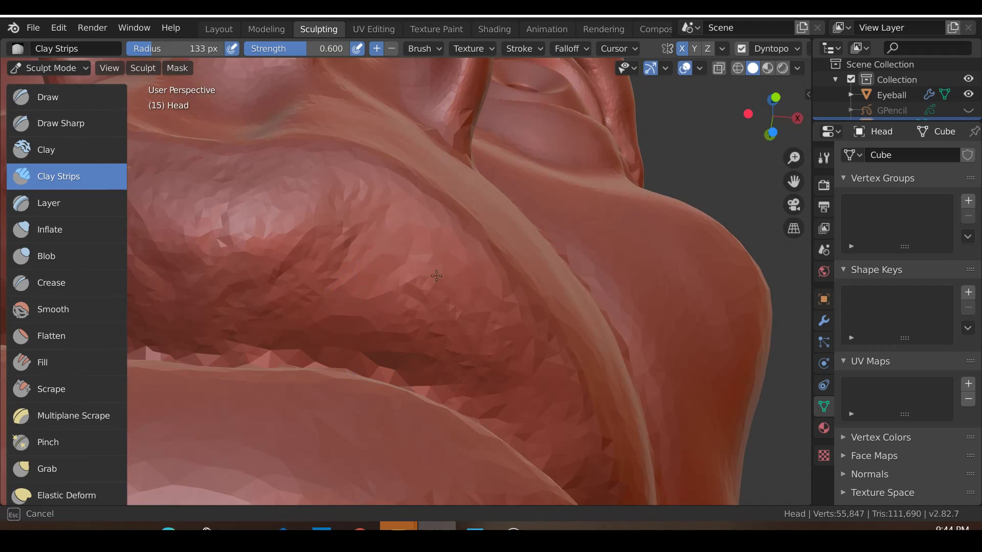
{"action": "mouse_move", "coordinate": [424, 356]}
{"action": "left_mouse_down"}
{"action": "mouse_move", "coordinate": [380, 349]}
{"action": "mouse_move", "coordinate": [391, 287]}
{"action": "left_mouse_up"}
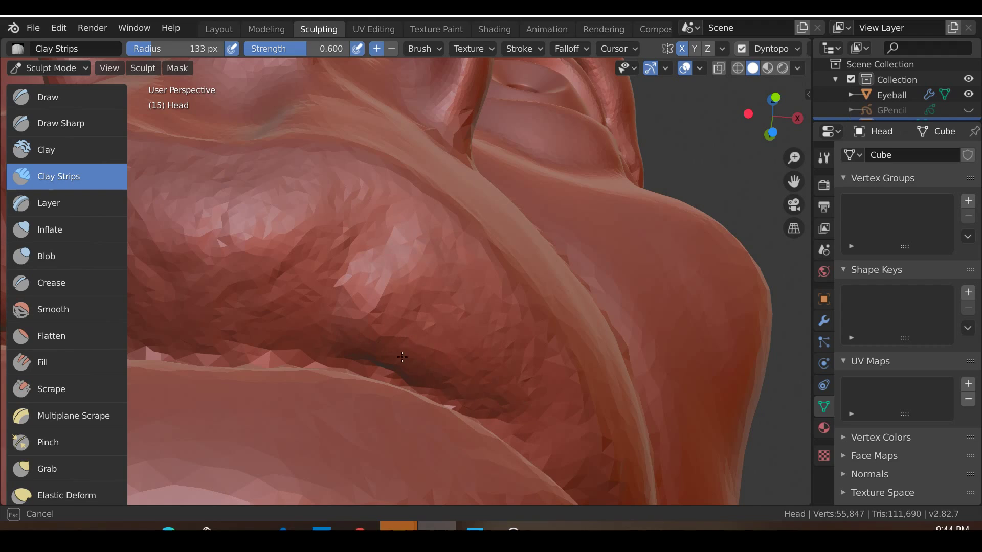
{"action": "left_click_drag", "start_coordinate": [548, 399], "coordinate": [470, 328]}
{"action": "mouse_move", "coordinate": [471, 327]}
{"action": "middle_mouse_down"}
{"action": "mouse_move", "coordinate": [453, 368]}
{"action": "mouse_move", "coordinate": [501, 378]}
{"action": "middle_mouse_up"}
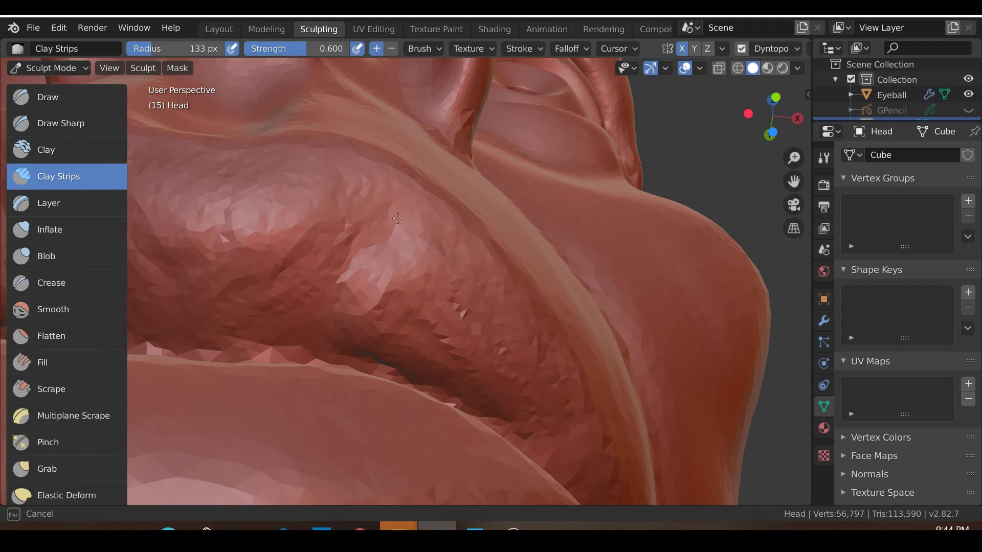
{"action": "left_click_drag", "start_coordinate": [386, 248], "coordinate": [355, 314]}
{"action": "left_click_drag", "start_coordinate": [369, 253], "coordinate": [394, 213]}
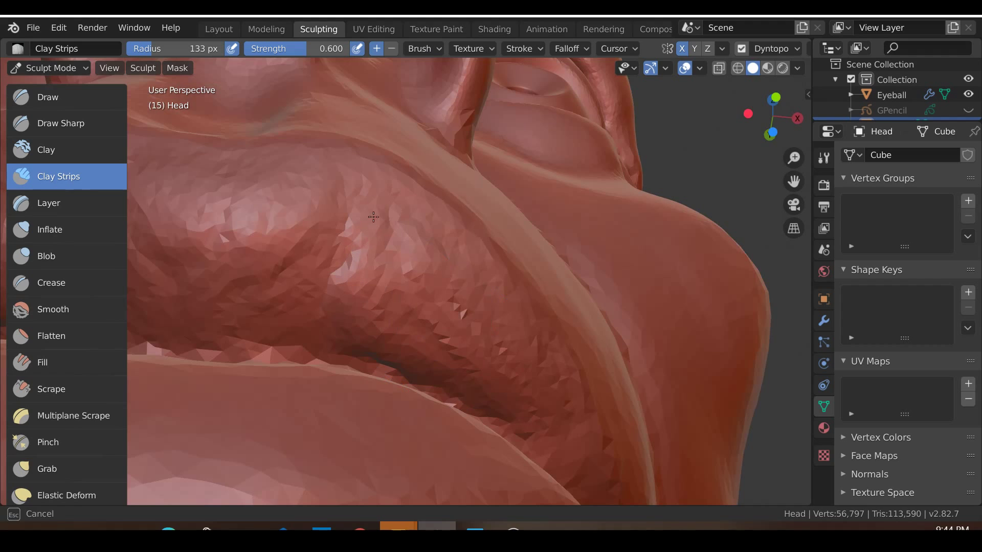
Step: Smooth the built-up upper lip out to the mouth corners with the Smooth brush at 133 px radius and 0.426 strength
{"action": "scroll", "coordinate": [501, 374], "scroll_direction": "down", "scroll_amount": 7}
{"action": "mouse_move", "coordinate": [499, 375]}
{"action": "middle_mouse_down"}
{"action": "mouse_move", "coordinate": [399, 459]}
{"action": "mouse_move", "coordinate": [342, 452]}
{"action": "mouse_move", "coordinate": [367, 384]}
{"action": "mouse_move", "coordinate": [408, 395]}
{"action": "middle_mouse_up"}
{"action": "scroll", "coordinate": [342, 451], "scroll_direction": "up", "scroll_amount": 2}
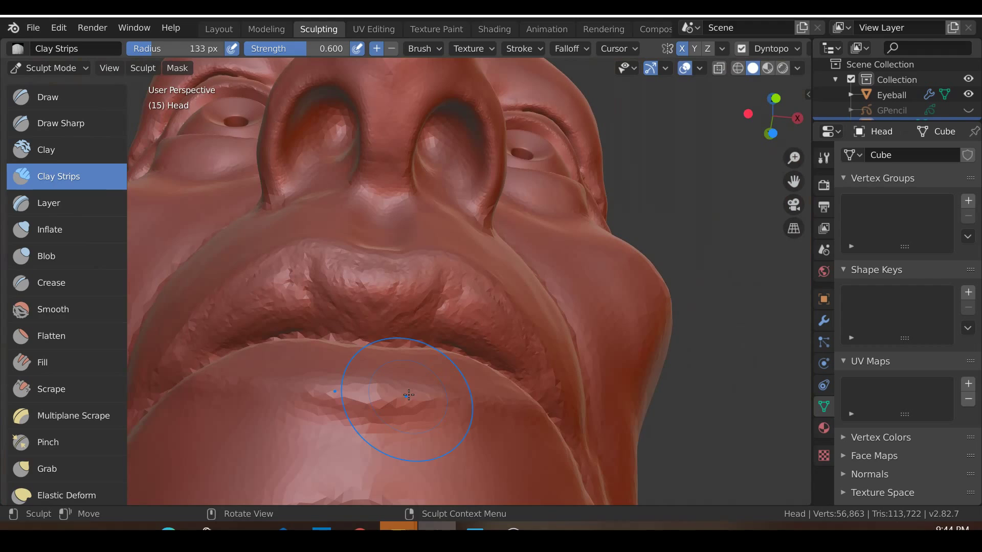
{"action": "key", "text": "s"}
{"action": "scroll", "coordinate": [407, 394], "scroll_direction": "up", "scroll_amount": 4}
{"action": "left_click_drag", "start_coordinate": [240, 309], "coordinate": [240, 310]}
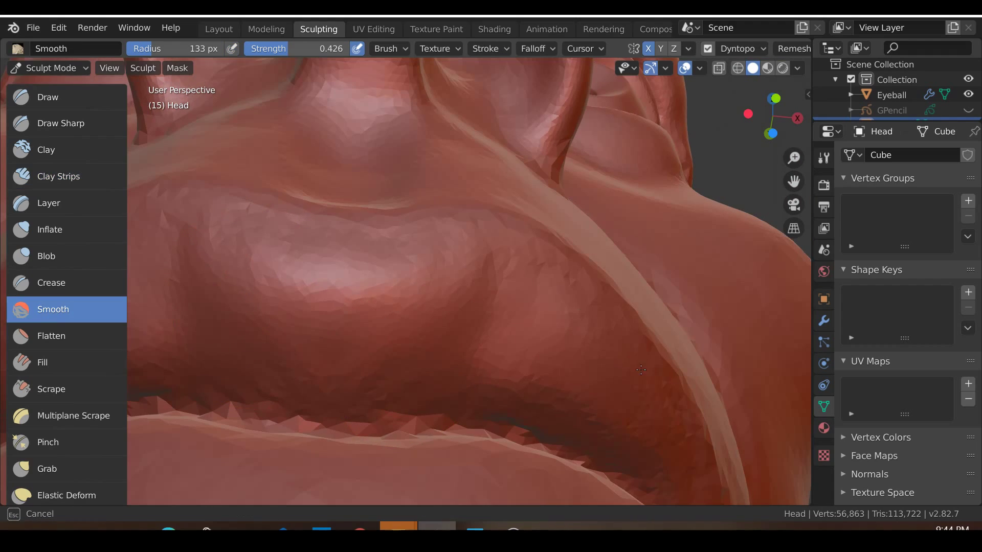
{"action": "scroll", "coordinate": [470, 360], "scroll_direction": "down", "scroll_amount": 2}
{"action": "left_click_drag", "start_coordinate": [637, 446], "coordinate": [632, 476]}
{"action": "scroll", "coordinate": [624, 468], "scroll_direction": "down", "scroll_amount": 3}
{"action": "mouse_move", "coordinate": [614, 458]}
{"action": "middle_mouse_down"}
{"action": "mouse_move", "coordinate": [598, 476]}
{"action": "mouse_move", "coordinate": [533, 473]}
{"action": "mouse_move", "coordinate": [561, 479]}
{"action": "mouse_move", "coordinate": [567, 458]}
{"action": "mouse_move", "coordinate": [550, 410]}
{"action": "mouse_move", "coordinate": [579, 401]}
{"action": "mouse_move", "coordinate": [550, 381]}
{"action": "middle_mouse_up"}
{"action": "scroll", "coordinate": [578, 401], "scroll_direction": "up", "scroll_amount": 4}
{"action": "scroll", "coordinate": [549, 380], "scroll_direction": "up", "scroll_amount": 2}
{"action": "left_click_drag", "start_coordinate": [331, 273], "coordinate": [316, 298]}
{"action": "scroll", "coordinate": [315, 306], "scroll_direction": "down", "scroll_amount": 4}
{"action": "mouse_move", "coordinate": [312, 324]}
{"action": "middle_mouse_down"}
{"action": "mouse_move", "coordinate": [307, 402]}
{"action": "mouse_move", "coordinate": [285, 348]}
{"action": "middle_mouse_up"}
{"action": "middle_click_drag", "start_coordinate": [263, 300], "coordinate": [286, 311]}
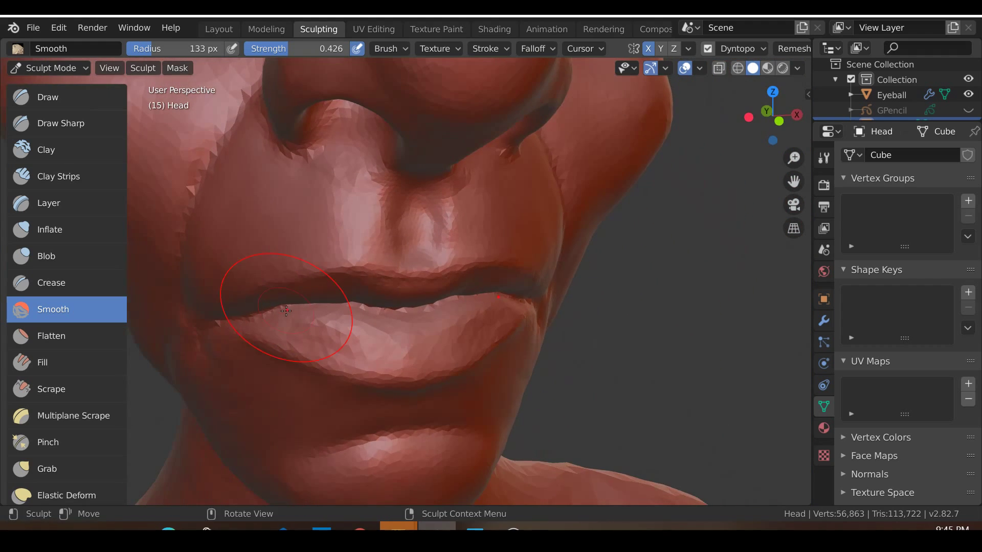
Step: Build two full volumes beside the centre of the lower lip with the Clay Strips brush at 0.600 strength
{"action": "left_click", "coordinate": [66, 183]}
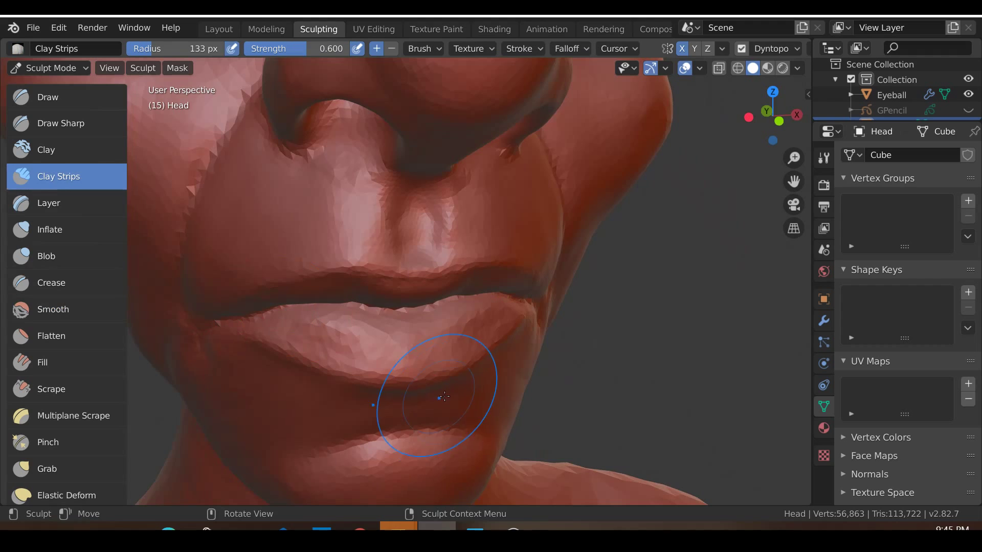
{"action": "middle_click_drag", "start_coordinate": [440, 396], "coordinate": [455, 385]}
{"action": "scroll", "coordinate": [458, 386], "scroll_direction": "up", "scroll_amount": 3}
{"action": "middle_click_drag", "start_coordinate": [573, 441], "coordinate": [478, 402], "text": "shift"}
{"action": "scroll", "coordinate": [311, 344], "scroll_direction": "up", "scroll_amount": 1}
{"action": "mouse_move", "coordinate": [278, 364]}
{"action": "left_mouse_down"}
{"action": "mouse_move", "coordinate": [256, 371]}
{"action": "mouse_move", "coordinate": [330, 328]}
{"action": "left_mouse_up"}
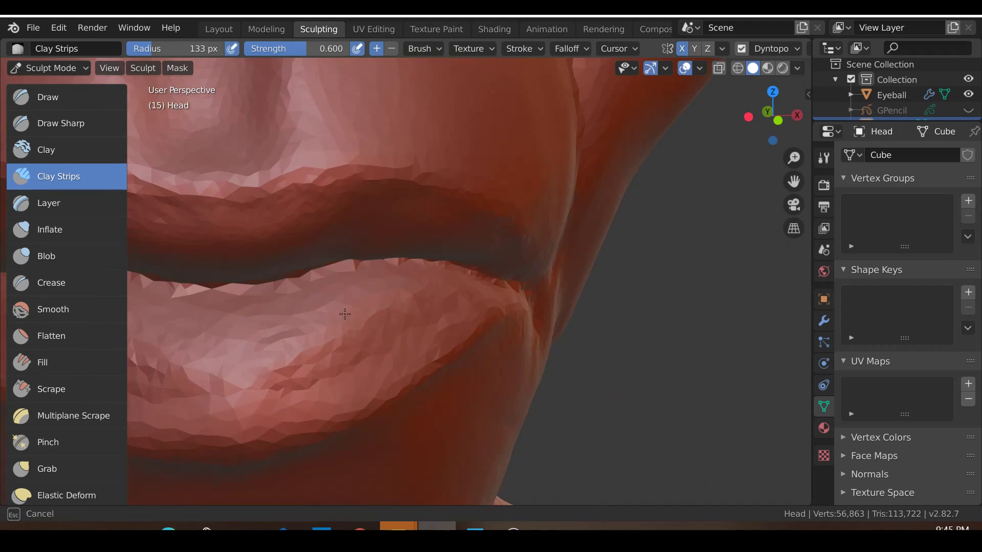
{"action": "mouse_move", "coordinate": [390, 344]}
{"action": "left_mouse_down"}
{"action": "mouse_move", "coordinate": [287, 373]}
{"action": "mouse_move", "coordinate": [379, 345]}
{"action": "mouse_move", "coordinate": [215, 368]}
{"action": "mouse_move", "coordinate": [339, 355]}
{"action": "mouse_move", "coordinate": [341, 394]}
{"action": "left_mouse_up"}
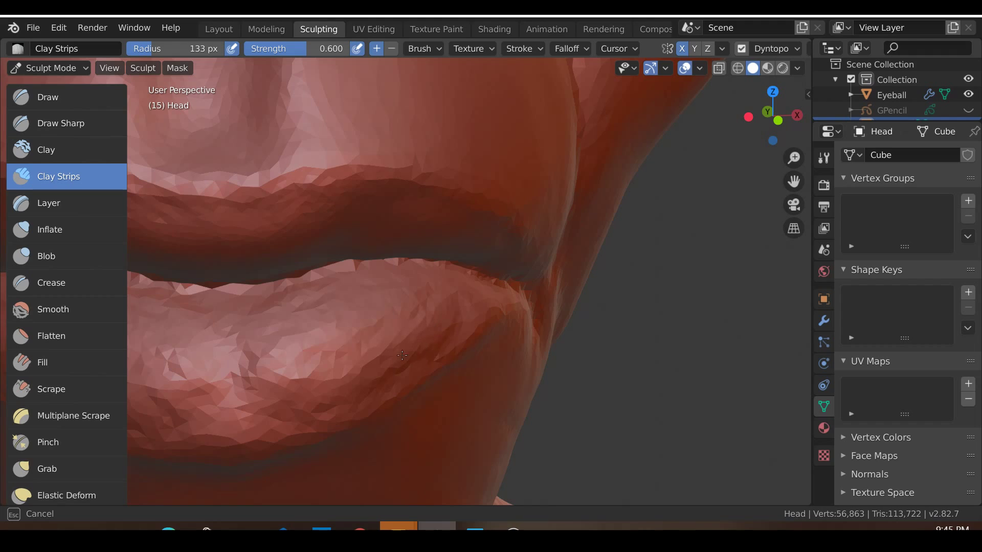
{"action": "left_click_drag", "start_coordinate": [288, 354], "coordinate": [452, 296]}
{"action": "mouse_move", "coordinate": [303, 369]}
{"action": "left_mouse_down"}
{"action": "mouse_move", "coordinate": [422, 339]}
{"action": "mouse_move", "coordinate": [404, 317]}
{"action": "mouse_move", "coordinate": [439, 301]}
{"action": "mouse_move", "coordinate": [322, 356]}
{"action": "left_mouse_up"}
{"action": "middle_click_drag", "start_coordinate": [272, 365], "coordinate": [270, 330]}
{"action": "left_click_drag", "start_coordinate": [270, 329], "coordinate": [269, 319]}
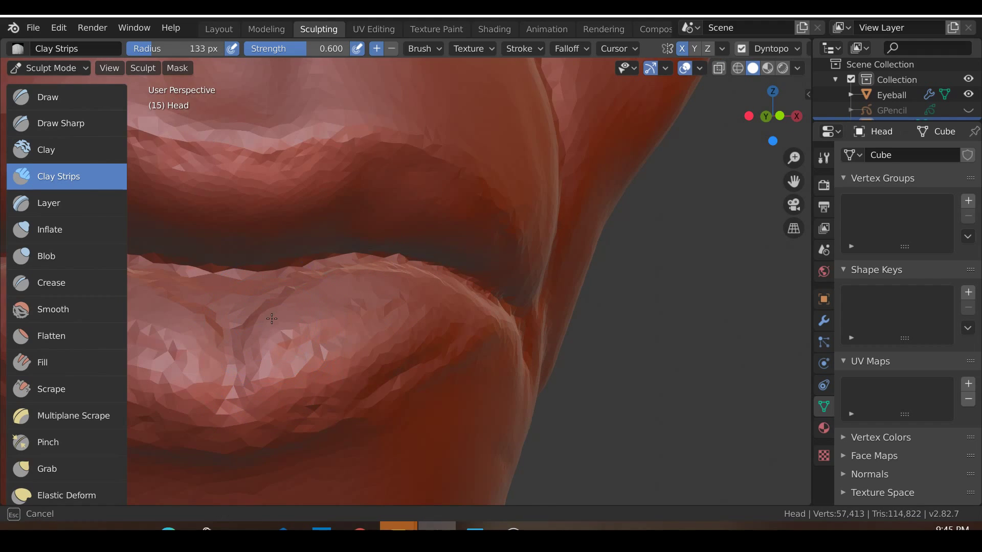
{"action": "left_click_drag", "start_coordinate": [331, 331], "coordinate": [292, 339]}
Step: Smooth the new volume on the lower lip in front view with the Smooth brush at 0.426 strength
{"action": "scroll", "coordinate": [298, 324], "scroll_direction": "down", "scroll_amount": 3}
{"action": "key", "text": "KP_1"}
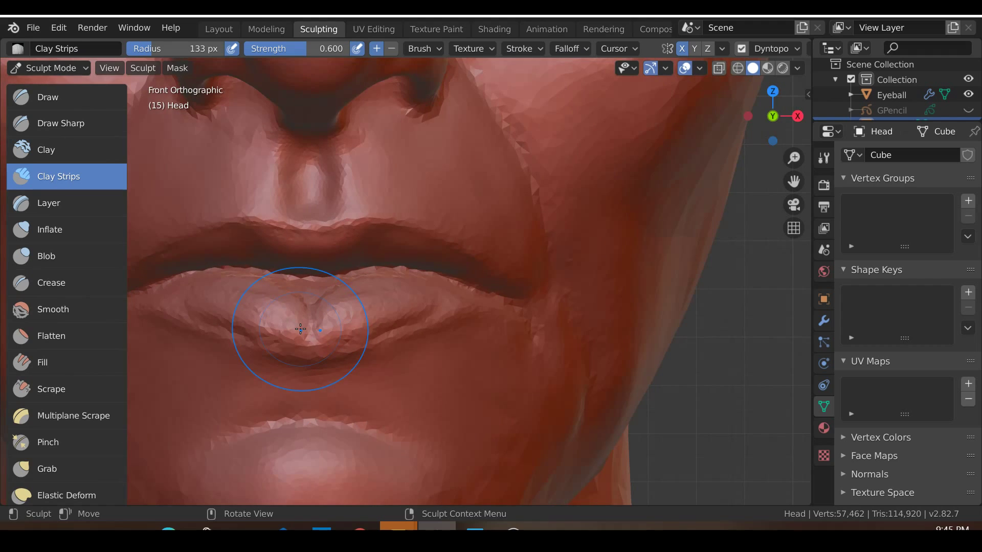
{"action": "key", "text": "s"}
{"action": "scroll", "coordinate": [300, 329], "scroll_direction": "up", "scroll_amount": 4}
{"action": "middle_click_drag", "start_coordinate": [241, 340], "coordinate": [250, 394], "text": "shift"}
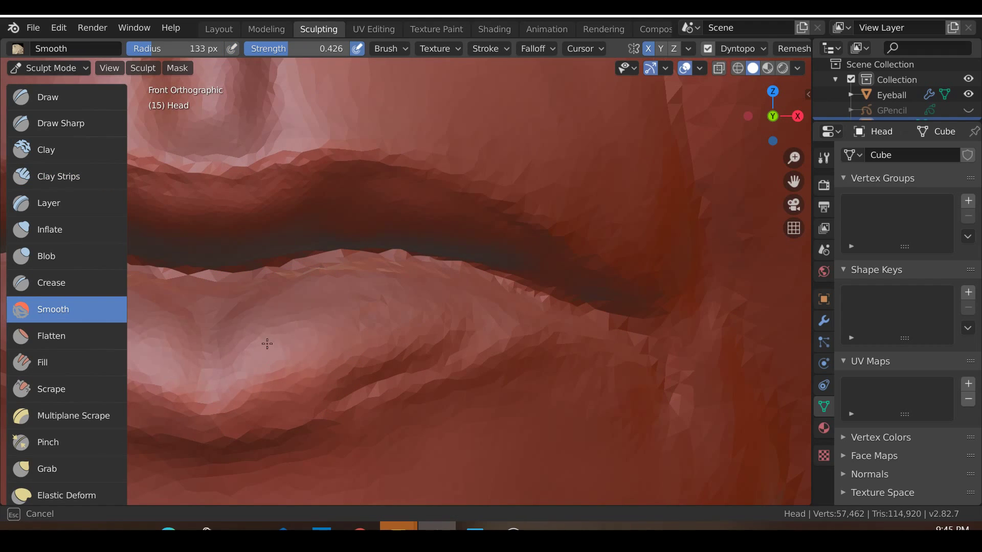
{"action": "scroll", "coordinate": [400, 301], "scroll_direction": "down", "scroll_amount": 3}
{"action": "scroll", "coordinate": [400, 301], "scroll_direction": "down", "scroll_amount": 4}
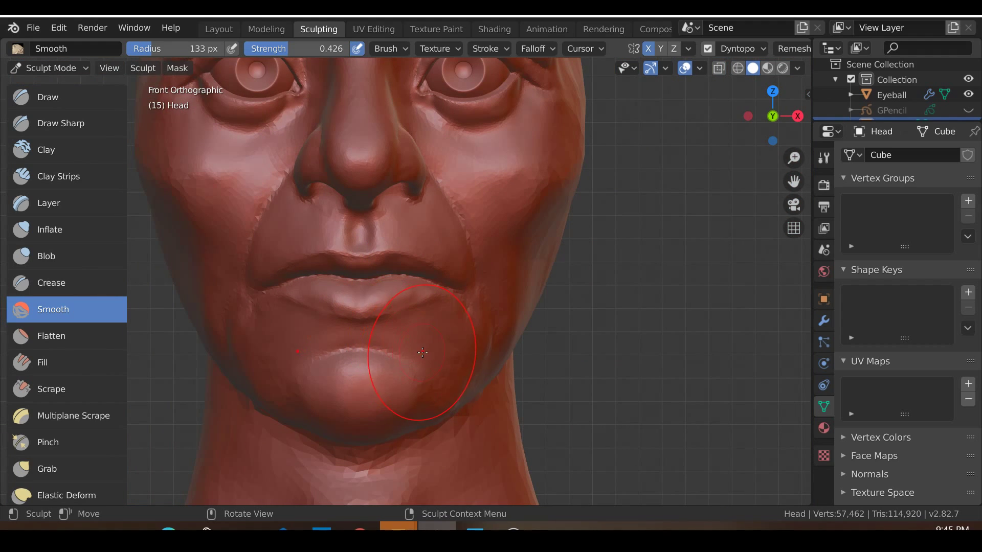
{"action": "scroll", "coordinate": [417, 358], "scroll_direction": "up", "scroll_amount": 6}
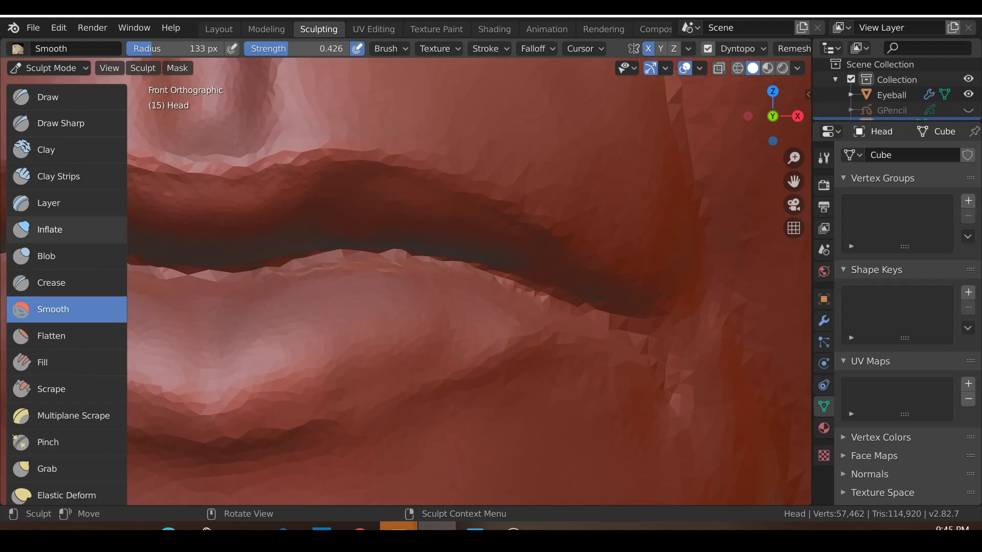
Step: Fill out the lower lip's underside towards the mouth corner with Clay Strips at 0.600 strength and smooth the result
{"action": "left_click", "coordinate": [51, 176]}
{"action": "middle_click_drag", "start_coordinate": [518, 418], "coordinate": [573, 382], "text": "shift"}
{"action": "scroll", "coordinate": [563, 390], "scroll_direction": "up", "scroll_amount": 2}
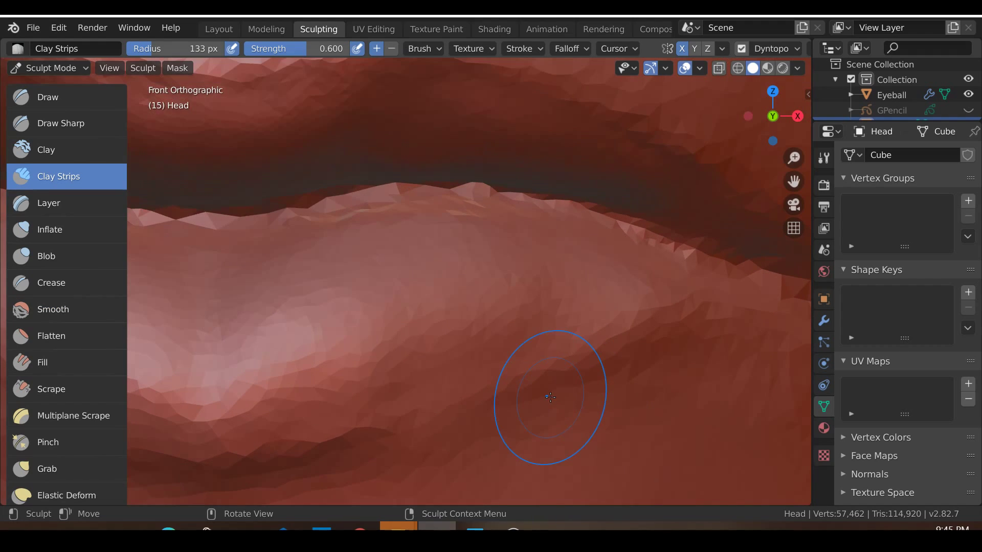
{"action": "left_click_drag", "start_coordinate": [264, 422], "coordinate": [450, 393]}
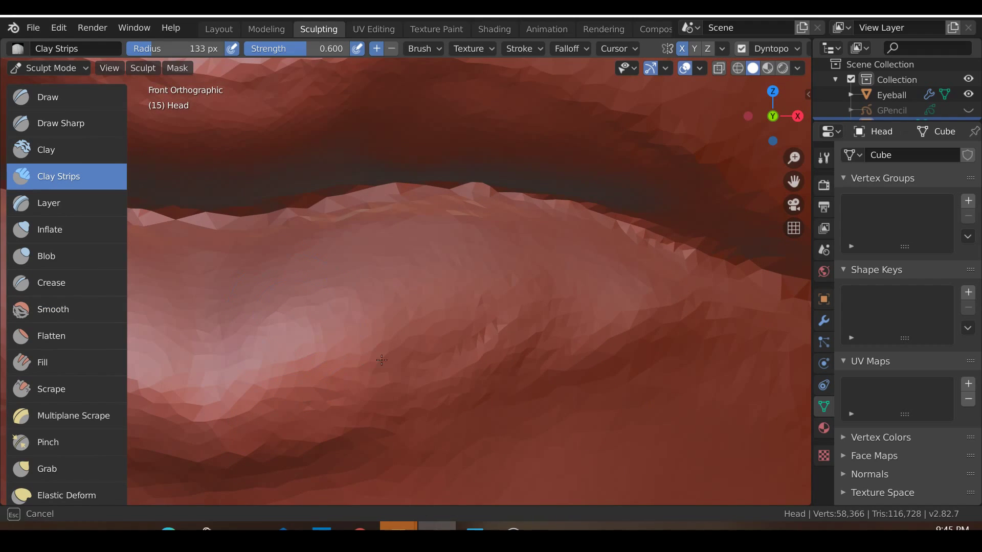
{"action": "left_click_drag", "start_coordinate": [476, 324], "coordinate": [254, 413]}
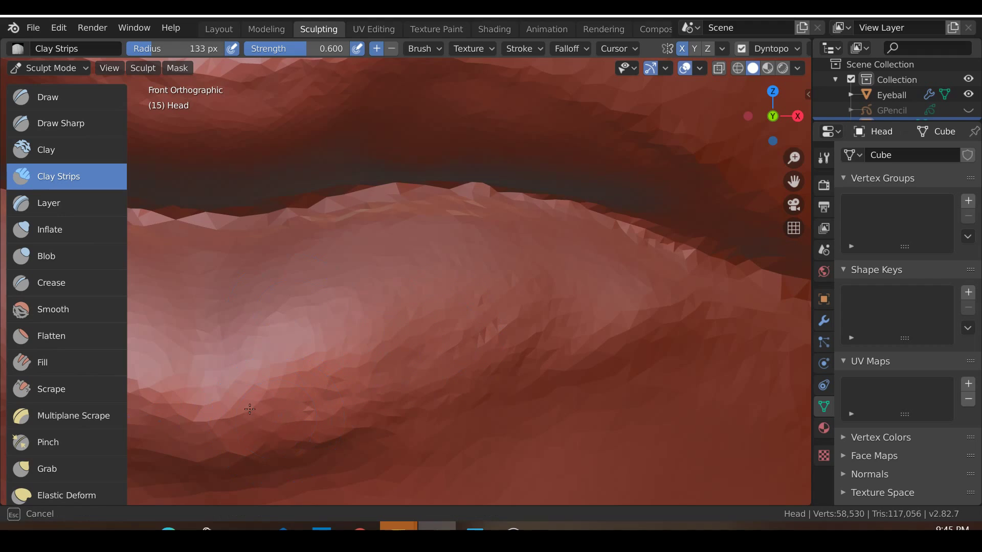
{"action": "mouse_move", "coordinate": [248, 308]}
{"action": "left_mouse_down"}
{"action": "mouse_move", "coordinate": [297, 393]}
{"action": "mouse_move", "coordinate": [340, 392]}
{"action": "left_mouse_up"}
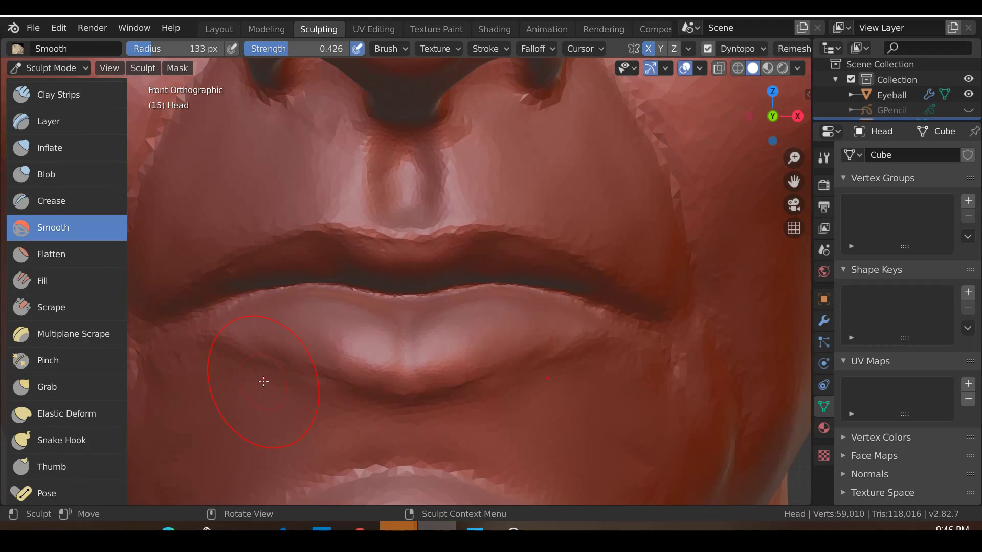
Step: Sharpen the upper edge of the lower lip along the mouth opening with the Crease brush at 133 px radius and 0.250 strength
{"action": "key", "text": "shift+c"}
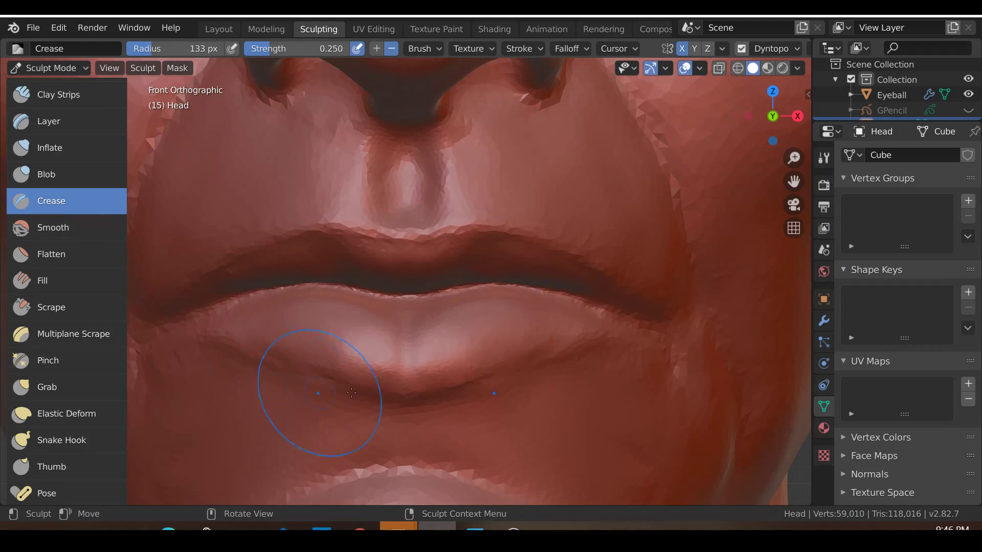
{"action": "scroll", "coordinate": [307, 394], "scroll_direction": "up", "scroll_amount": 6}
{"action": "mouse_move", "coordinate": [174, 338]}
{"action": "left_mouse_down"}
{"action": "mouse_move", "coordinate": [207, 333]}
{"action": "mouse_move", "coordinate": [163, 344]}
{"action": "left_mouse_up"}
{"action": "middle_click_drag", "start_coordinate": [203, 363], "coordinate": [305, 345], "text": "shift"}
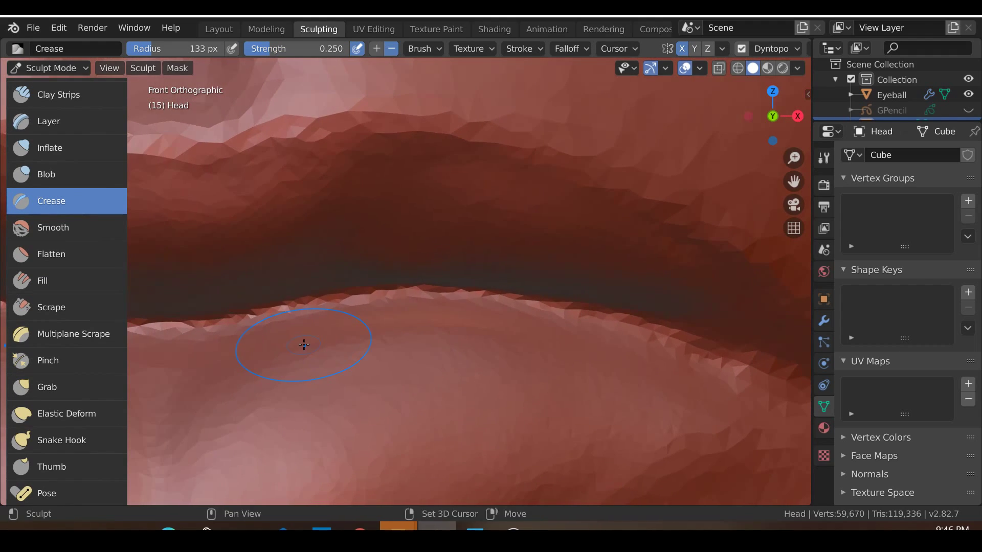
{"action": "scroll", "coordinate": [303, 345], "scroll_direction": "up", "scroll_amount": 1}
{"action": "left_click_drag", "start_coordinate": [199, 333], "coordinate": [210, 326]}
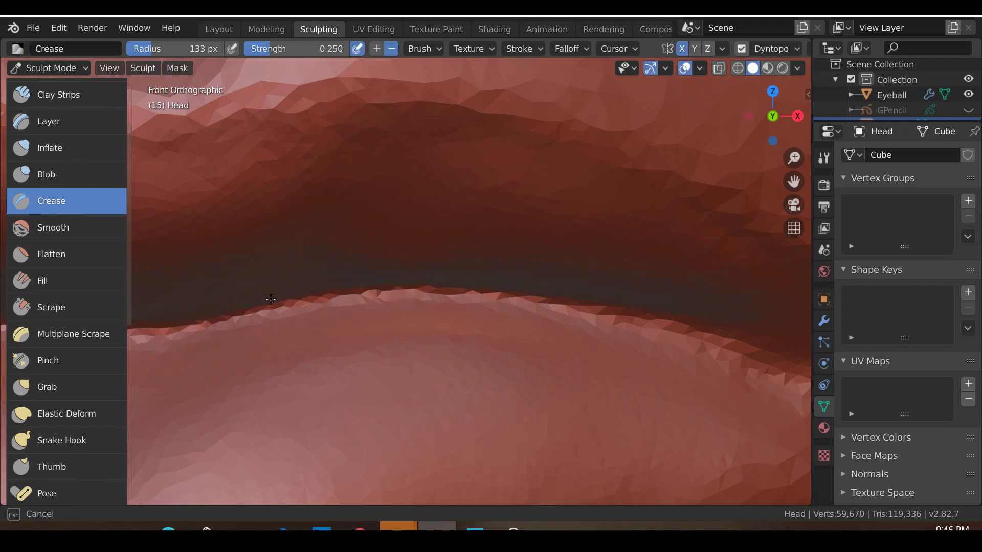
{"action": "left_click_drag", "start_coordinate": [641, 325], "coordinate": [748, 358]}
{"action": "scroll", "coordinate": [741, 368], "scroll_direction": "down", "scroll_amount": 3}
Step: Continue the Crease strokes along the lower lip's upper edge to the outer mouth corner
{"action": "middle_click_drag", "start_coordinate": [683, 388], "coordinate": [558, 386], "text": "shift"}
{"action": "scroll", "coordinate": [496, 382], "scroll_direction": "up", "scroll_amount": 2}
{"action": "middle_click_drag", "start_coordinate": [496, 382], "coordinate": [452, 327], "text": "shift"}
{"action": "left_click_drag", "start_coordinate": [634, 409], "coordinate": [652, 417]}
{"action": "scroll", "coordinate": [428, 323], "scroll_direction": "down", "scroll_amount": 6}
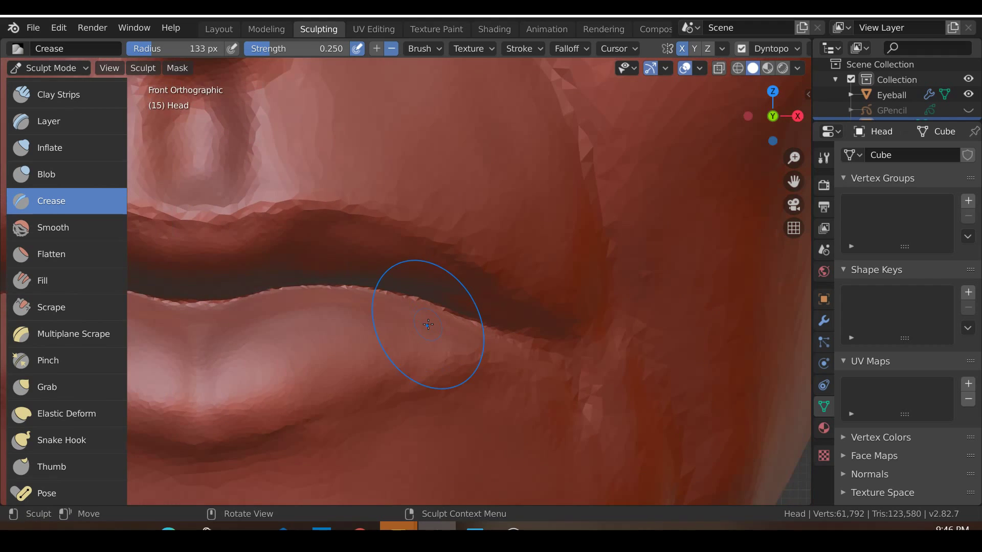
{"action": "scroll", "coordinate": [486, 384], "scroll_direction": "up", "scroll_amount": 4}
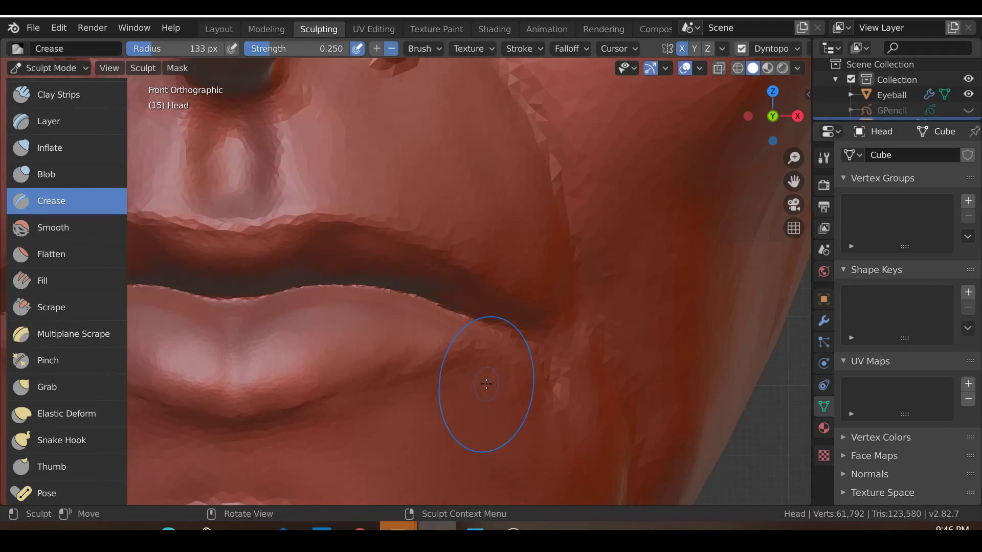
{"action": "middle_click_drag", "start_coordinate": [483, 379], "coordinate": [537, 351], "text": "shift"}
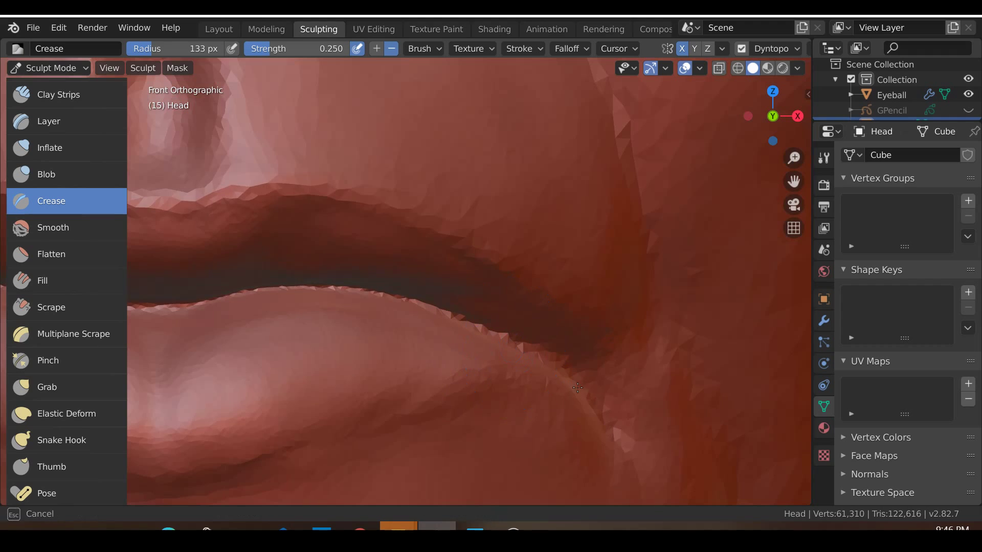
{"action": "left_click_drag", "start_coordinate": [510, 343], "coordinate": [532, 358]}
Step: Crease the mouth line from the lip's middle to the opposite mouth corner at 0.250 strength and review the lower face
{"action": "scroll", "coordinate": [636, 449], "scroll_direction": "down", "scroll_amount": 5}
{"action": "mouse_move", "coordinate": [493, 423]}
{"action": "middle_mouse_down", "text": "shift"}
{"action": "mouse_move", "coordinate": [691, 399]}
{"action": "mouse_move", "coordinate": [721, 409]}
{"action": "middle_mouse_up", "text": "shift"}
{"action": "scroll", "coordinate": [614, 378], "scroll_direction": "up", "scroll_amount": 2}
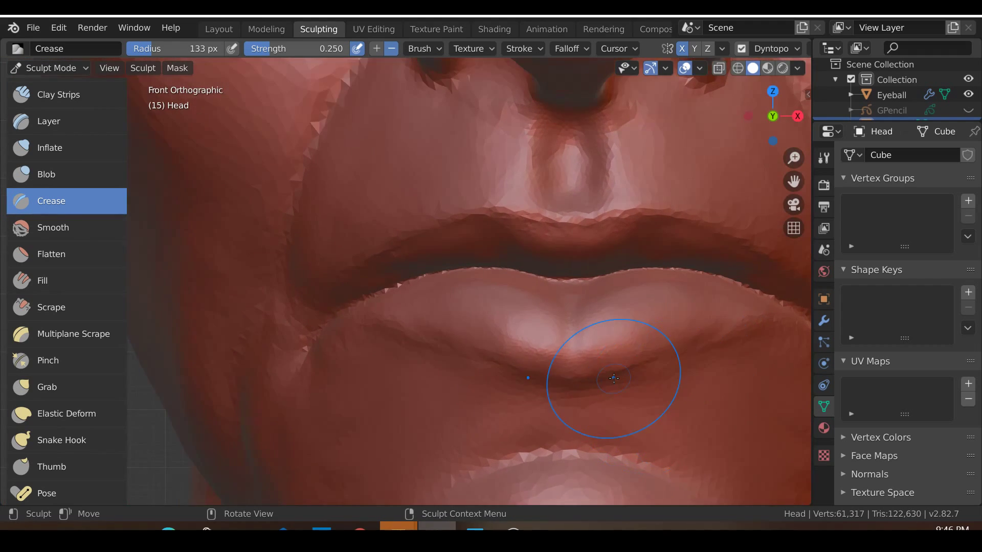
{"action": "scroll", "coordinate": [614, 379], "scroll_direction": "up", "scroll_amount": 3}
{"action": "mouse_move", "coordinate": [649, 276]}
{"action": "left_mouse_down"}
{"action": "mouse_move", "coordinate": [521, 257]}
{"action": "mouse_move", "coordinate": [329, 301]}
{"action": "left_mouse_up"}
{"action": "scroll", "coordinate": [329, 302], "scroll_direction": "down", "scroll_amount": 3}
{"action": "scroll", "coordinate": [329, 301], "scroll_direction": "down", "scroll_amount": 4}
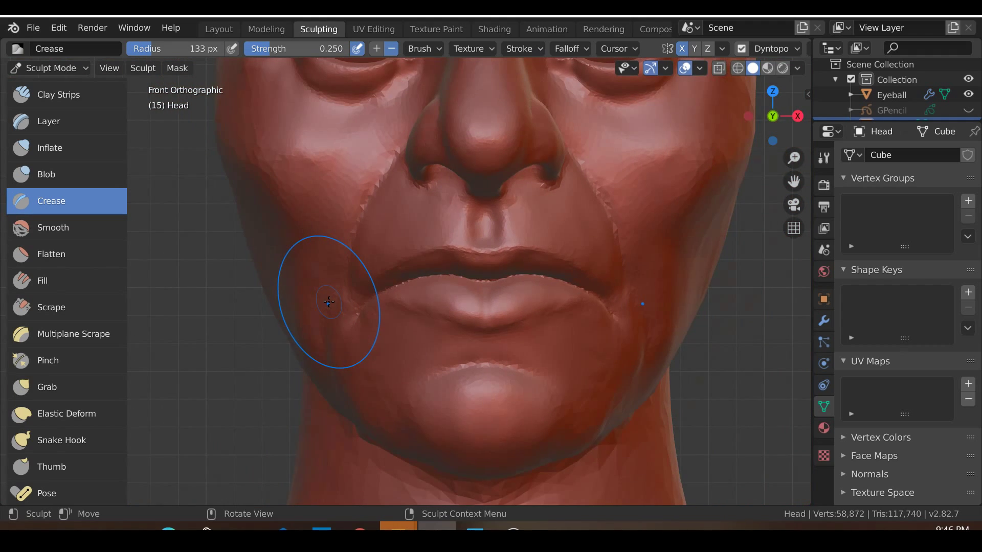
Step: Raise the mouth corners slightly with the Grab brush at 188 px radius and 0.400 strength
{"action": "key", "text": "KP_3"}
{"action": "middle_click_drag", "start_coordinate": [328, 301], "coordinate": [445, 329]}
{"action": "scroll", "coordinate": [484, 155], "scroll_direction": "up", "scroll_amount": 3}
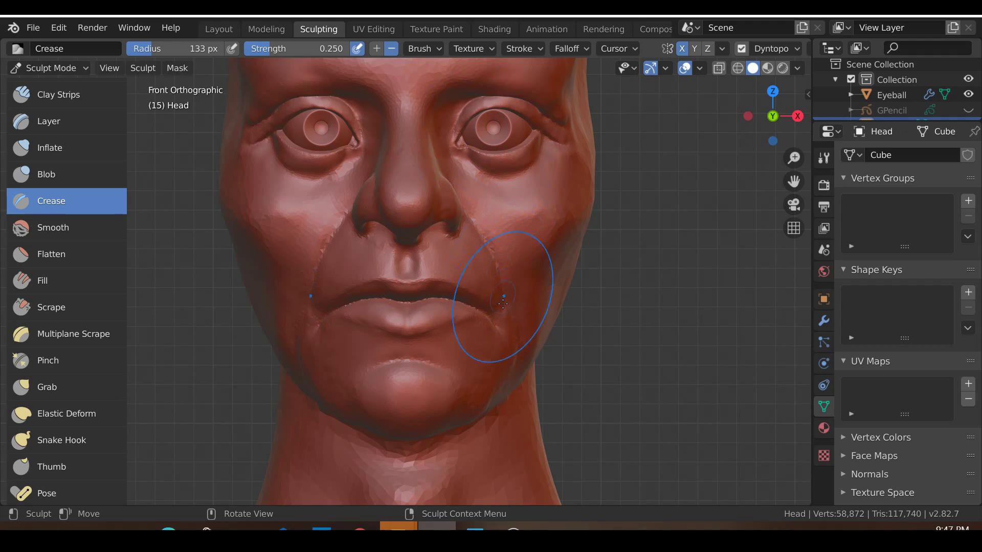
{"action": "key", "text": "g"}
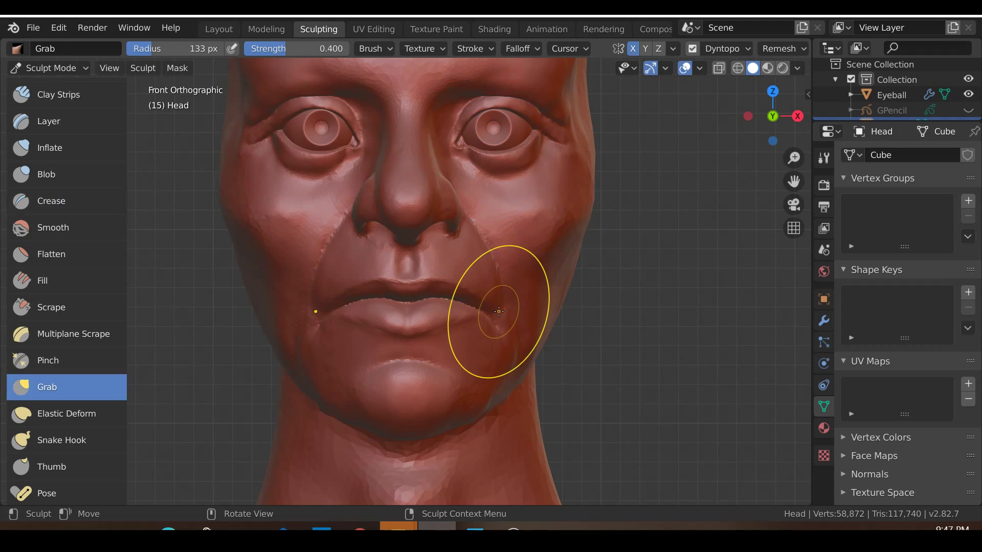
{"action": "key", "text": "f"}
{"action": "left_click", "coordinate": [527, 311]}
{"action": "left_click_drag", "start_coordinate": [487, 311], "coordinate": [483, 299]}
{"action": "scroll", "coordinate": [478, 296], "scroll_direction": "down", "scroll_amount": 1}
{"action": "scroll", "coordinate": [455, 295], "scroll_direction": "down", "scroll_amount": 1}
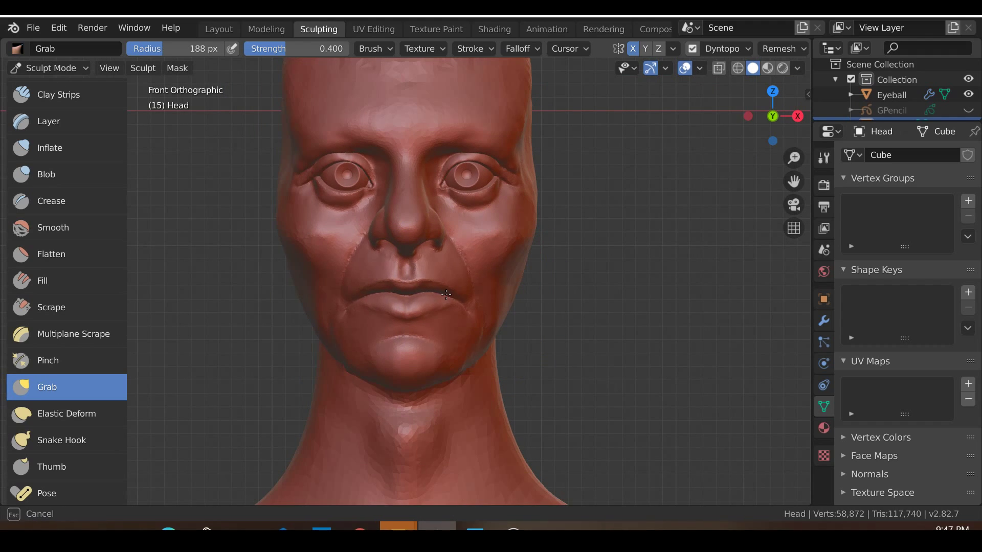
Step: Reshape the outer lips, the lower lip's underside and the upper lip's contour with small Grab pulls at 188 px radius
{"action": "mouse_move", "coordinate": [588, 416]}
{"action": "middle_mouse_down"}
{"action": "mouse_move", "coordinate": [480, 361]}
{"action": "mouse_move", "coordinate": [511, 308]}
{"action": "middle_mouse_up"}
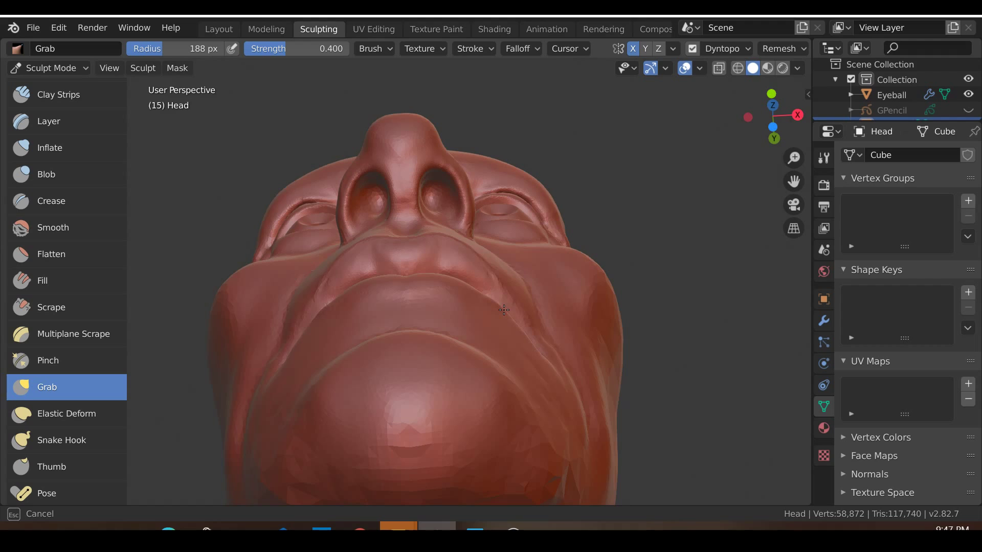
{"action": "left_click_drag", "start_coordinate": [503, 296], "coordinate": [504, 302]}
{"action": "mouse_move", "coordinate": [503, 302]}
{"action": "middle_mouse_down"}
{"action": "mouse_move", "coordinate": [522, 368]}
{"action": "mouse_move", "coordinate": [506, 378]}
{"action": "middle_mouse_up"}
{"action": "left_click_drag", "start_coordinate": [506, 377], "coordinate": [509, 386]}
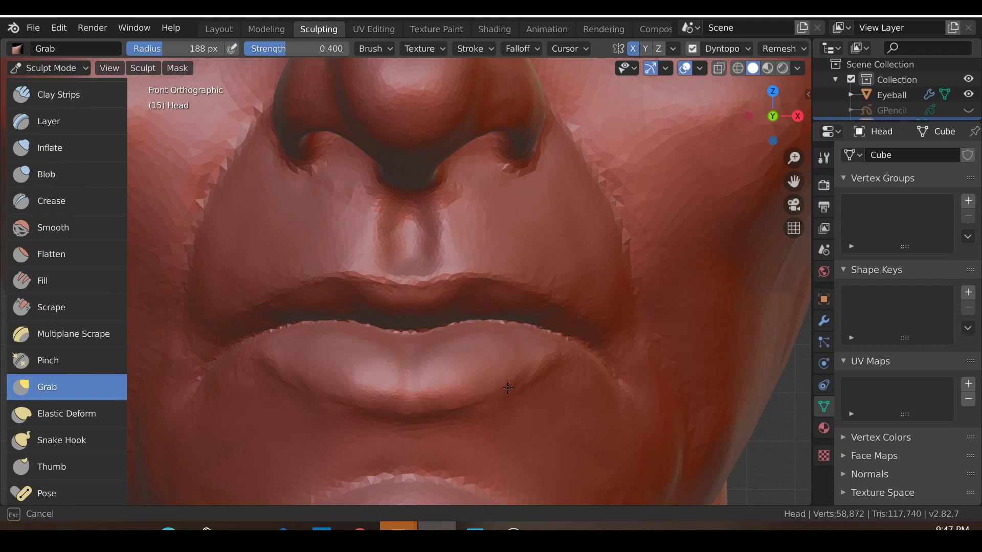
{"action": "left_click_drag", "start_coordinate": [504, 386], "coordinate": [504, 387]}
{"action": "left_click_drag", "start_coordinate": [450, 283], "coordinate": [455, 259]}
{"action": "mouse_move", "coordinate": [459, 260]}
{"action": "left_mouse_down"}
{"action": "mouse_move", "coordinate": [472, 252]}
{"action": "mouse_move", "coordinate": [466, 260]}
{"action": "left_mouse_up"}
{"action": "left_click_drag", "start_coordinate": [574, 324], "coordinate": [581, 325]}
Step: Turn on Smooth Shading for the head's dynamic topology
{"action": "scroll", "coordinate": [574, 413], "scroll_direction": "down", "scroll_amount": 6}
{"action": "mouse_move", "coordinate": [565, 434]}
{"action": "middle_mouse_down"}
{"action": "mouse_move", "coordinate": [456, 390]}
{"action": "mouse_move", "coordinate": [563, 391]}
{"action": "middle_mouse_up"}
{"action": "scroll", "coordinate": [564, 390], "scroll_direction": "up", "scroll_amount": 8}
{"action": "scroll", "coordinate": [561, 388], "scroll_direction": "down", "scroll_amount": 1}
{"action": "scroll", "coordinate": [560, 389], "scroll_direction": "down", "scroll_amount": 4}
{"action": "left_click", "coordinate": [729, 51]}
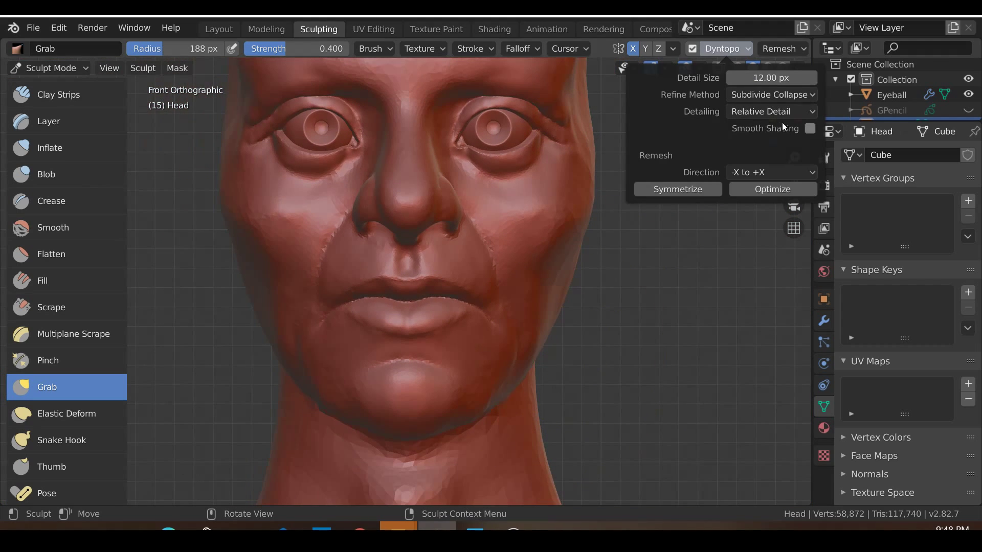
{"action": "scroll", "coordinate": [456, 313], "scroll_direction": "up", "scroll_amount": 6}
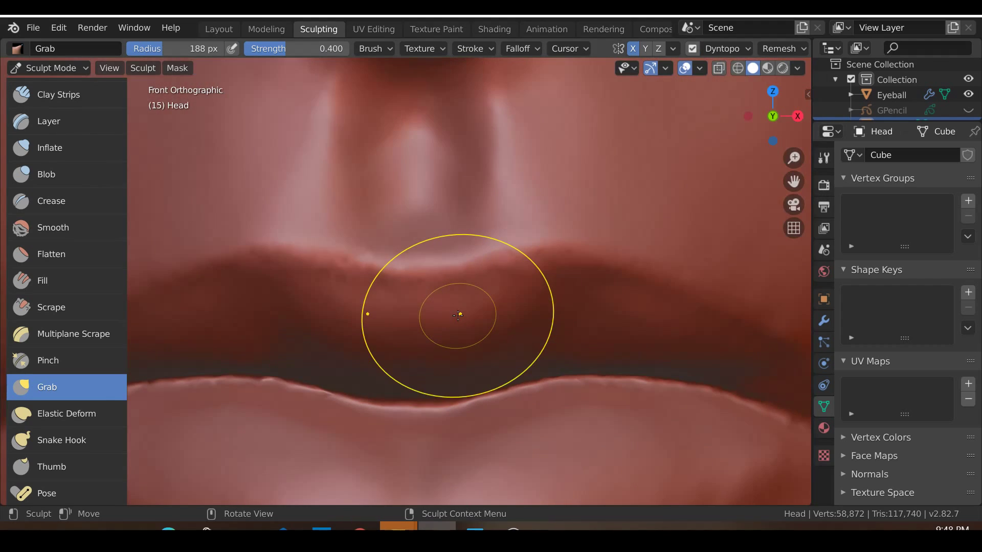
Step: Smooth the middle of the upper lip and its border with the Smooth brush at 188 px radius and 0.426 strength
{"action": "key", "text": "s"}
{"action": "scroll", "coordinate": [458, 316], "scroll_direction": "up", "scroll_amount": 2}
{"action": "left_click_drag", "start_coordinate": [307, 284], "coordinate": [306, 284]}
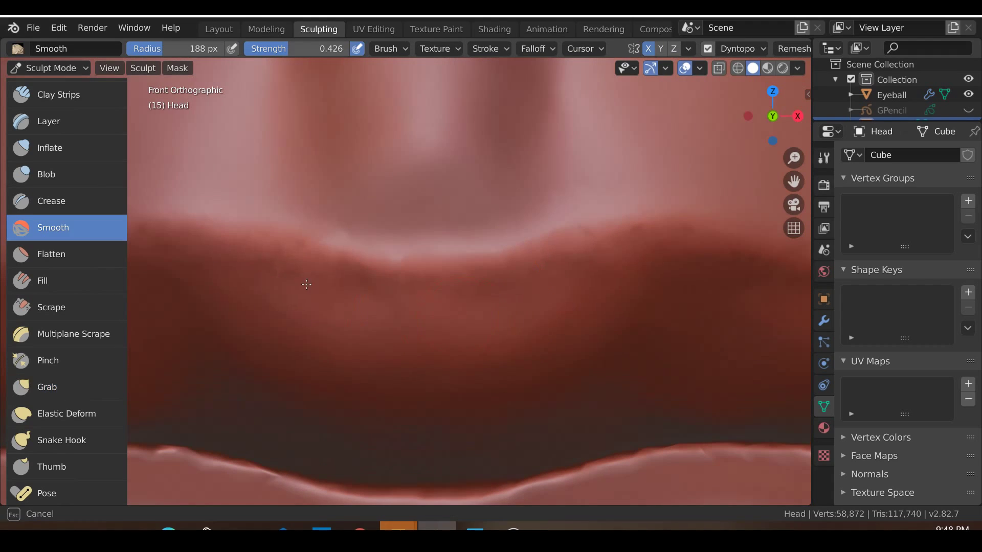
{"action": "middle_click_drag", "start_coordinate": [688, 271], "coordinate": [625, 307], "text": "ctrl"}
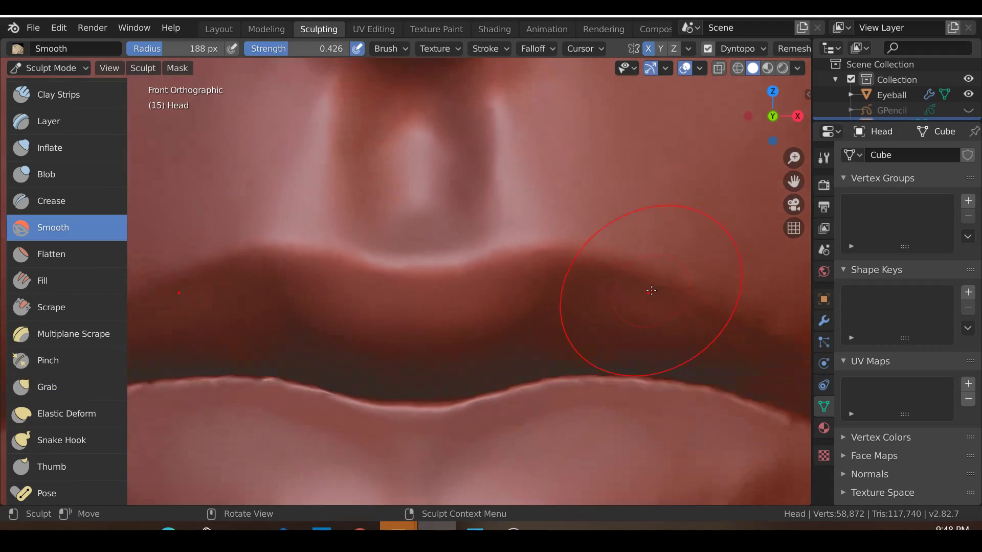
Step: Sharpen the upper lip's border from the Cupid's bow to the mouth corner with the Crease brush at 188 px radius and 0.250 strength
{"action": "key", "text": "shift+c"}
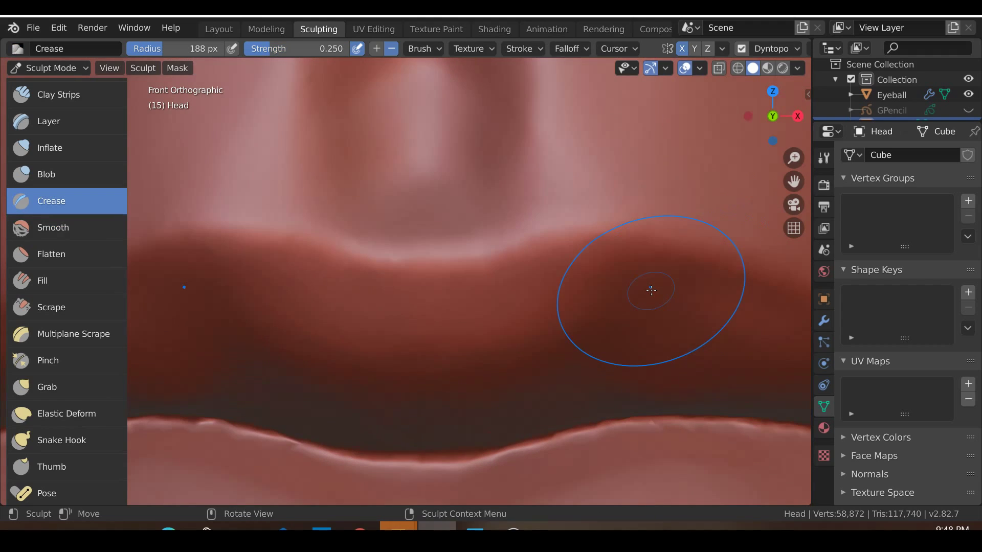
{"action": "middle_click_drag", "start_coordinate": [412, 259], "coordinate": [506, 244], "text": "ctrl"}
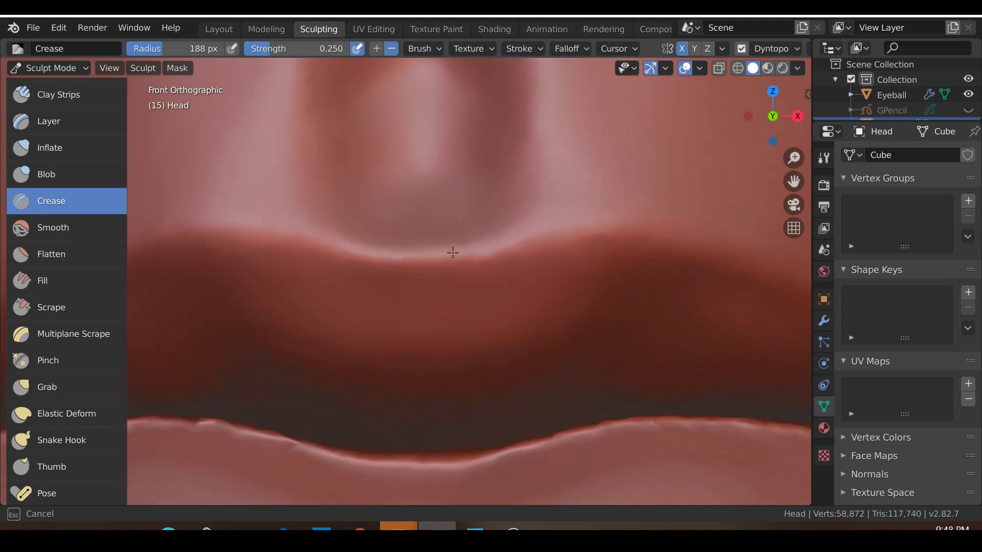
{"action": "left_click_drag", "start_coordinate": [600, 233], "coordinate": [609, 231]}
{"action": "middle_click_drag", "start_coordinate": [640, 320], "coordinate": [421, 324], "text": "shift"}
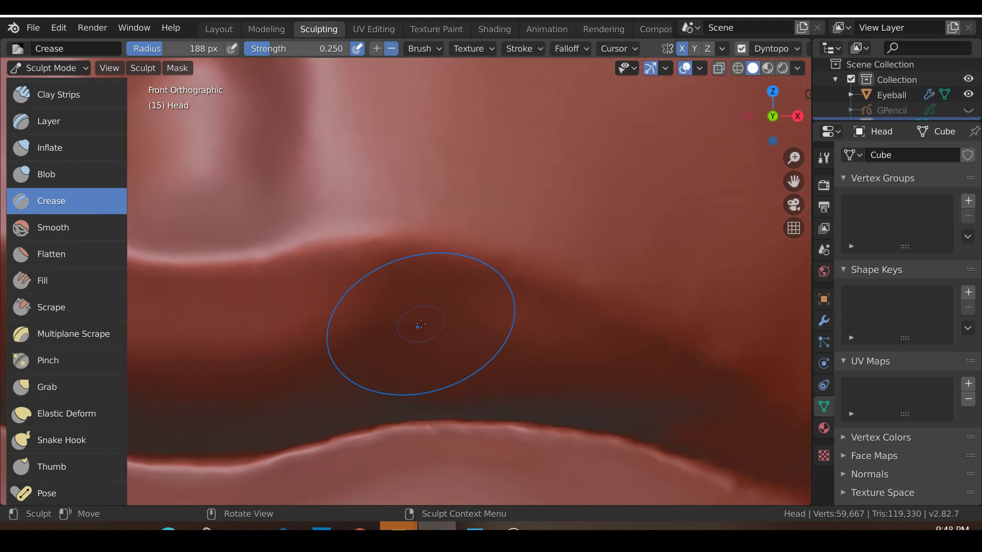
{"action": "middle_click_drag", "start_coordinate": [351, 237], "coordinate": [416, 243], "text": "ctrl"}
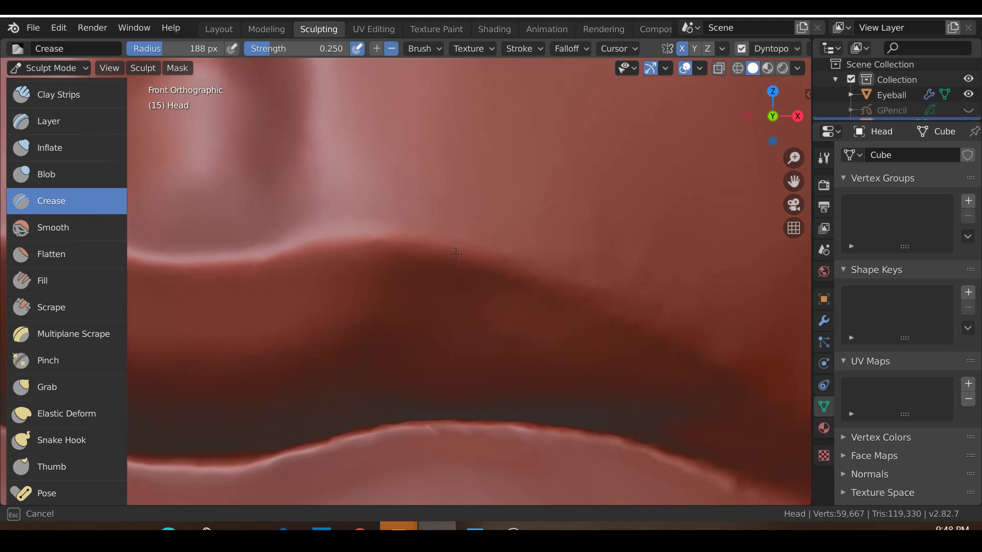
{"action": "left_click_drag", "start_coordinate": [661, 334], "coordinate": [765, 390]}
Step: Smooth the skin above the upper lip's outer edge and around the mouth corner with the Smooth brush at 0.426 strength
{"action": "middle_click_drag", "start_coordinate": [752, 380], "coordinate": [530, 413], "text": "shift"}
{"action": "key", "text": "s"}
{"action": "mouse_move", "coordinate": [569, 373]}
{"action": "middle_mouse_down", "text": "ctrl"}
{"action": "mouse_move", "coordinate": [351, 285]}
{"action": "mouse_move", "coordinate": [400, 279]}
{"action": "middle_mouse_up", "text": "ctrl"}
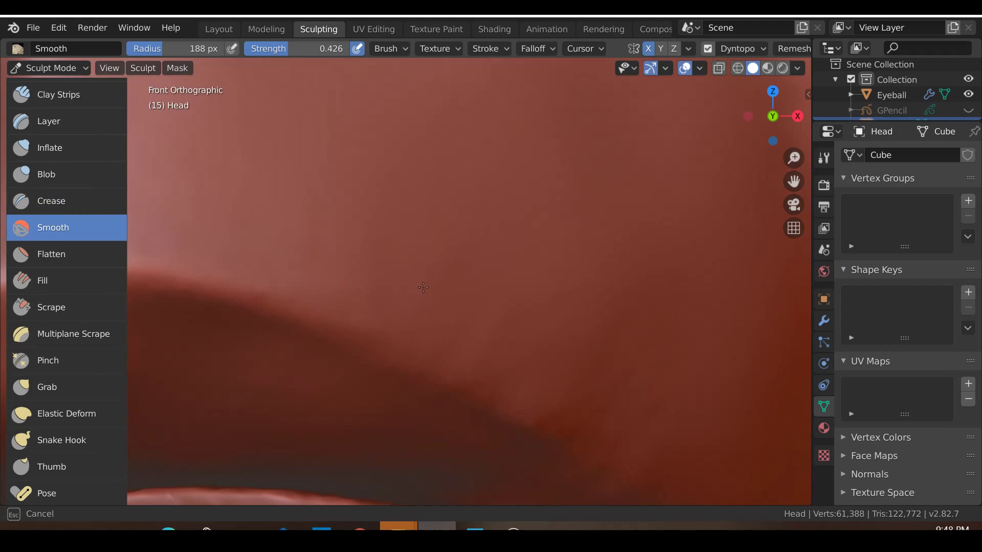
{"action": "middle_click_drag", "start_coordinate": [608, 435], "coordinate": [598, 406], "text": "ctrl"}
{"action": "scroll", "coordinate": [598, 405], "scroll_direction": "down", "scroll_amount": 3}
{"action": "middle_click_drag", "start_coordinate": [472, 410], "coordinate": [507, 391], "text": "shift"}
{"action": "scroll", "coordinate": [683, 367], "scroll_direction": "down", "scroll_amount": 3}
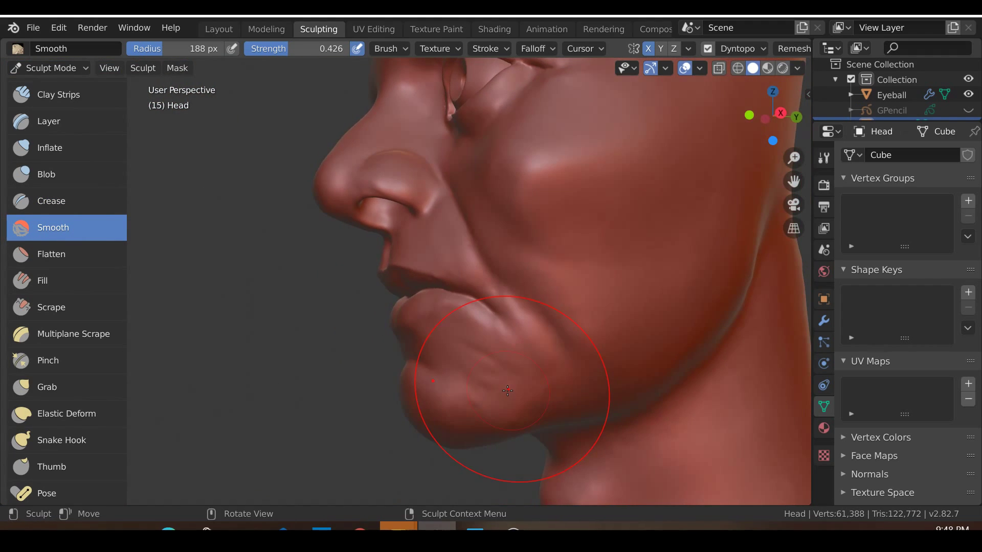
Step: Reshape the upper lip's front profile in side view with the Grab brush at 188 px radius and 0.400 strength
{"action": "key", "text": "KP_3"}
{"action": "scroll", "coordinate": [508, 391], "scroll_direction": "up", "scroll_amount": 3}
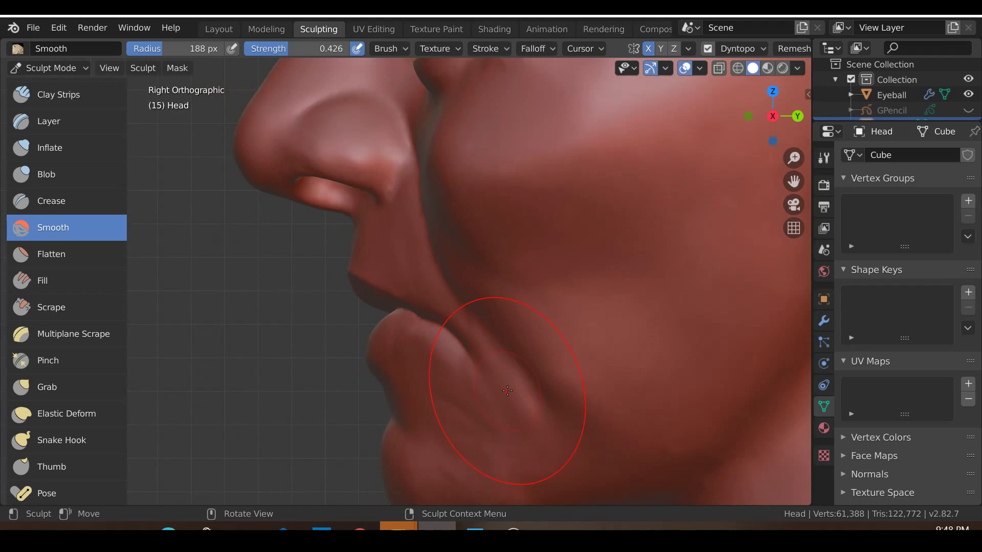
{"action": "key", "text": "g"}
{"action": "middle_click_drag", "start_coordinate": [452, 294], "coordinate": [524, 362], "text": "shift"}
{"action": "scroll", "coordinate": [524, 362], "scroll_direction": "up", "scroll_amount": 3}
{"action": "scroll", "coordinate": [461, 319], "scroll_direction": "down", "scroll_amount": 1}
{"action": "mouse_move", "coordinate": [438, 316]}
{"action": "left_mouse_down"}
{"action": "mouse_move", "coordinate": [450, 314]}
{"action": "mouse_move", "coordinate": [432, 366]}
{"action": "mouse_move", "coordinate": [438, 417]}
{"action": "mouse_move", "coordinate": [445, 390]}
{"action": "left_mouse_up"}
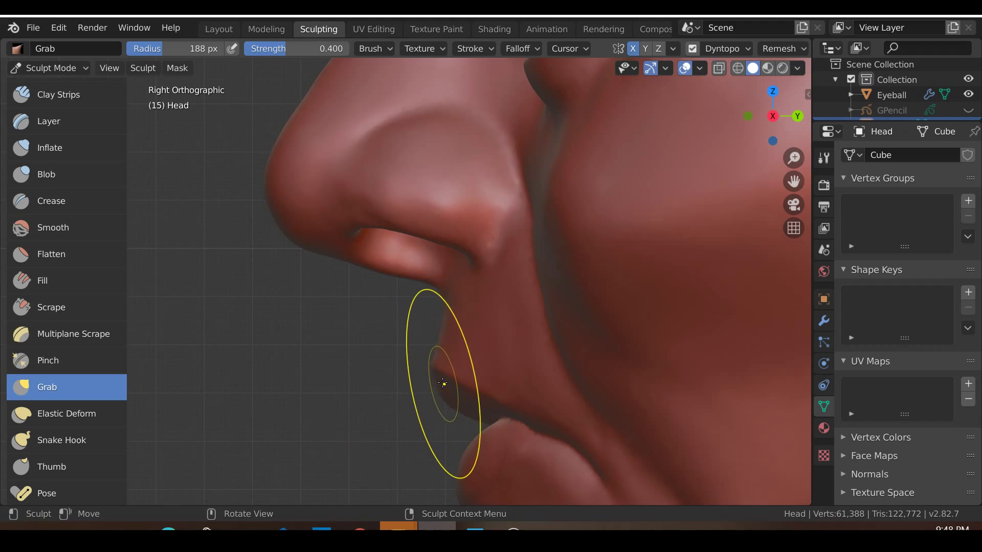
{"action": "scroll", "coordinate": [353, 444], "scroll_direction": "down", "scroll_amount": 2}
Step: Pull the Cupid's bow peaks slightly outward in front view with the Grab brush at 0.400 strength
{"action": "mouse_move", "coordinate": [337, 368]}
{"action": "middle_mouse_down"}
{"action": "mouse_move", "coordinate": [367, 378]}
{"action": "mouse_move", "coordinate": [361, 351]}
{"action": "middle_mouse_up"}
{"action": "scroll", "coordinate": [364, 360], "scroll_direction": "up", "scroll_amount": 6}
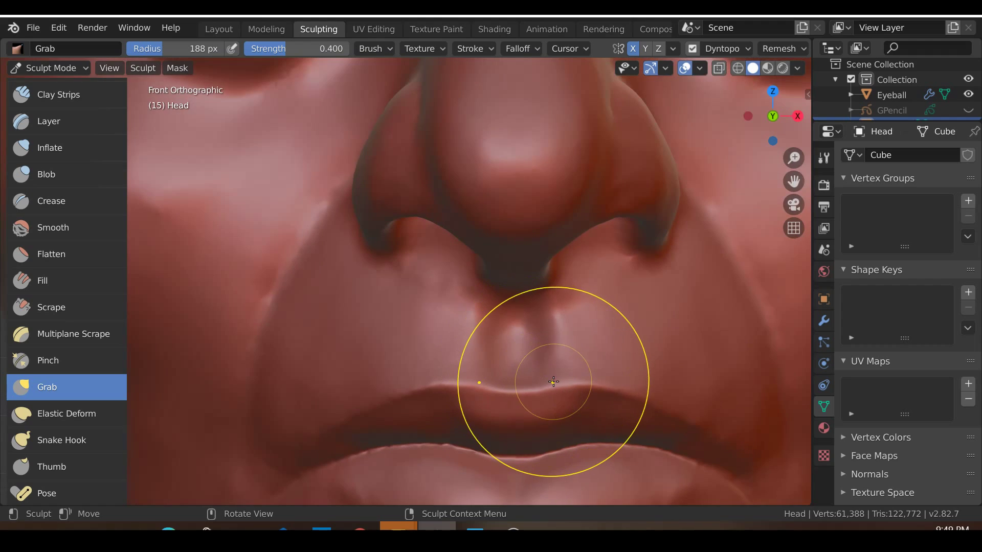
{"action": "mouse_move", "coordinate": [556, 386]}
{"action": "left_mouse_down"}
{"action": "mouse_move", "coordinate": [555, 377]}
{"action": "mouse_move", "coordinate": [582, 384]}
{"action": "left_mouse_up"}
{"action": "scroll", "coordinate": [578, 382], "scroll_direction": "up", "scroll_amount": 1}
{"action": "middle_click_drag", "start_coordinate": [581, 384], "coordinate": [570, 363], "text": "ctrl"}
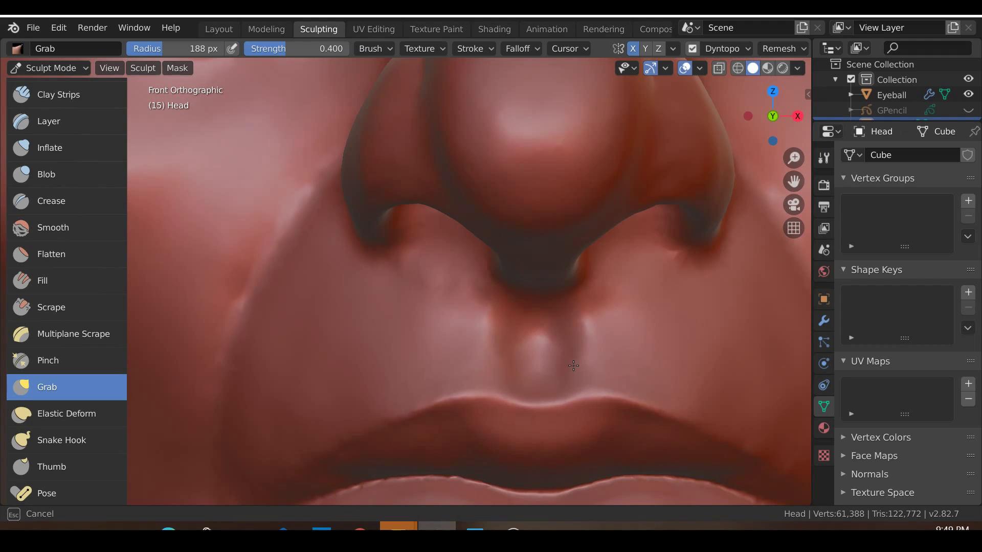
{"action": "scroll", "coordinate": [559, 427], "scroll_direction": "down", "scroll_amount": 5}
{"action": "scroll", "coordinate": [471, 349], "scroll_direction": "up", "scroll_amount": 2}
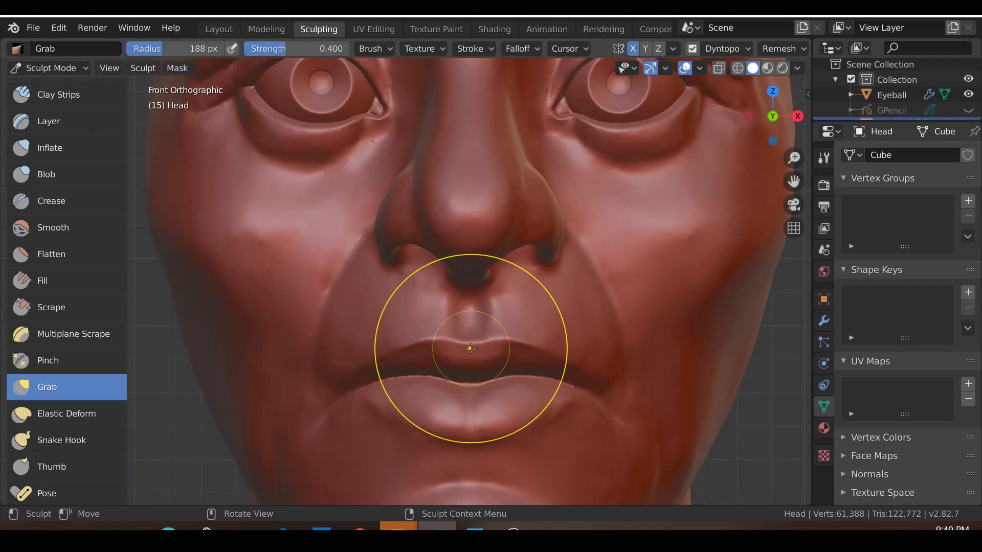
Step: Adjust the underside of the upper lip in side view with the Grab brush at 188 px radius
{"action": "scroll", "coordinate": [544, 432], "scroll_direction": "down", "scroll_amount": 4}
{"action": "mouse_move", "coordinate": [544, 432]}
{"action": "middle_mouse_down"}
{"action": "mouse_move", "coordinate": [423, 430]}
{"action": "mouse_move", "coordinate": [476, 437]}
{"action": "mouse_move", "coordinate": [418, 442]}
{"action": "middle_mouse_up"}
{"action": "scroll", "coordinate": [483, 438], "scroll_direction": "up", "scroll_amount": 4}
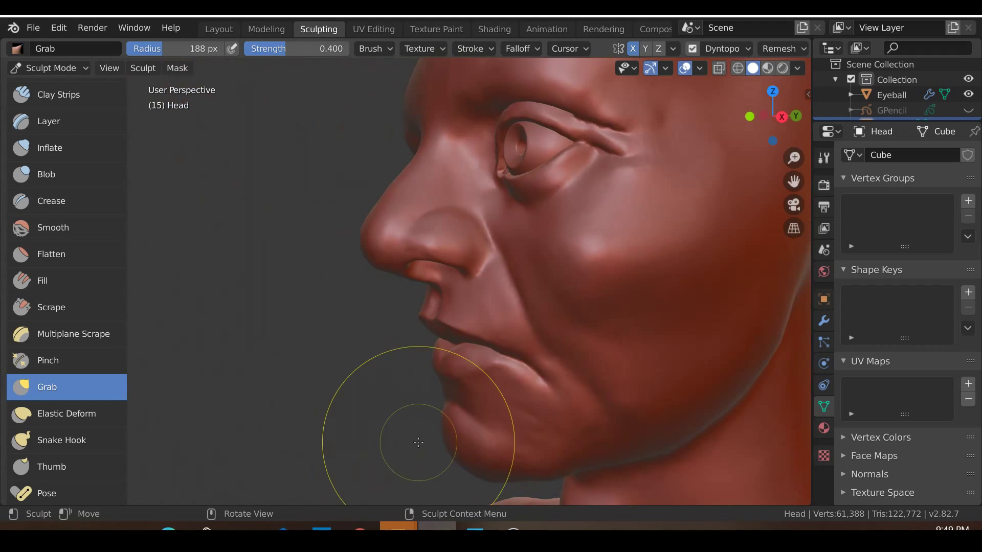
{"action": "key", "text": "KP_3"}
{"action": "scroll", "coordinate": [419, 443], "scroll_direction": "up", "scroll_amount": 5}
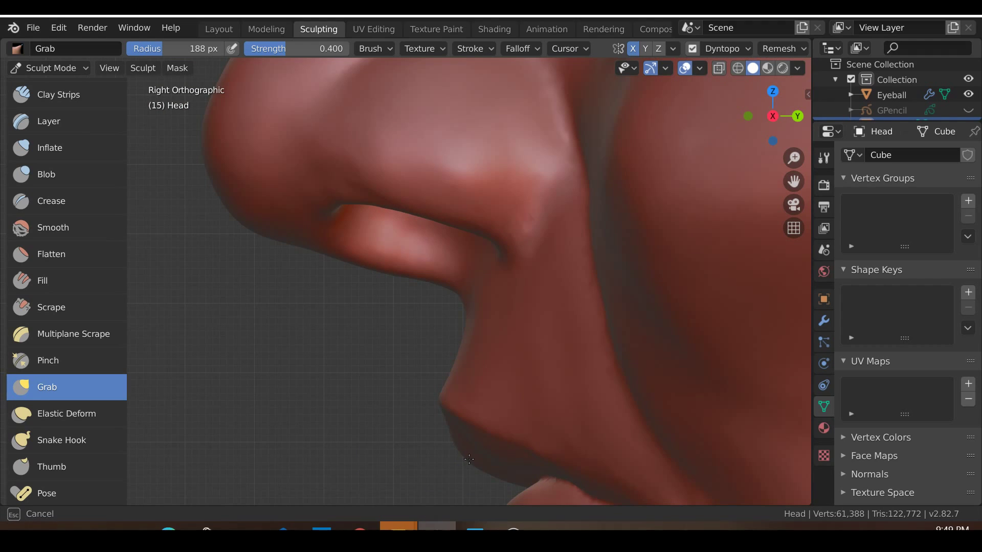
{"action": "left_click_drag", "start_coordinate": [464, 457], "coordinate": [462, 460]}
{"action": "scroll", "coordinate": [462, 465], "scroll_direction": "down", "scroll_amount": 3}
{"action": "middle_click_drag", "start_coordinate": [463, 465], "coordinate": [486, 454]}
{"action": "scroll", "coordinate": [489, 474], "scroll_direction": "down", "scroll_amount": 2}
Step: Examine the lips, eyes and nose from the front and from three-quarter angles
{"action": "key", "text": "KP_1"}
{"action": "scroll", "coordinate": [581, 406], "scroll_direction": "down", "scroll_amount": 5}
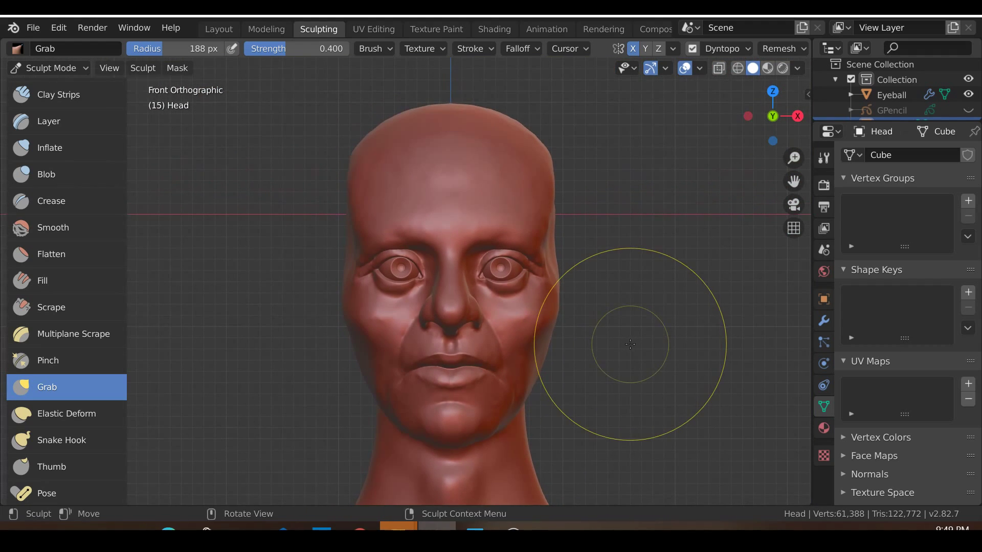
{"action": "scroll", "coordinate": [673, 363], "scroll_direction": "up", "scroll_amount": 5}
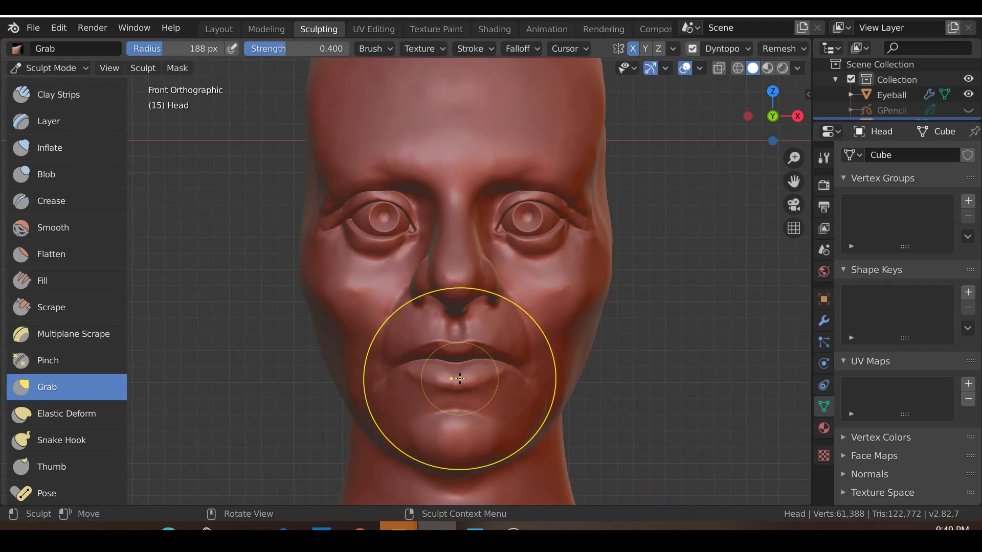
{"action": "scroll", "coordinate": [578, 365], "scroll_direction": "up", "scroll_amount": 4}
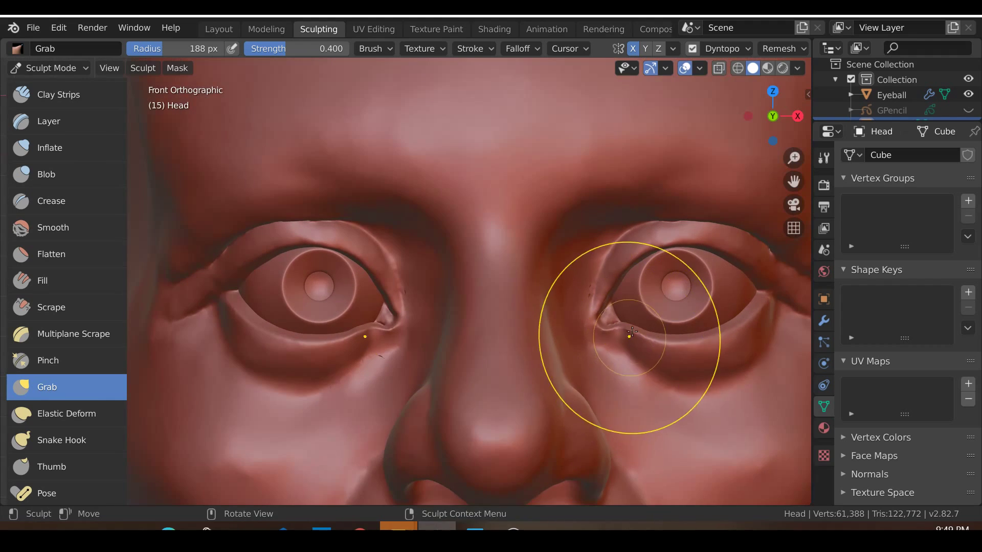
{"action": "scroll", "coordinate": [467, 302], "scroll_direction": "down", "scroll_amount": 6}
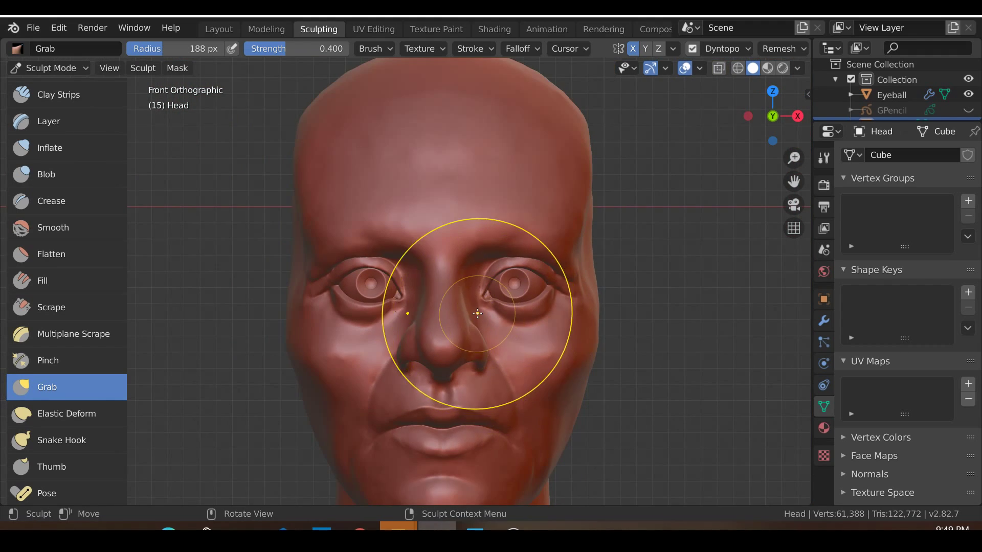
{"action": "mouse_move", "coordinate": [504, 417]}
{"action": "middle_mouse_down"}
{"action": "mouse_move", "coordinate": [622, 414]}
{"action": "mouse_move", "coordinate": [519, 417]}
{"action": "middle_mouse_up"}
{"action": "mouse_move", "coordinate": [491, 349]}
{"action": "middle_mouse_down"}
{"action": "mouse_move", "coordinate": [420, 356]}
{"action": "mouse_move", "coordinate": [449, 362]}
{"action": "middle_mouse_up"}
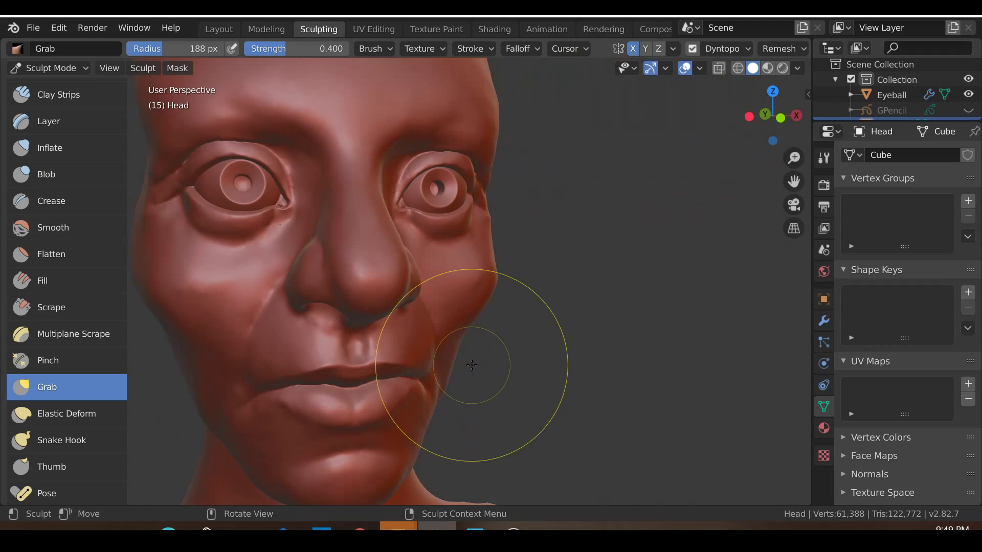
{"action": "middle_click_drag", "start_coordinate": [460, 275], "coordinate": [470, 367], "text": "shift"}
{"action": "scroll", "coordinate": [561, 192], "scroll_direction": "down", "scroll_amount": 2}
{"action": "middle_click_drag", "start_coordinate": [672, 331], "coordinate": [686, 279], "text": "shift"}
{"action": "middle_click_drag", "start_coordinate": [710, 338], "coordinate": [602, 334]}
{"action": "middle_click_drag", "start_coordinate": [559, 361], "coordinate": [413, 263]}
Step: Examine the proportions of the head, neck and shoulders from several angles
{"action": "key", "text": "KP_1"}
{"action": "scroll", "coordinate": [421, 352], "scroll_direction": "down", "scroll_amount": 2}
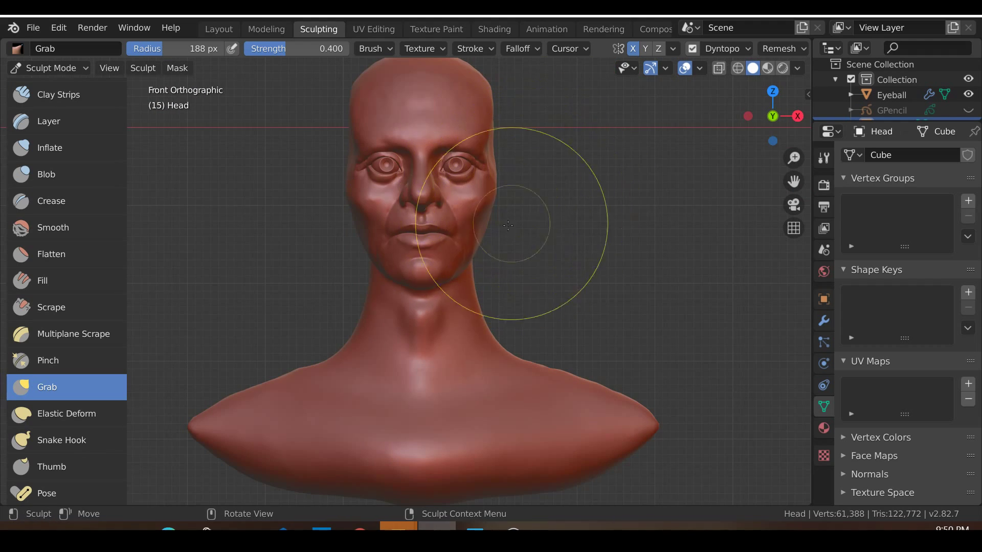
{"action": "middle_click_drag", "start_coordinate": [512, 341], "coordinate": [531, 277]}
{"action": "middle_click_drag", "start_coordinate": [506, 380], "coordinate": [538, 349]}
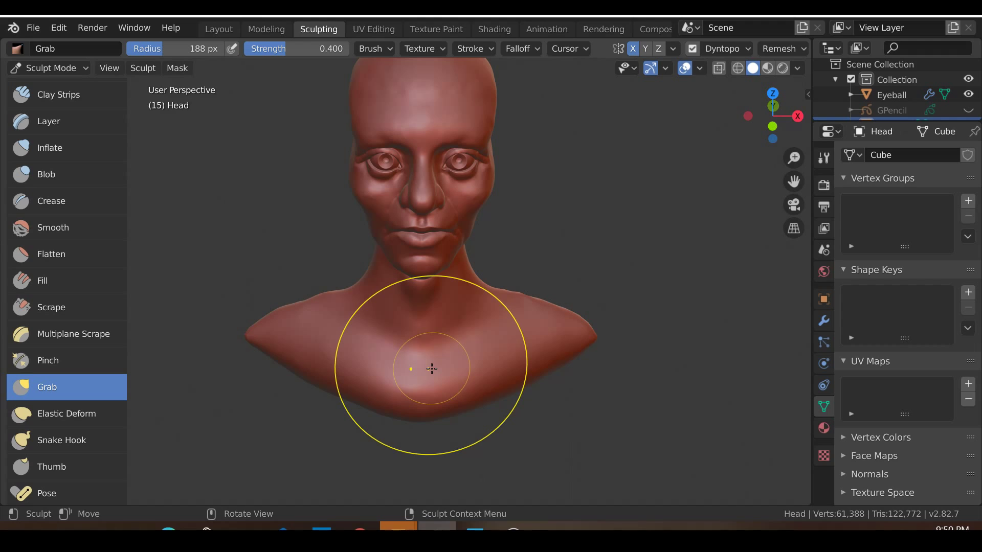
{"action": "middle_click_drag", "start_coordinate": [477, 258], "coordinate": [435, 261]}
{"action": "scroll", "coordinate": [461, 234], "scroll_direction": "up", "scroll_amount": 3}
{"action": "middle_click_drag", "start_coordinate": [515, 317], "coordinate": [472, 324]}
{"action": "key", "text": "KP_1"}
{"action": "key", "text": "KP_1"}
Step: Examine the inner eye corners and nose up close, and compare them with the whole head from the front
{"action": "scroll", "coordinate": [430, 307], "scroll_direction": "up", "scroll_amount": 6}
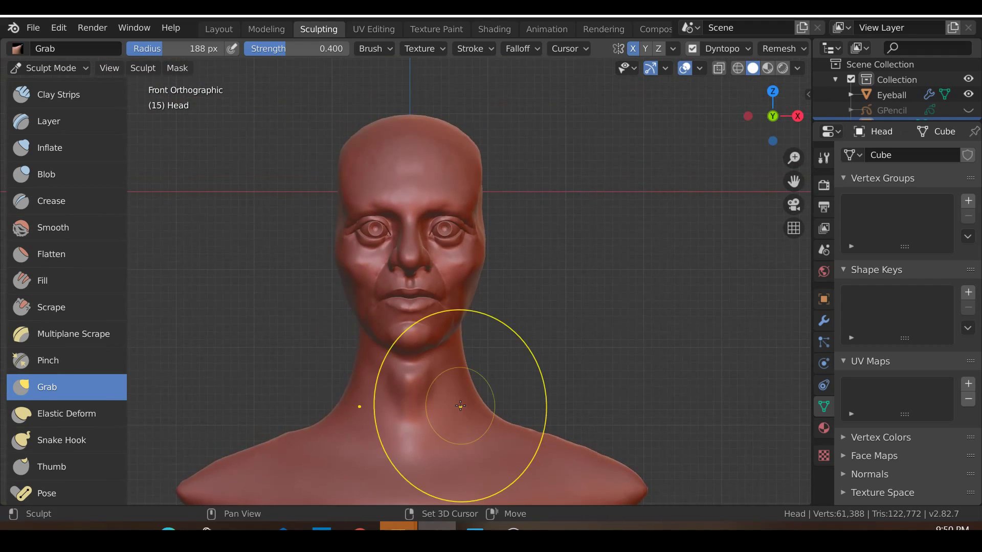
{"action": "scroll", "coordinate": [407, 197], "scroll_direction": "up", "scroll_amount": 1}
{"action": "middle_click_drag", "start_coordinate": [405, 190], "coordinate": [394, 319], "text": "shift"}
{"action": "scroll", "coordinate": [394, 330], "scroll_direction": "up", "scroll_amount": 1}
{"action": "scroll", "coordinate": [420, 297], "scroll_direction": "up", "scroll_amount": 1}
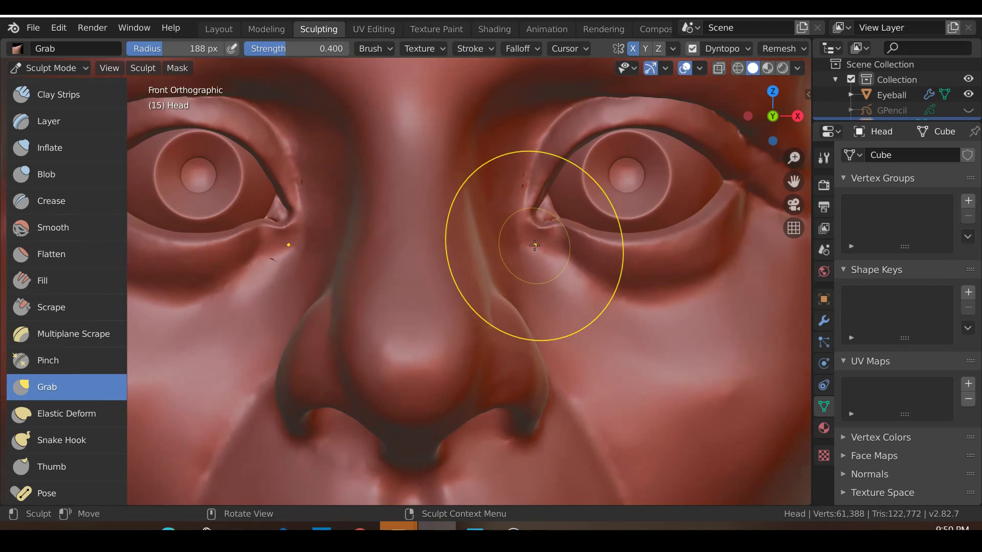
{"action": "scroll", "coordinate": [527, 266], "scroll_direction": "down", "scroll_amount": 6}
{"action": "scroll", "coordinate": [505, 282], "scroll_direction": "down", "scroll_amount": 2}
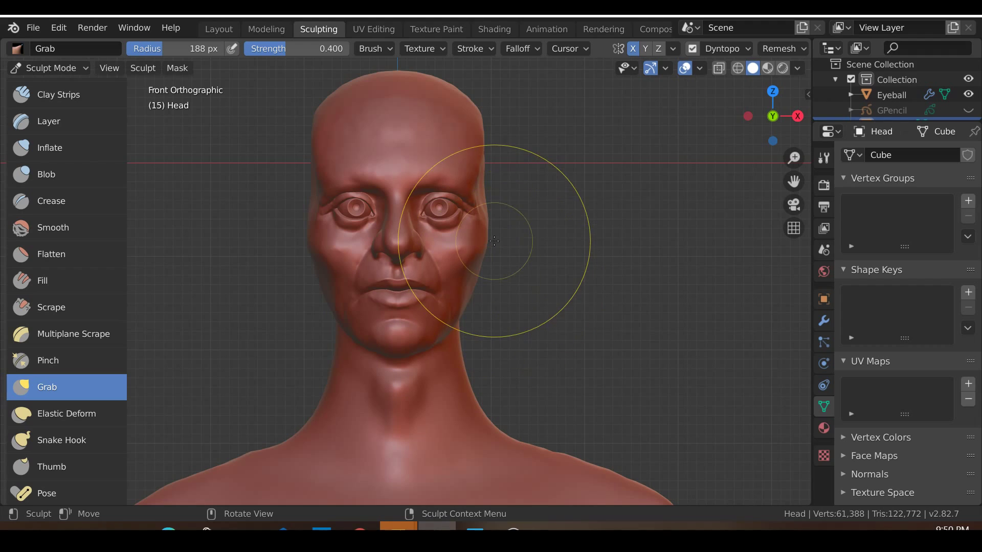
{"action": "scroll", "coordinate": [494, 246], "scroll_direction": "down", "scroll_amount": 1}
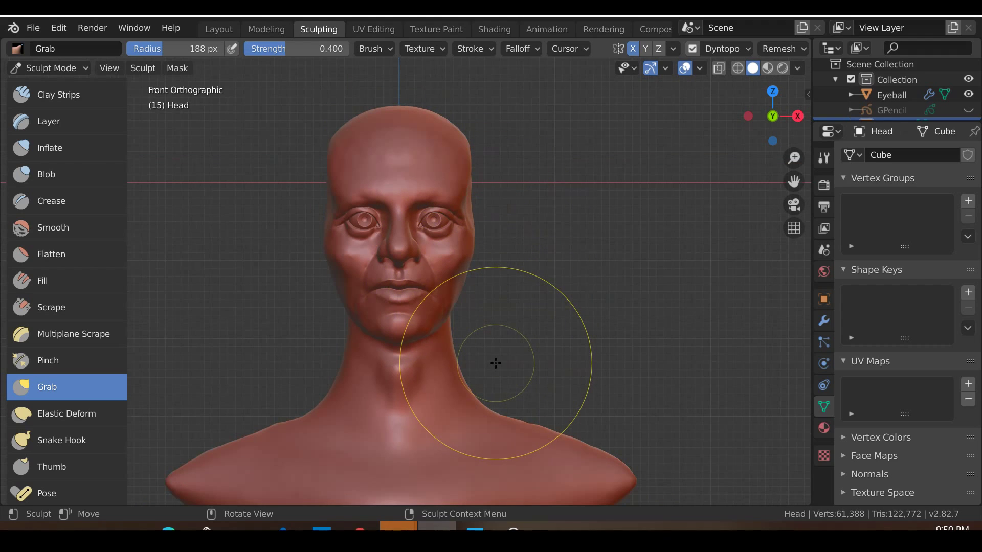
Step: Smooth the cheek beside the nose with the Smooth brush at 188 px radius and 0.426 strength
{"action": "scroll", "coordinate": [499, 364], "scroll_direction": "up", "scroll_amount": 2}
{"action": "scroll", "coordinate": [537, 358], "scroll_direction": "up", "scroll_amount": 5}
{"action": "key", "text": "s"}
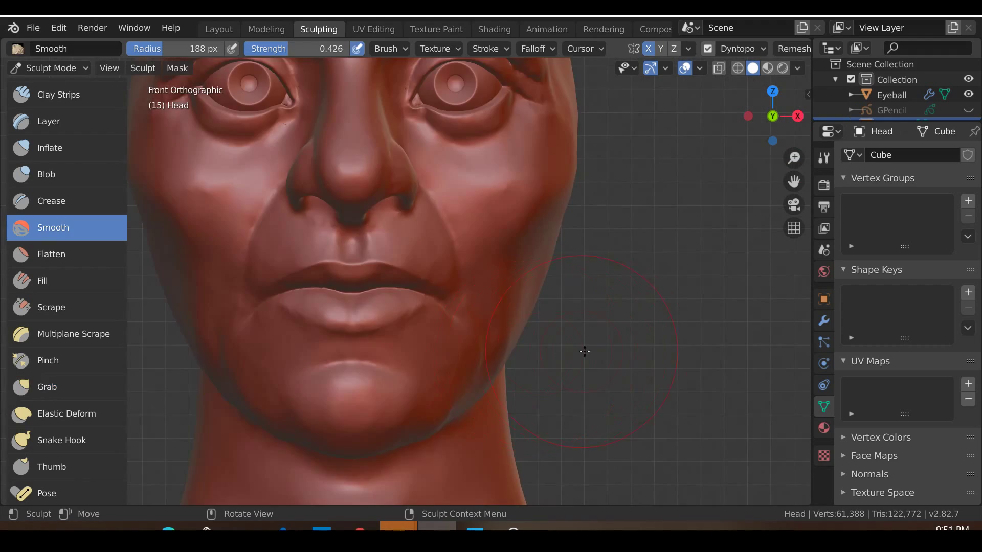
{"action": "middle_click_drag", "start_coordinate": [583, 380], "coordinate": [555, 438], "text": "shift"}
{"action": "scroll", "coordinate": [555, 438], "scroll_direction": "up", "scroll_amount": 3}
{"action": "mouse_move", "coordinate": [516, 228]}
{"action": "left_mouse_down"}
{"action": "mouse_move", "coordinate": [526, 219]}
{"action": "mouse_move", "coordinate": [516, 221]}
{"action": "left_mouse_up"}
Step: Build up the cheek beside the nasolabial fold with the Clay Strips brush
{"action": "middle_click_drag", "start_coordinate": [536, 199], "coordinate": [468, 204]}
{"action": "scroll", "coordinate": [583, 244], "scroll_direction": "up", "scroll_amount": 3}
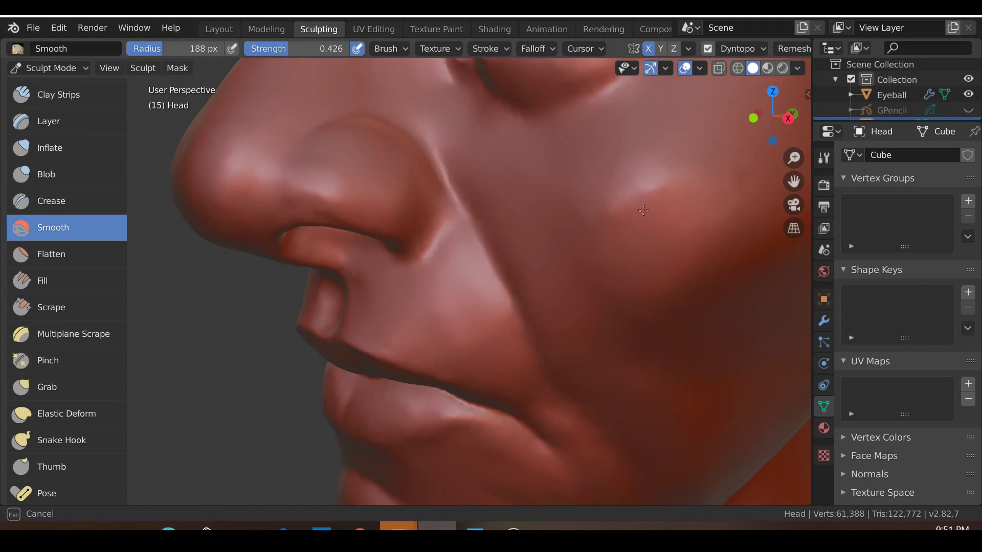
{"action": "middle_click_drag", "start_coordinate": [642, 215], "coordinate": [620, 269]}
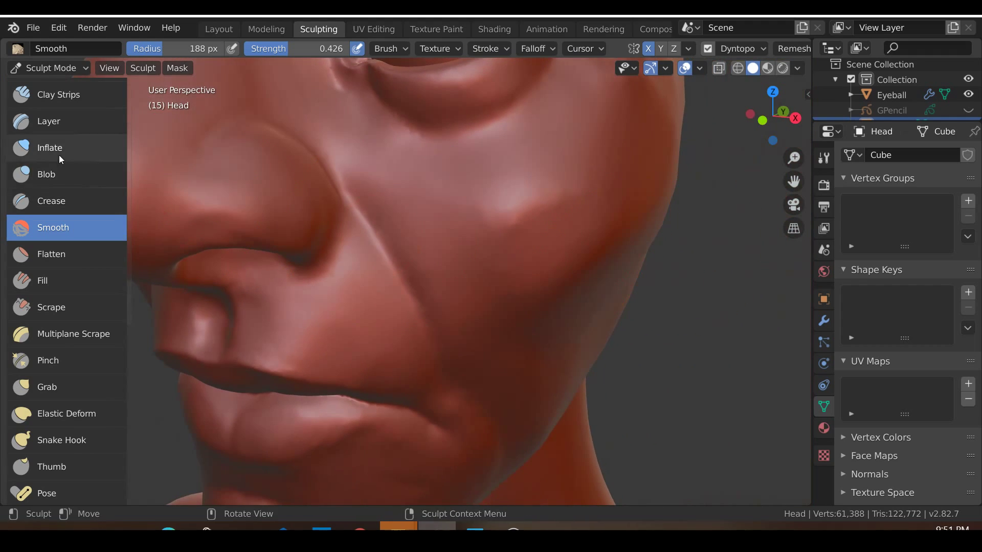
{"action": "scroll", "coordinate": [53, 139], "scroll_direction": "up", "scroll_amount": 2}
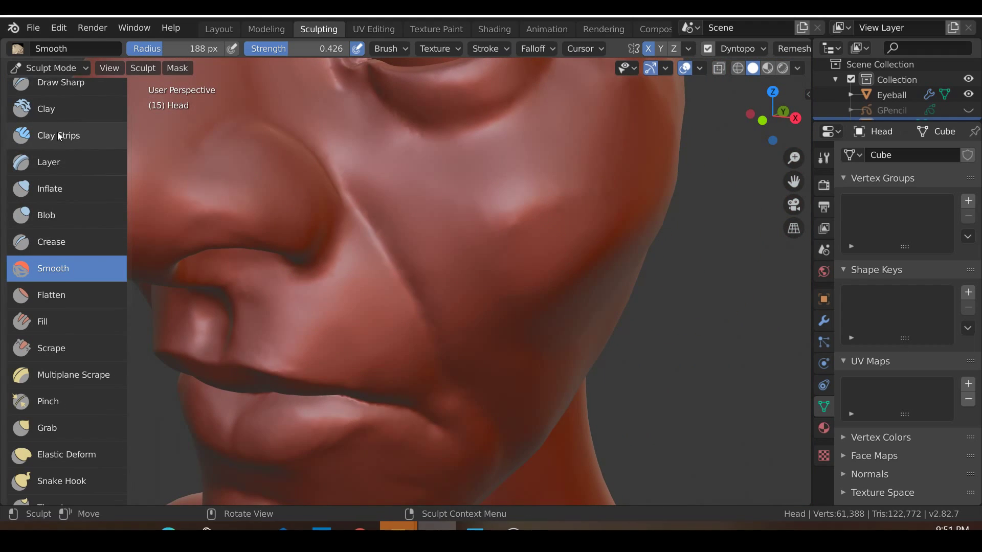
{"action": "left_click", "coordinate": [58, 132]}
{"action": "scroll", "coordinate": [514, 265], "scroll_direction": "up", "scroll_amount": 2}
{"action": "mouse_move", "coordinate": [515, 265]}
{"action": "left_mouse_down"}
{"action": "mouse_move", "coordinate": [491, 194]}
{"action": "mouse_move", "coordinate": [506, 237]}
{"action": "mouse_move", "coordinate": [479, 197]}
{"action": "left_mouse_up"}
Step: Blend the added clay into the cheek and cheekbone with the Smooth brush at 0.426 strength
{"action": "key", "text": "s"}
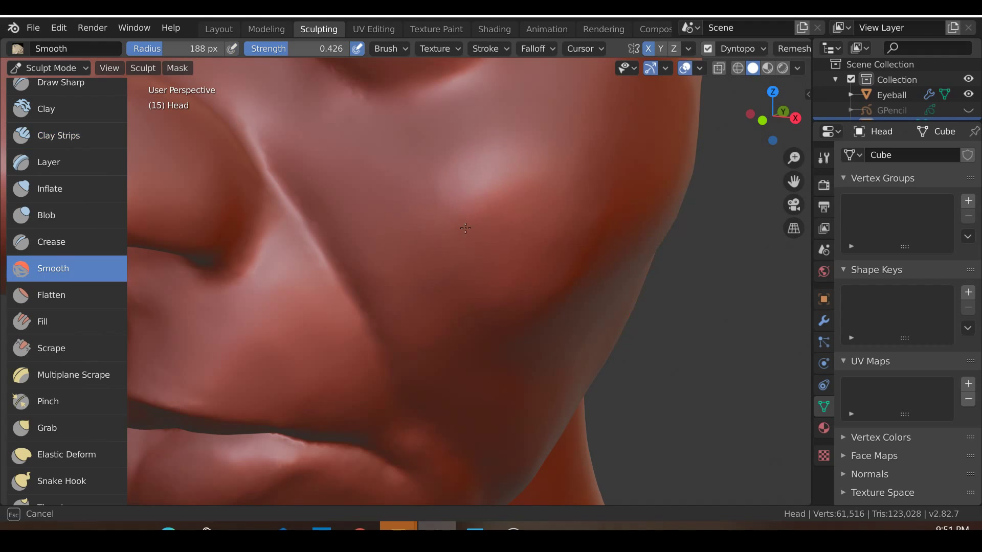
{"action": "scroll", "coordinate": [593, 301], "scroll_direction": "down", "scroll_amount": 7}
{"action": "middle_click_drag", "start_coordinate": [546, 366], "coordinate": [495, 264]}
{"action": "scroll", "coordinate": [495, 264], "scroll_direction": "up", "scroll_amount": 5}
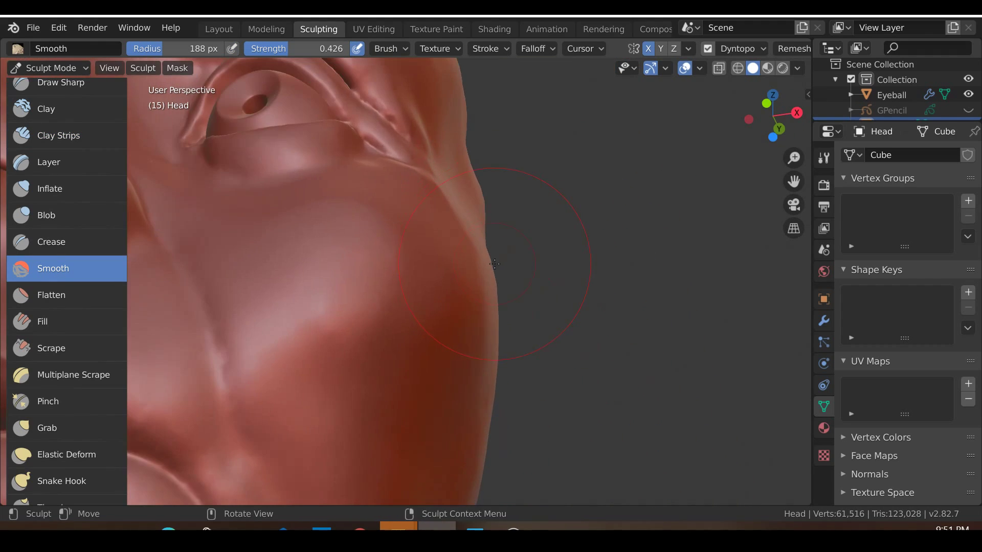
{"action": "mouse_move", "coordinate": [334, 297]}
{"action": "left_mouse_down"}
{"action": "mouse_move", "coordinate": [360, 324]}
{"action": "mouse_move", "coordinate": [338, 380]}
{"action": "left_mouse_up"}
{"action": "scroll", "coordinate": [337, 379], "scroll_direction": "down", "scroll_amount": 3}
{"action": "middle_click_drag", "start_coordinate": [338, 379], "coordinate": [419, 426]}
{"action": "scroll", "coordinate": [420, 426], "scroll_direction": "up", "scroll_amount": 2}
{"action": "key", "text": "KP_1"}
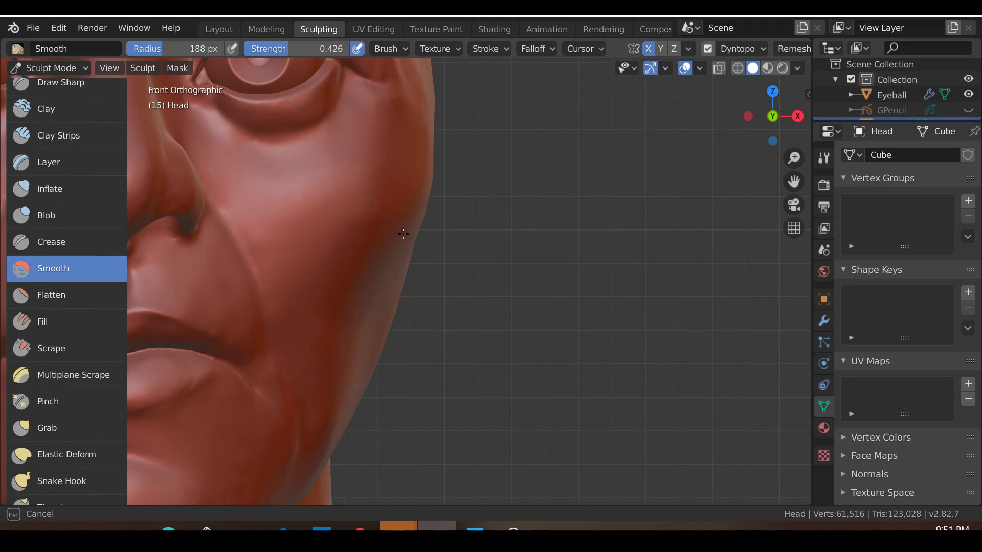
Step: Examine the head and face proportions from the front, at a three-quarter angle and in right side view
{"action": "scroll", "coordinate": [358, 256], "scroll_direction": "down", "scroll_amount": 3}
{"action": "scroll", "coordinate": [389, 271], "scroll_direction": "down", "scroll_amount": 4}
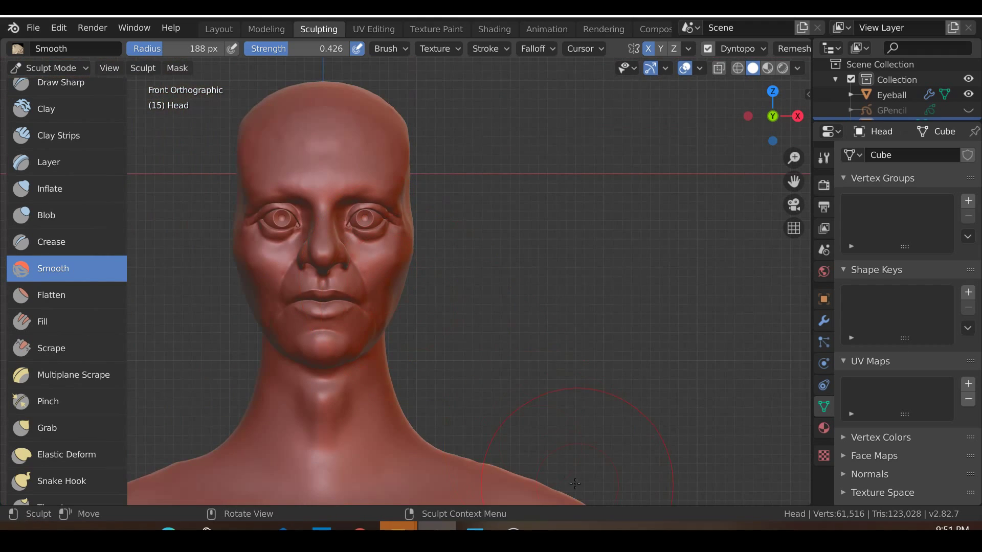
{"action": "middle_click_drag", "start_coordinate": [461, 417], "coordinate": [446, 447]}
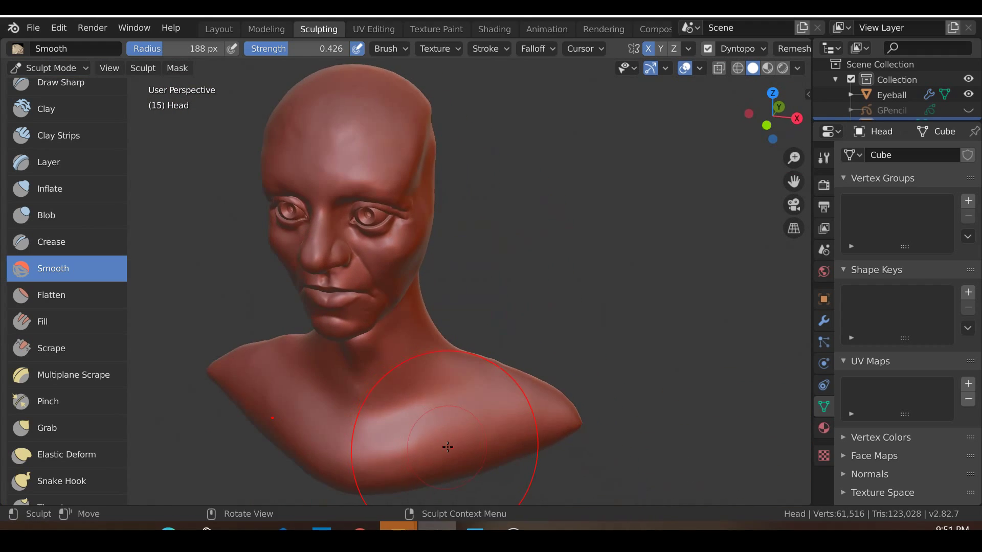
{"action": "key", "text": "KP_1"}
{"action": "key", "text": "KP_3"}
{"action": "scroll", "coordinate": [438, 384], "scroll_direction": "up", "scroll_amount": 4}
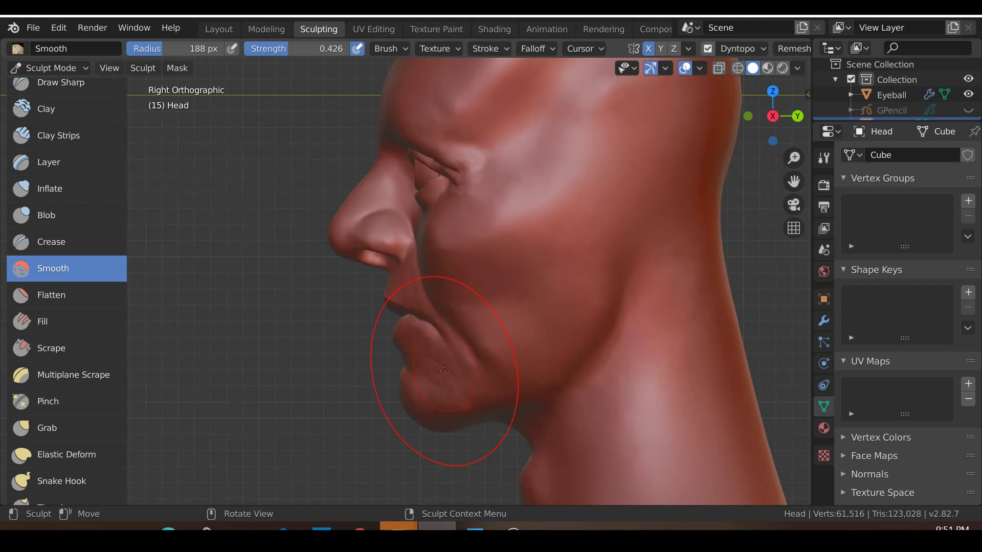
{"action": "middle_click_drag", "start_coordinate": [438, 430], "coordinate": [409, 485], "text": "shift"}
{"action": "middle_click", "coordinate": [408, 485]}
{"action": "key", "text": "KP_3"}
{"action": "scroll", "coordinate": [417, 392], "scroll_direction": "down", "scroll_amount": 3}
Step: Smooth the side of the skull above the temple in right side view with the Smooth brush
{"action": "middle_click_drag", "start_coordinate": [417, 393], "coordinate": [336, 439], "text": "shift"}
{"action": "scroll", "coordinate": [335, 440], "scroll_direction": "up", "scroll_amount": 2}
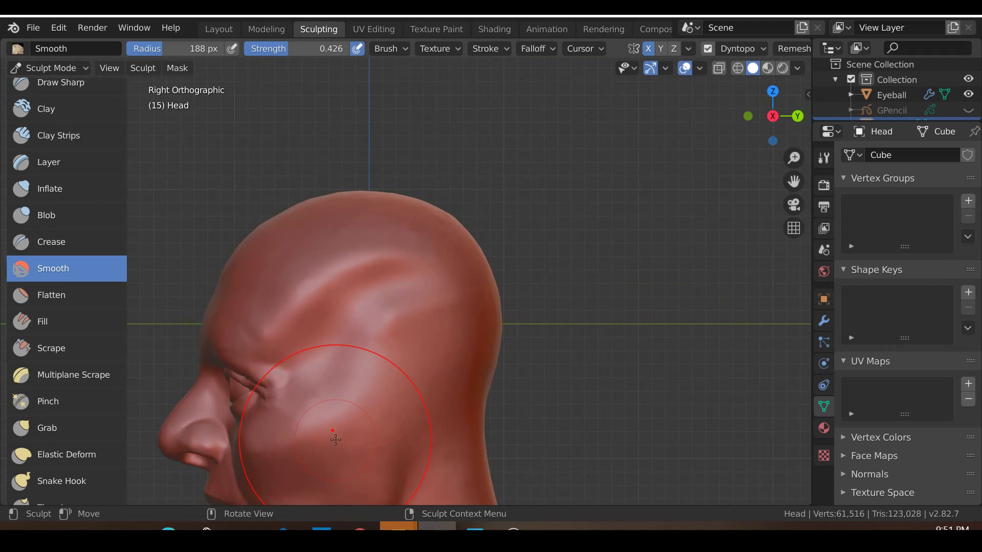
{"action": "scroll", "coordinate": [399, 277], "scroll_direction": "up", "scroll_amount": 2}
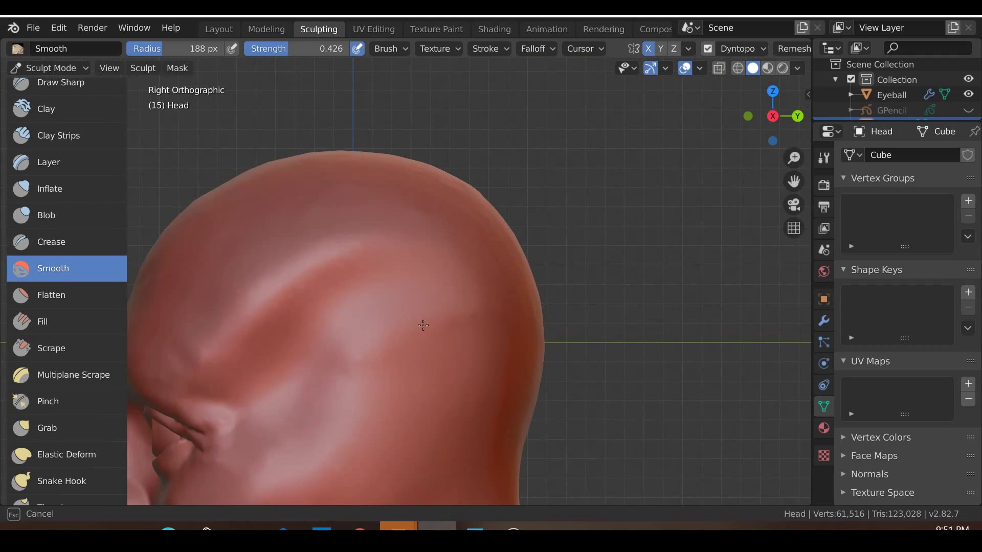
{"action": "left_click_drag", "start_coordinate": [378, 333], "coordinate": [358, 322]}
Step: Pull the side of the forehead inward in front view with the Grab brush at 188 px radius and 0.400 strength
{"action": "scroll", "coordinate": [306, 307], "scroll_direction": "down", "scroll_amount": 2}
{"action": "mouse_move", "coordinate": [256, 297]}
{"action": "middle_mouse_down"}
{"action": "mouse_move", "coordinate": [300, 303]}
{"action": "mouse_move", "coordinate": [369, 281]}
{"action": "middle_mouse_up"}
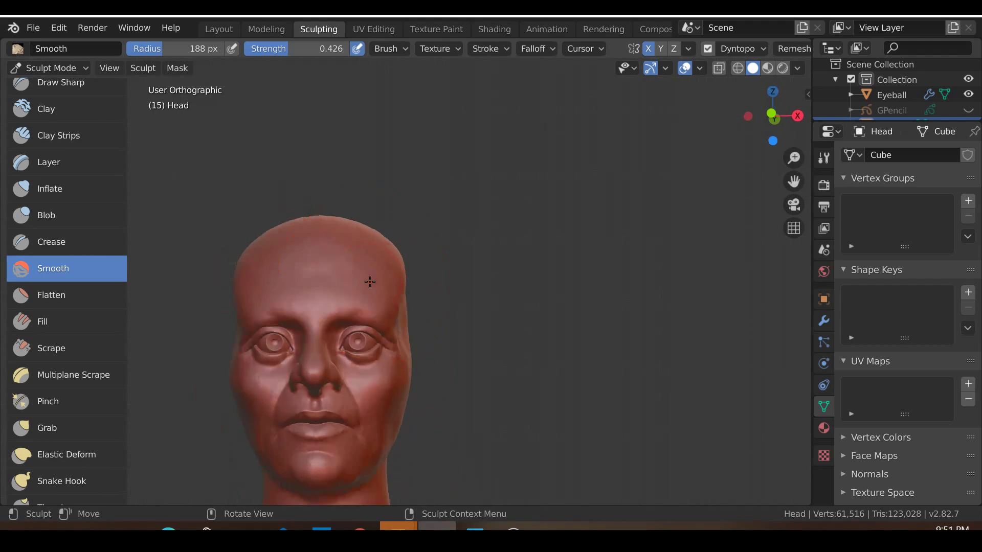
{"action": "scroll", "coordinate": [408, 279], "scroll_direction": "up", "scroll_amount": 3}
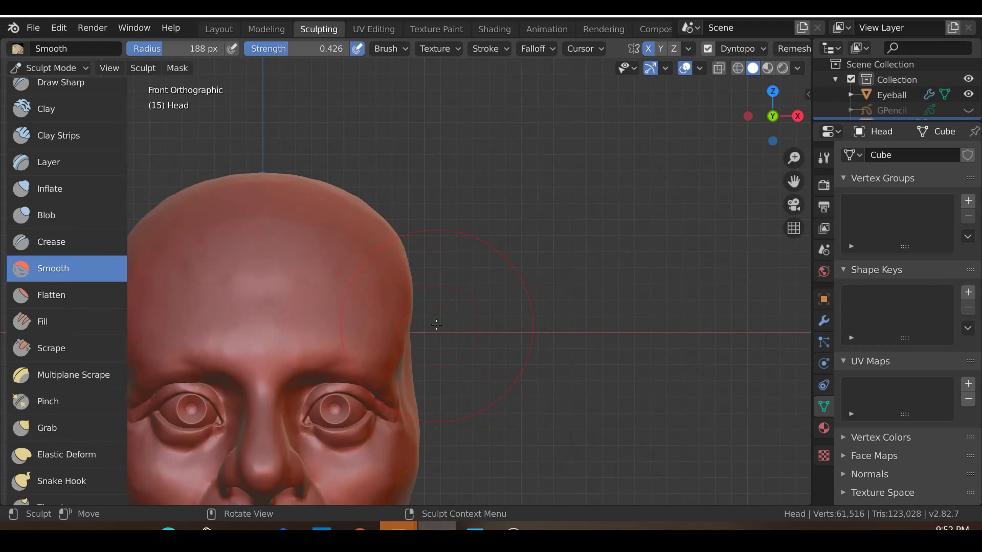
{"action": "key", "text": "g"}
{"action": "left_click_drag", "start_coordinate": [409, 280], "coordinate": [387, 281]}
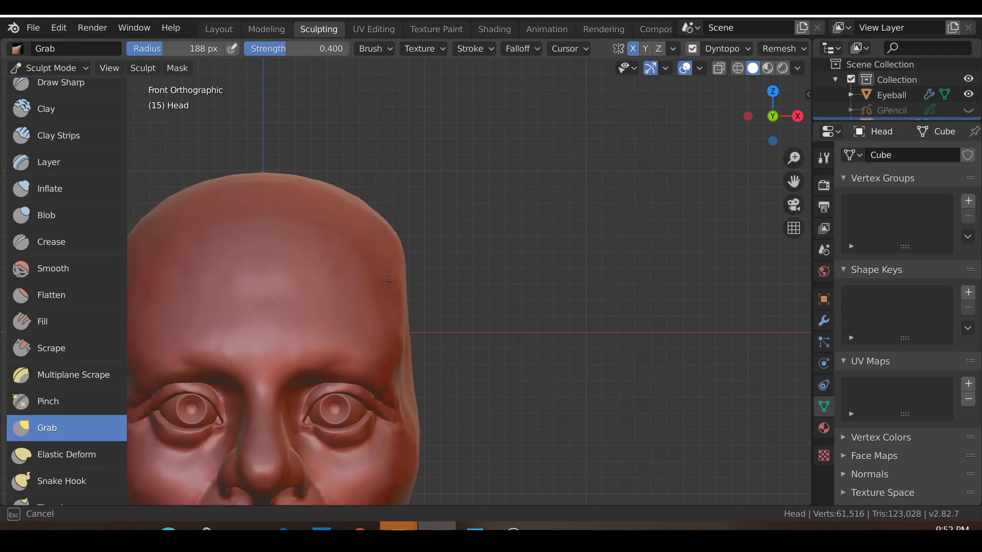
{"action": "left_click_drag", "start_coordinate": [403, 285], "coordinate": [406, 286]}
{"action": "mouse_move", "coordinate": [432, 304]}
{"action": "middle_mouse_down"}
{"action": "mouse_move", "coordinate": [383, 302]}
{"action": "mouse_move", "coordinate": [428, 298]}
{"action": "middle_mouse_up"}
{"action": "scroll", "coordinate": [429, 299], "scroll_direction": "up", "scroll_amount": 1}
{"action": "key", "text": "KP_1"}
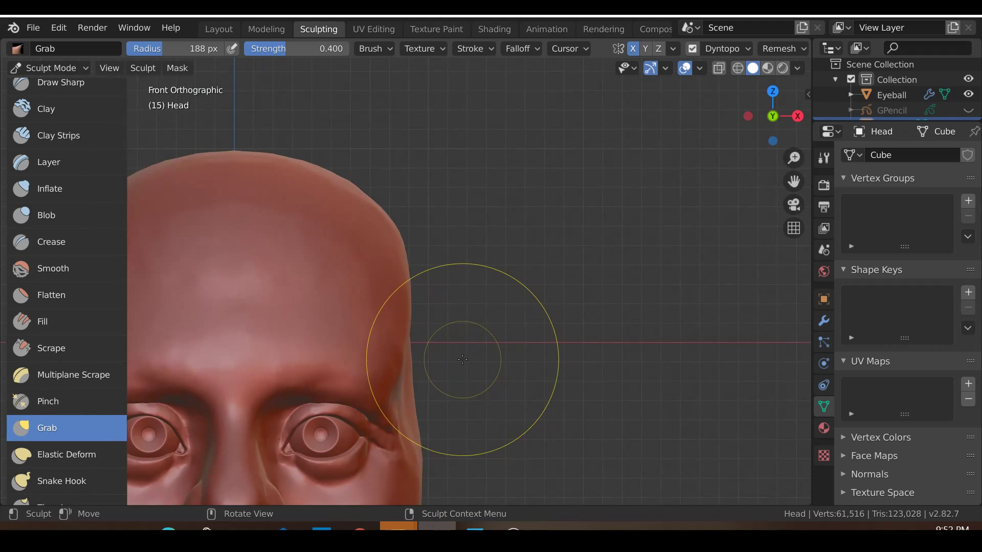
Step: Refine the temple outline above the outer eye corner in front view with the Grab brush
{"action": "scroll", "coordinate": [462, 360], "scroll_direction": "up", "scroll_amount": 2}
{"action": "mouse_move", "coordinate": [408, 353]}
{"action": "left_mouse_down"}
{"action": "mouse_move", "coordinate": [383, 345]}
{"action": "mouse_move", "coordinate": [402, 320]}
{"action": "mouse_move", "coordinate": [379, 313]}
{"action": "left_mouse_up"}
{"action": "scroll", "coordinate": [387, 347], "scroll_direction": "down", "scroll_amount": 2}
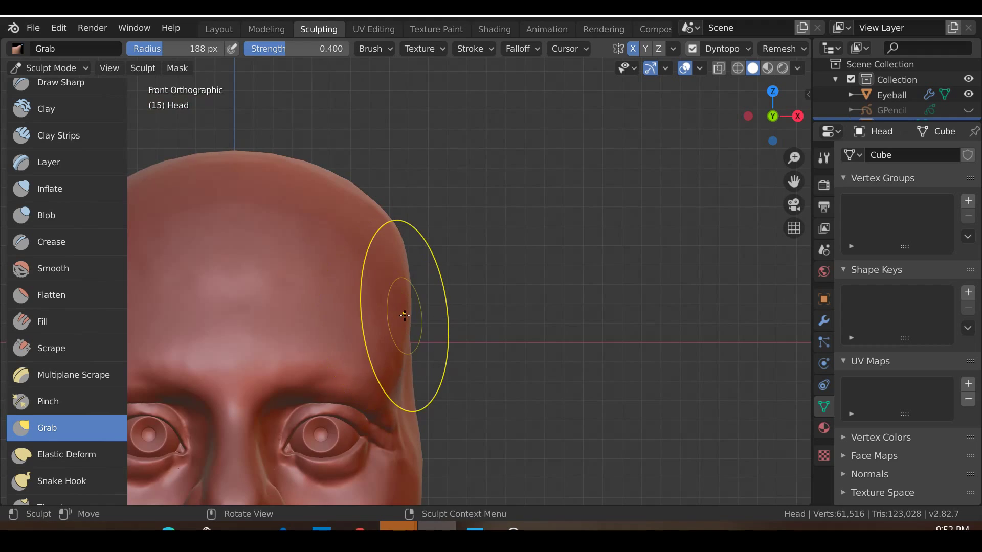
{"action": "scroll", "coordinate": [401, 309], "scroll_direction": "down", "scroll_amount": 2}
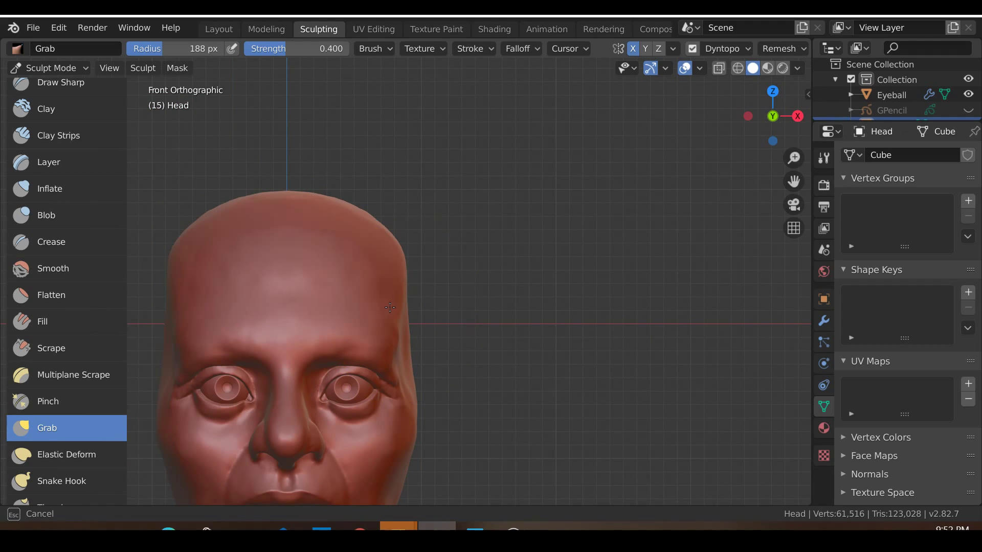
{"action": "scroll", "coordinate": [406, 305], "scroll_direction": "up", "scroll_amount": 1}
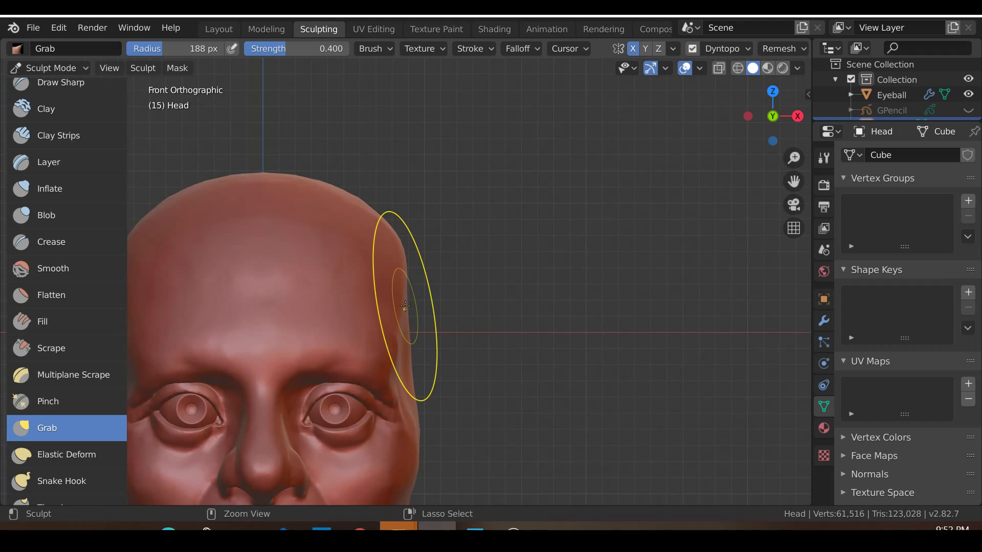
{"action": "left_click_drag", "start_coordinate": [404, 306], "coordinate": [395, 307]}
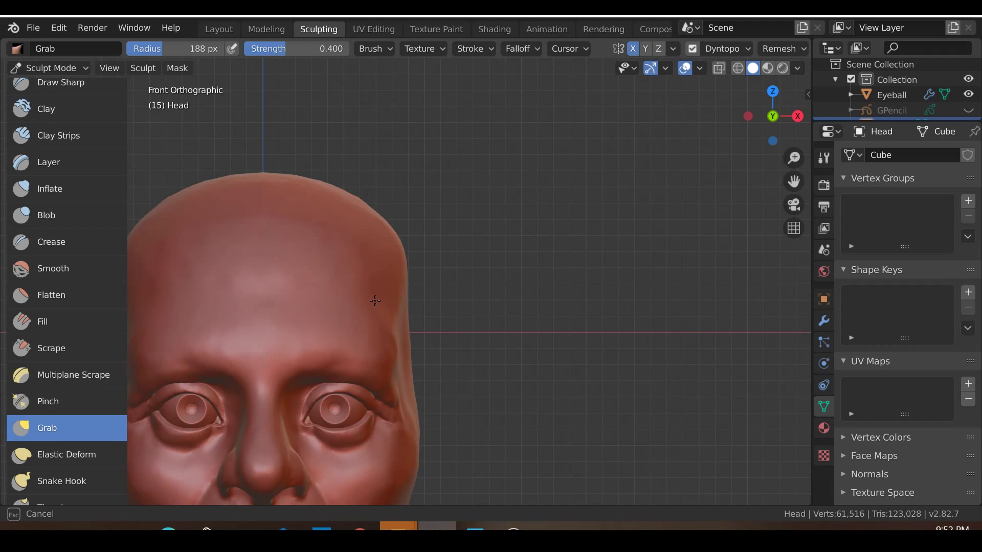
{"action": "left_click_drag", "start_coordinate": [374, 301], "coordinate": [377, 303]}
{"action": "scroll", "coordinate": [428, 311], "scroll_direction": "down", "scroll_amount": 2}
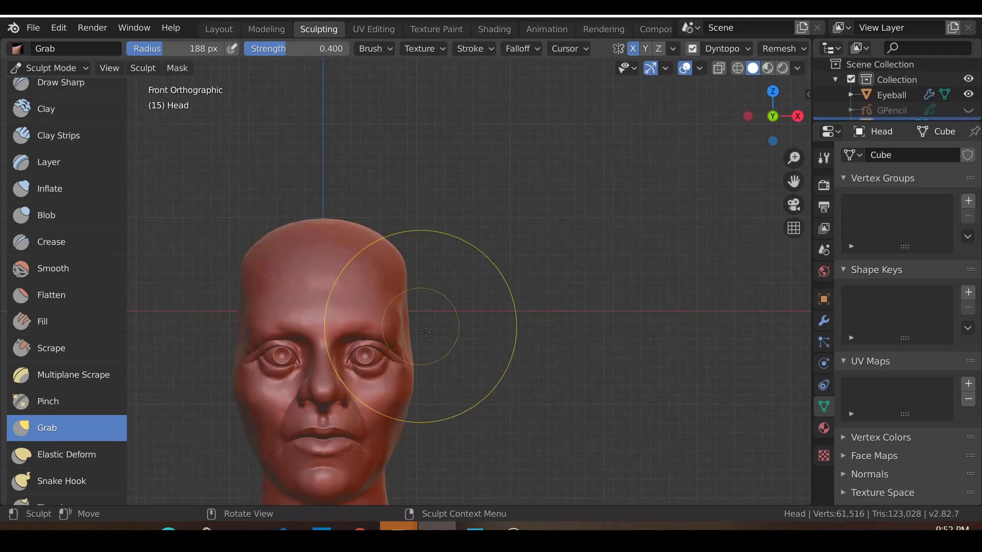